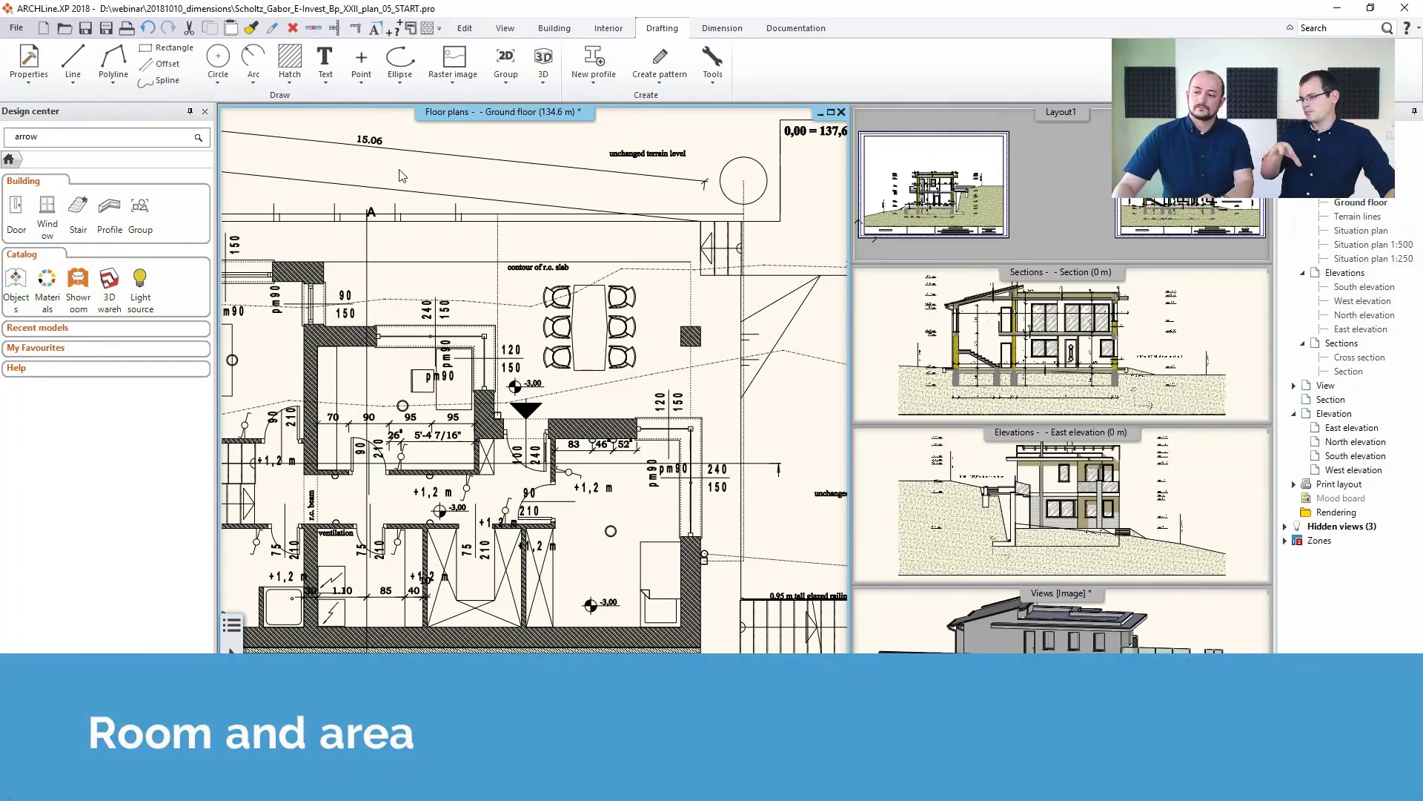
Pan the ground-floor plan up and left to show the rooms below the dining table.
{"action": "middle_click_drag", "start_coordinate": [502, 403], "coordinate": [448, 318]}
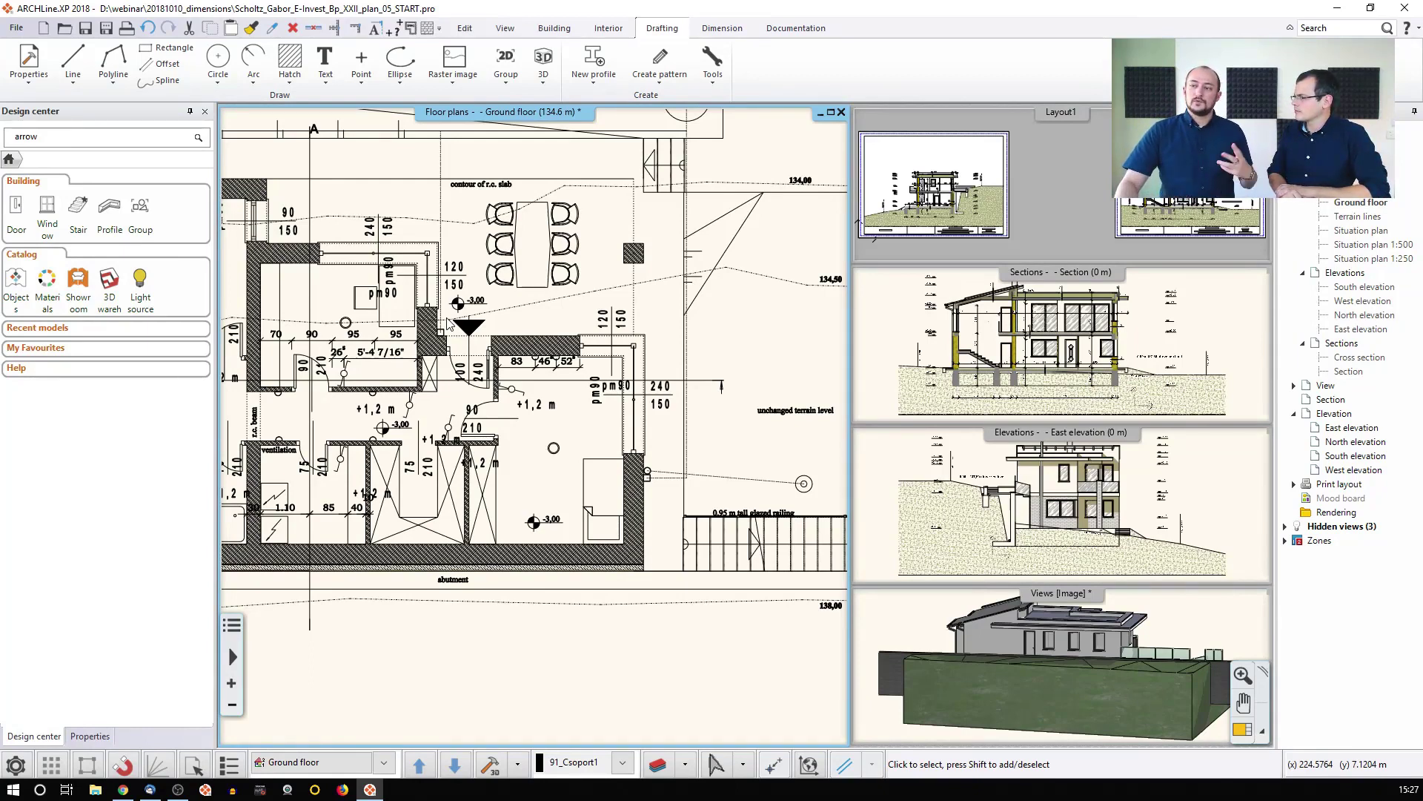
Start the Area tool from the Dimension tab's Building dimension list.
{"action": "left_click", "coordinate": [723, 33]}
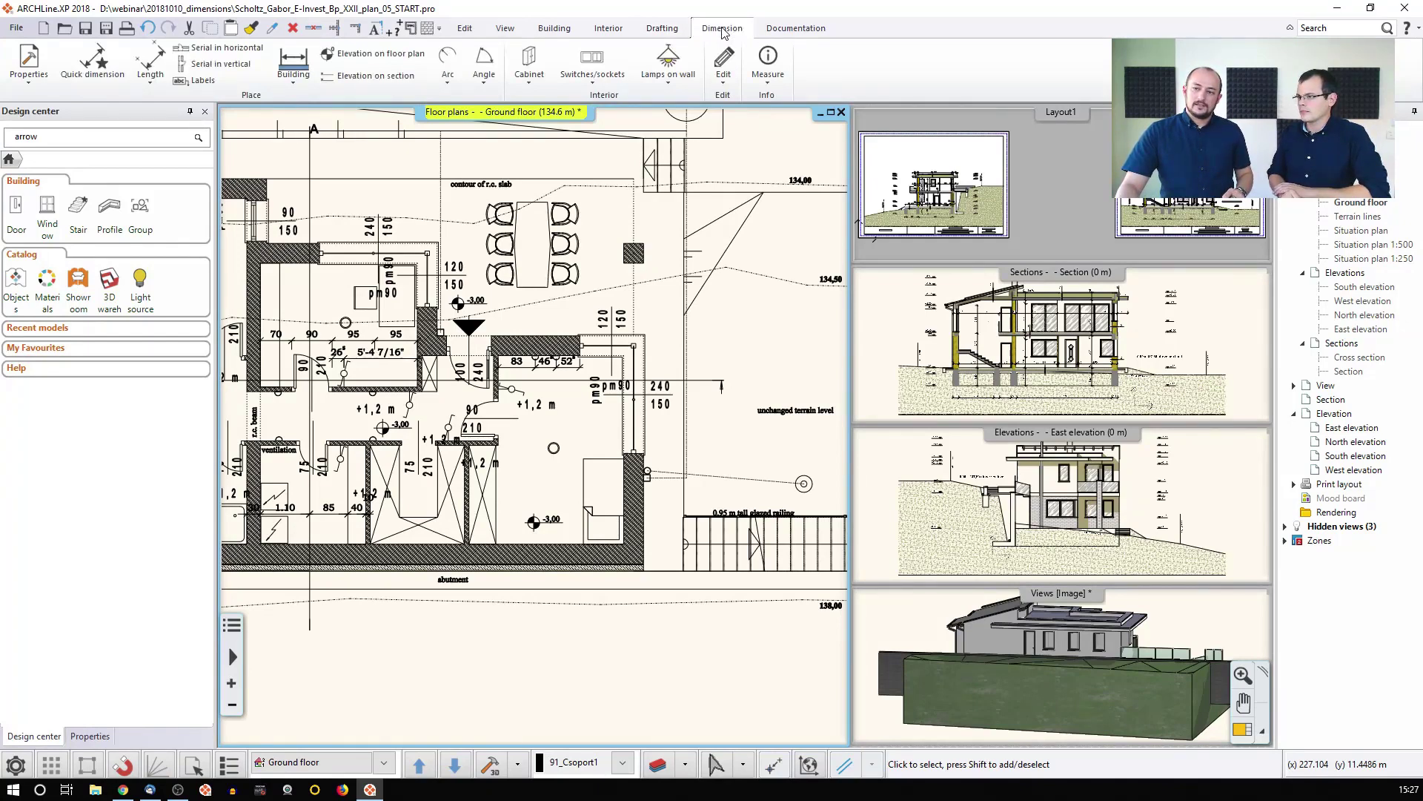
{"action": "left_click", "coordinate": [144, 78]}
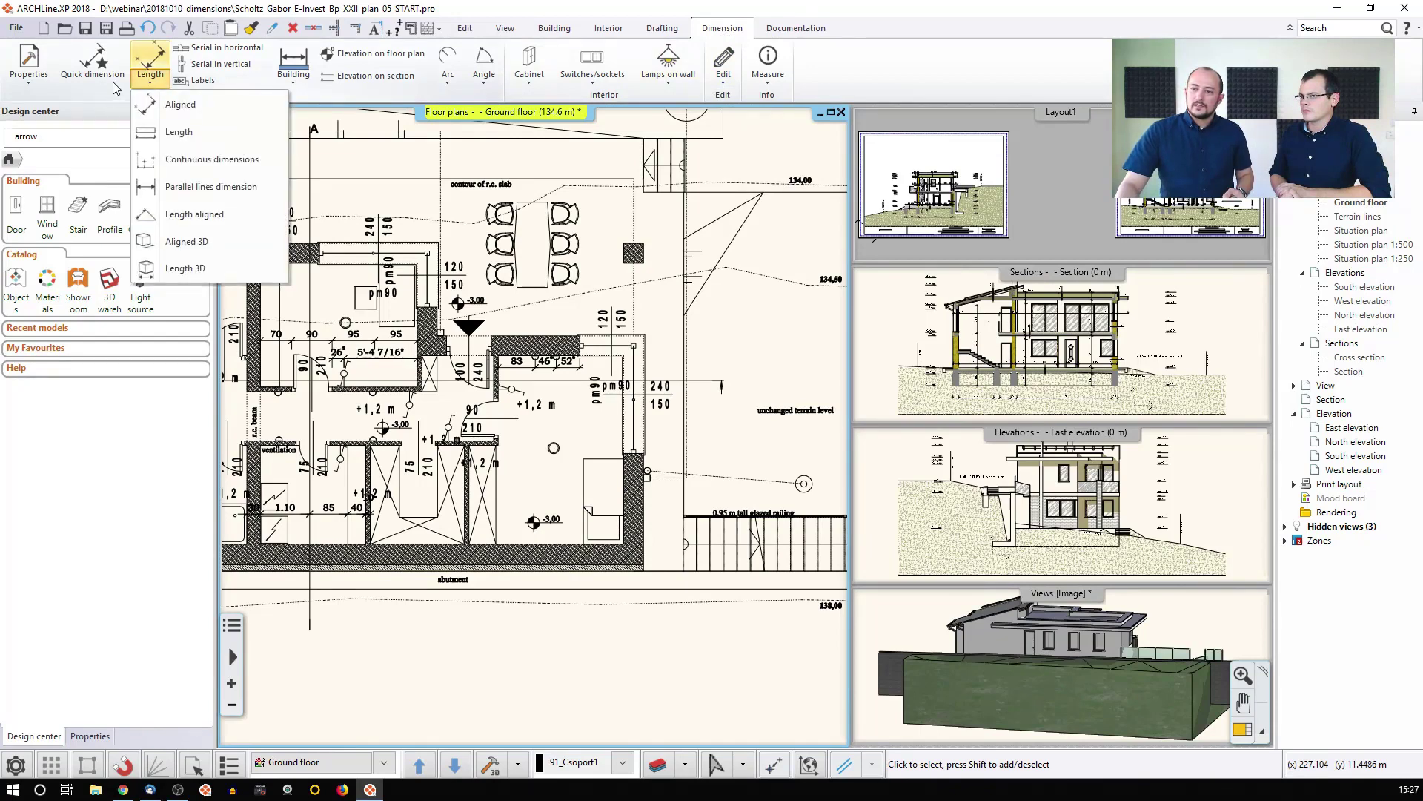
{"action": "left_click", "coordinate": [295, 80]}
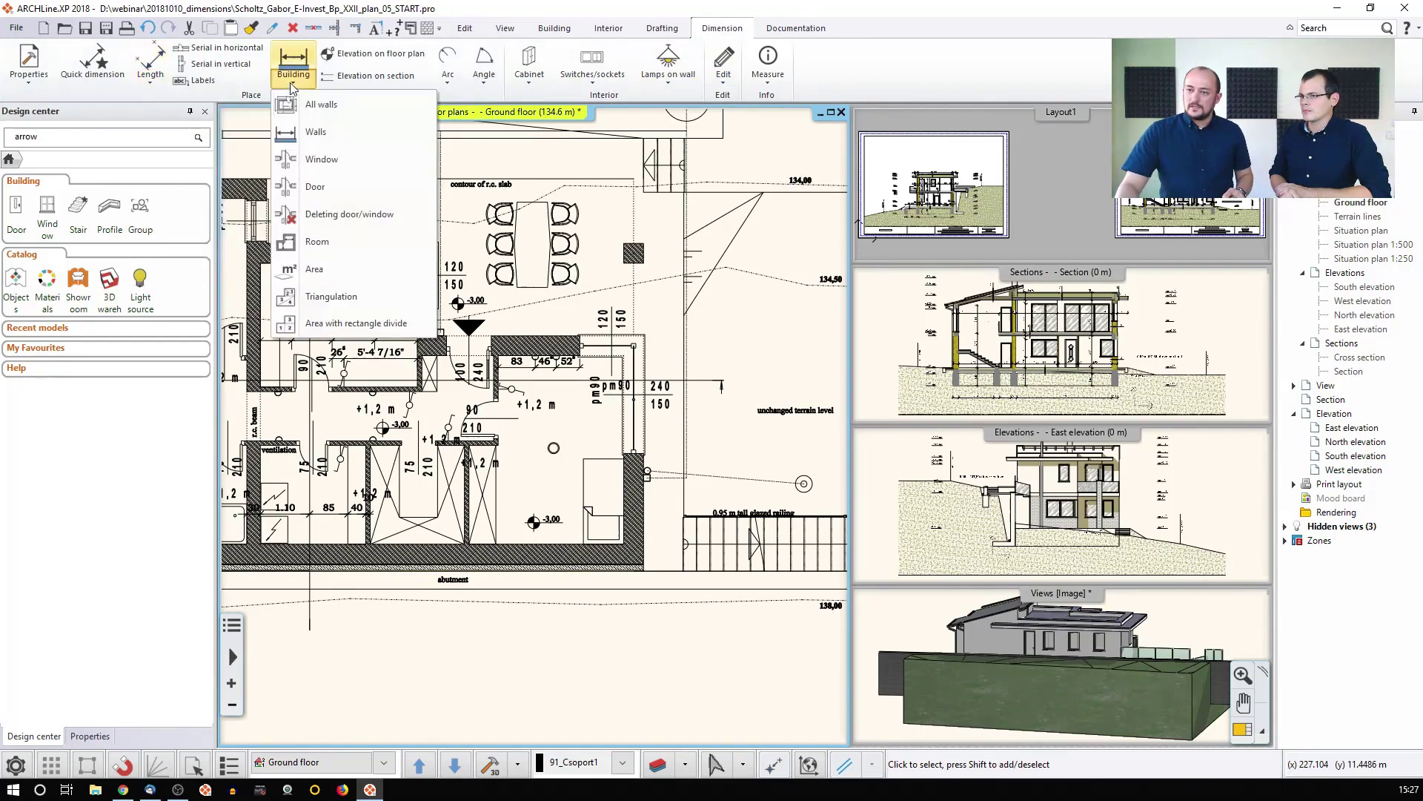
{"action": "left_click", "coordinate": [310, 268]}
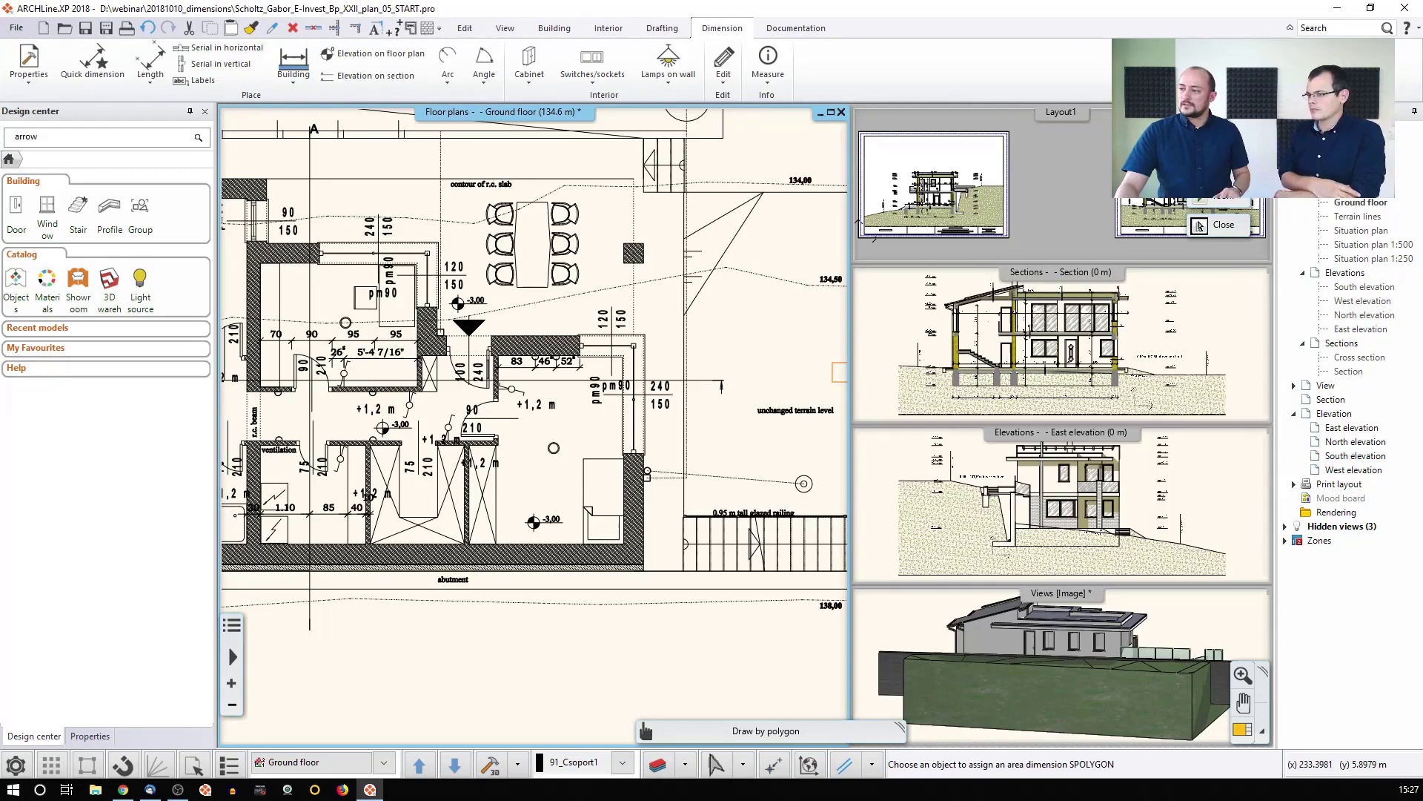
Switch to polygon mode and trace the outline's first corners up the staircase wall.
{"action": "left_click", "coordinate": [766, 730]}
{"action": "middle_click_drag", "start_coordinate": [309, 378], "coordinate": [709, 344]}
{"action": "scroll", "coordinate": [375, 410], "scroll_direction": "up", "scroll_amount": 2}
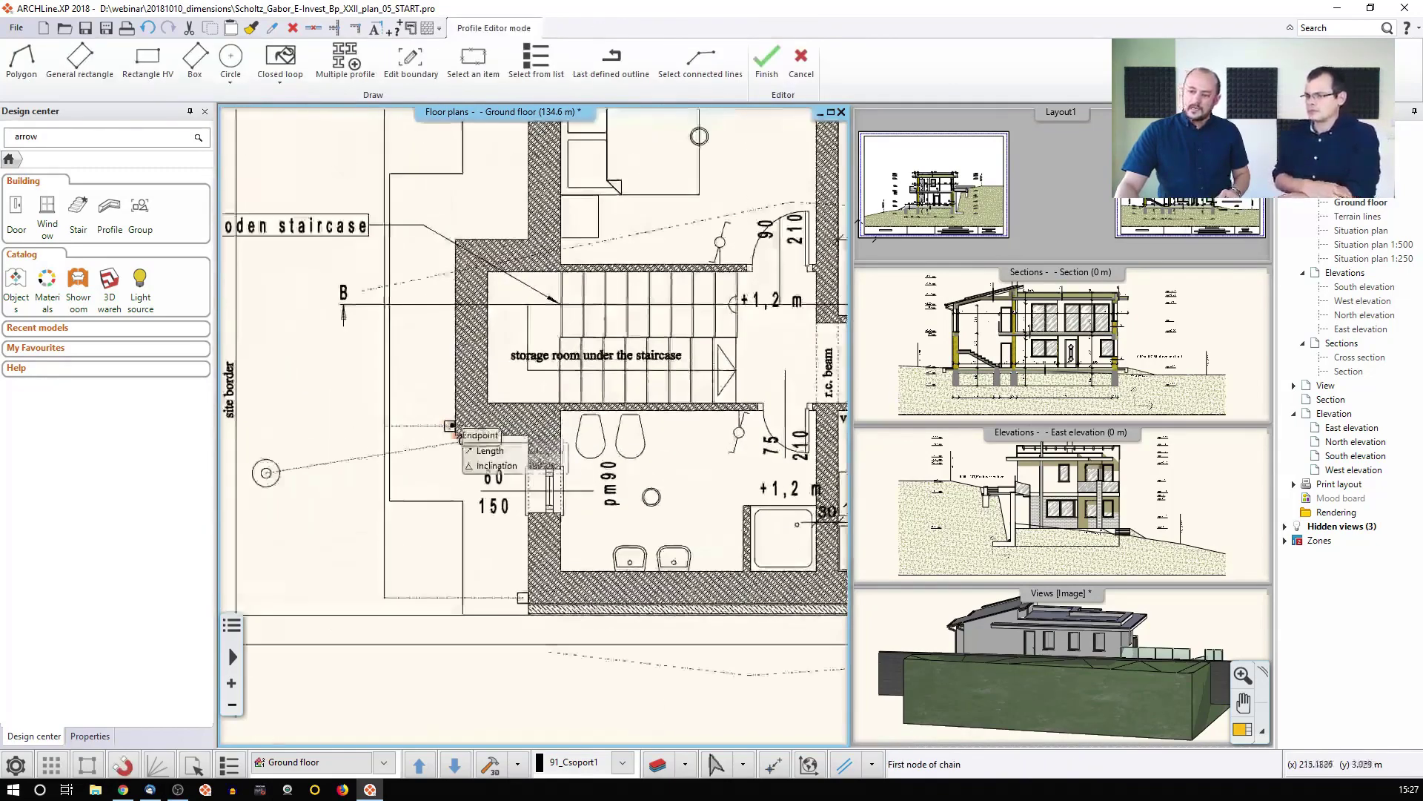
{"action": "left_click", "coordinate": [528, 615]}
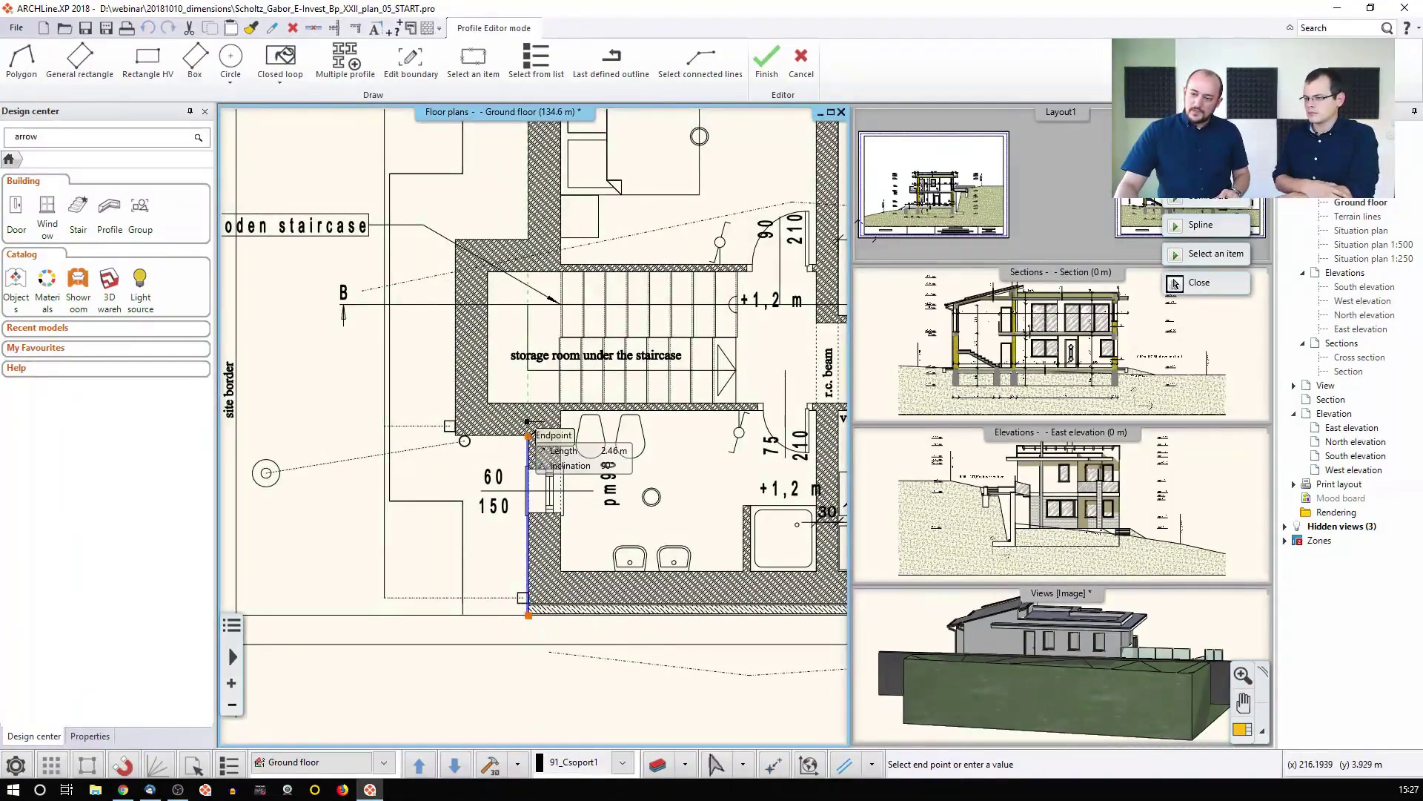
{"action": "left_click", "coordinate": [528, 436]}
{"action": "left_click", "coordinate": [455, 436]}
{"action": "left_click", "coordinate": [455, 239]}
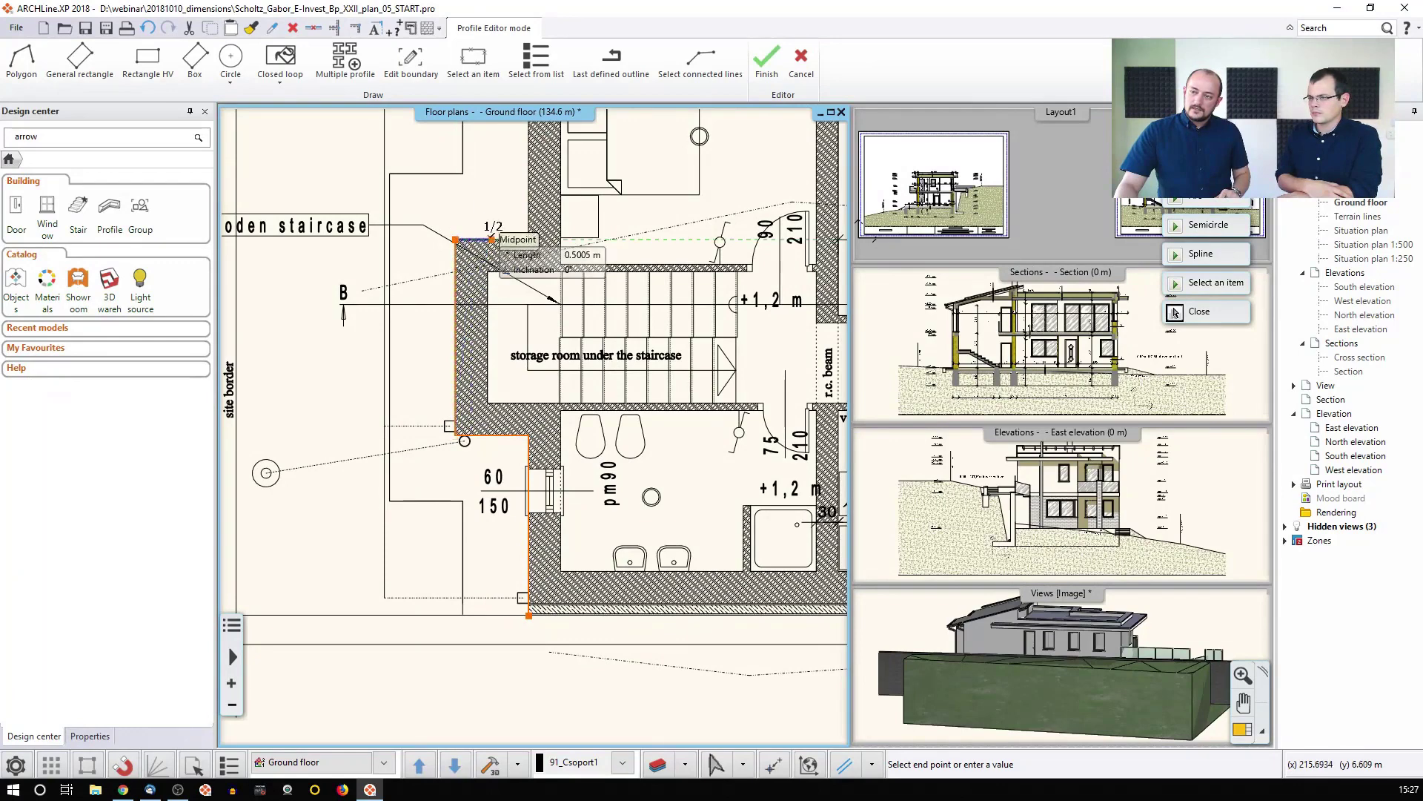
{"action": "left_click", "coordinate": [528, 240]}
Continue the outline across the top, down the west side and along the bottom, closing it.
{"action": "middle_click_drag", "start_coordinate": [528, 137], "coordinate": [542, 304]}
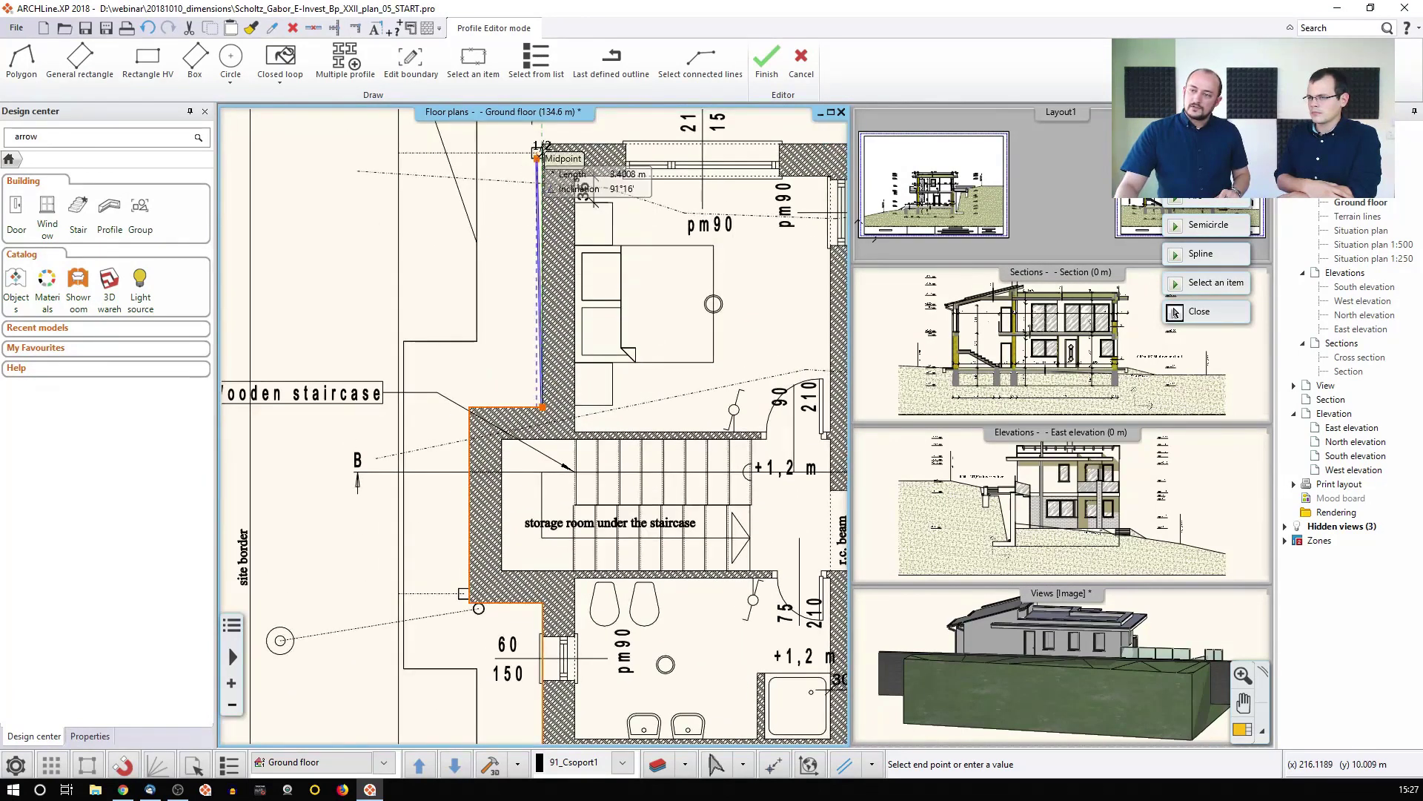
{"action": "left_click", "coordinate": [542, 144]}
{"action": "left_click", "coordinate": [476, 144]}
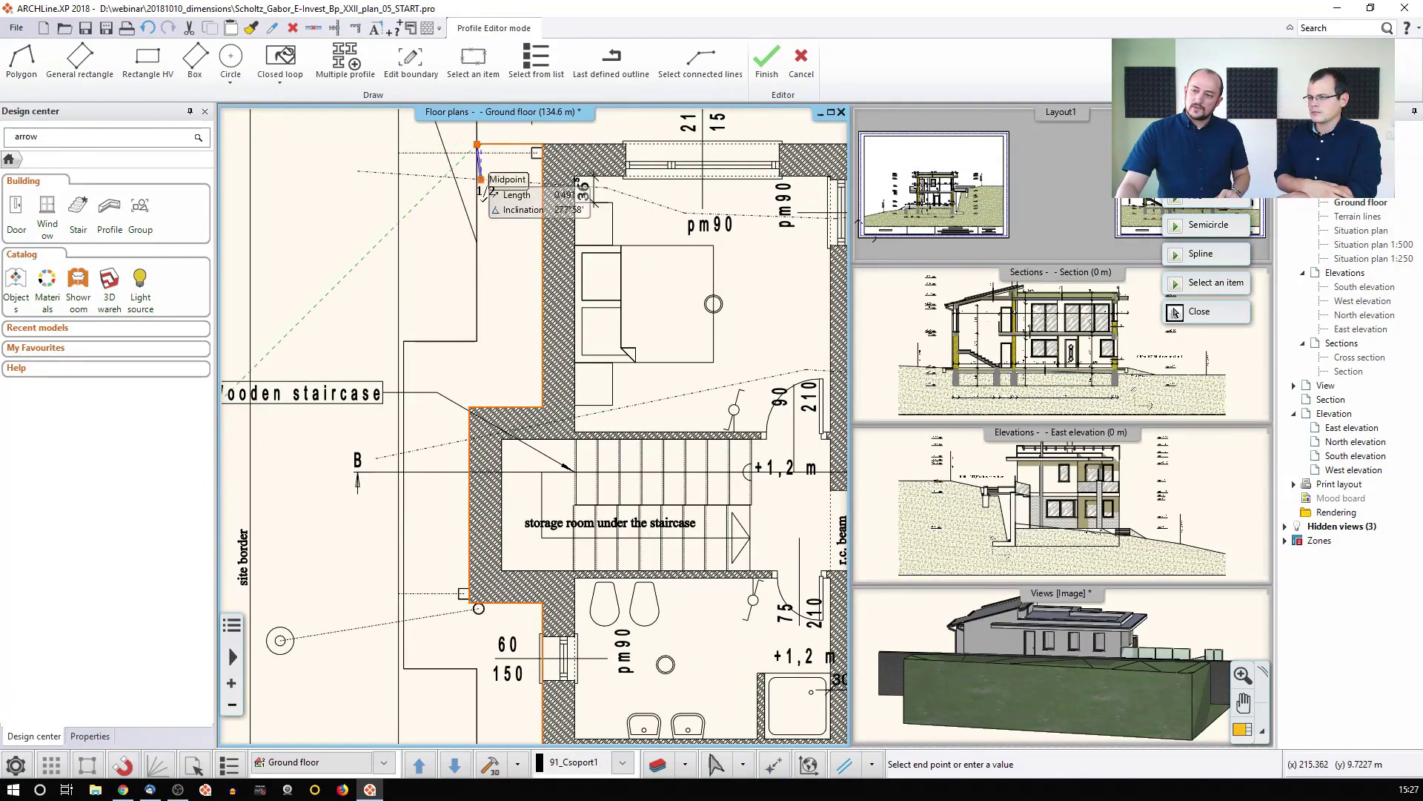
{"action": "left_click", "coordinate": [477, 341]}
{"action": "left_click", "coordinate": [404, 341]}
{"action": "middle_click_drag", "start_coordinate": [416, 471], "coordinate": [485, 322]}
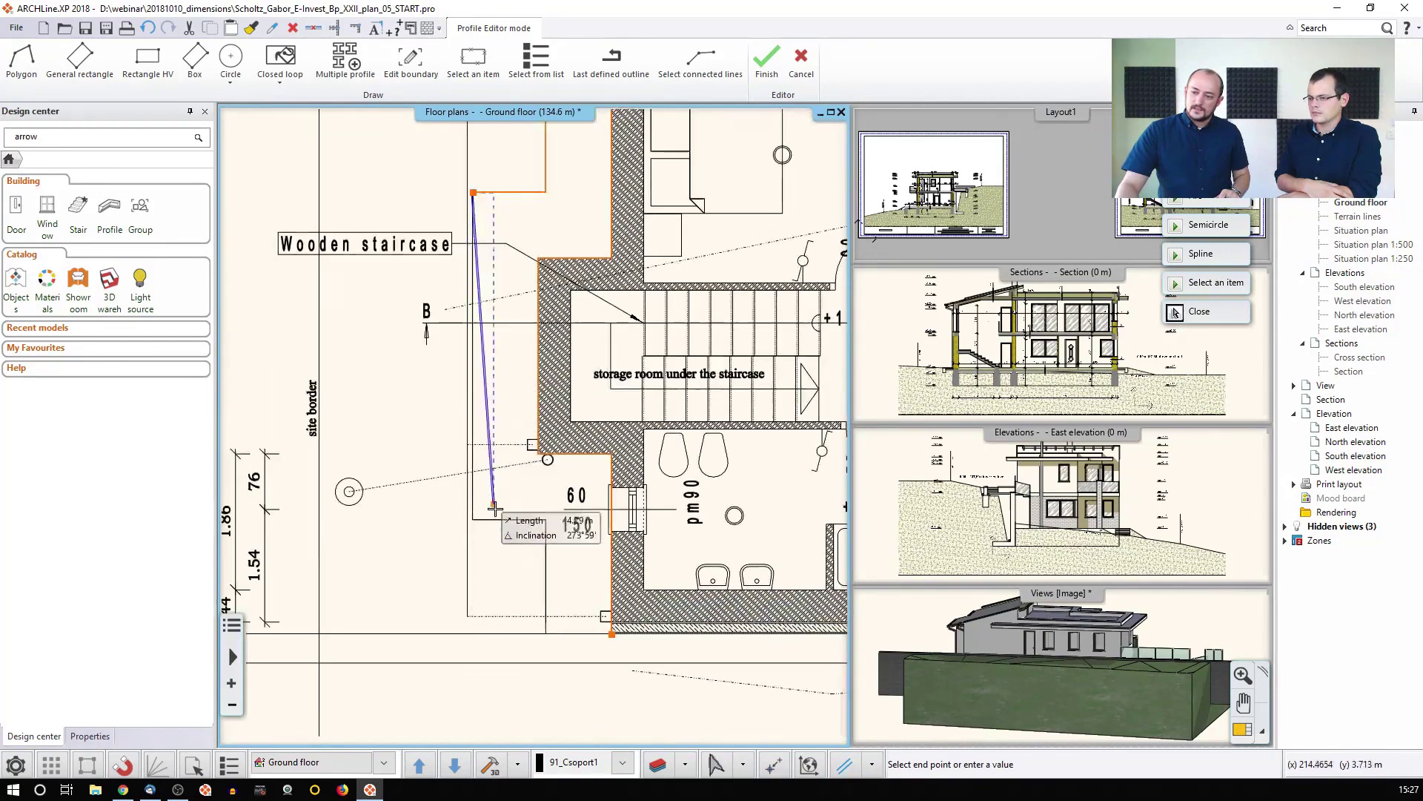
{"action": "left_click", "coordinate": [473, 519]}
{"action": "left_click", "coordinate": [543, 520]}
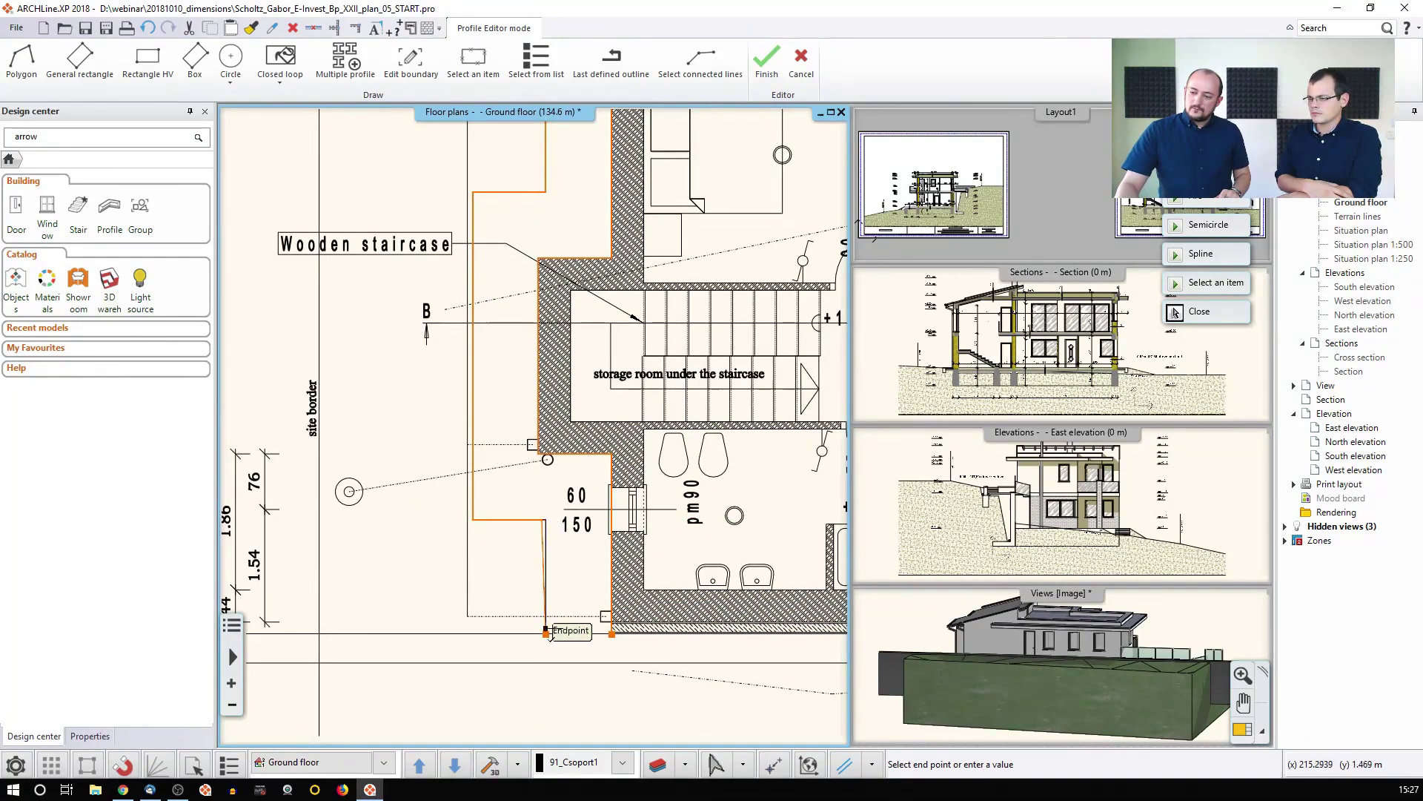
{"action": "left_click", "coordinate": [546, 633]}
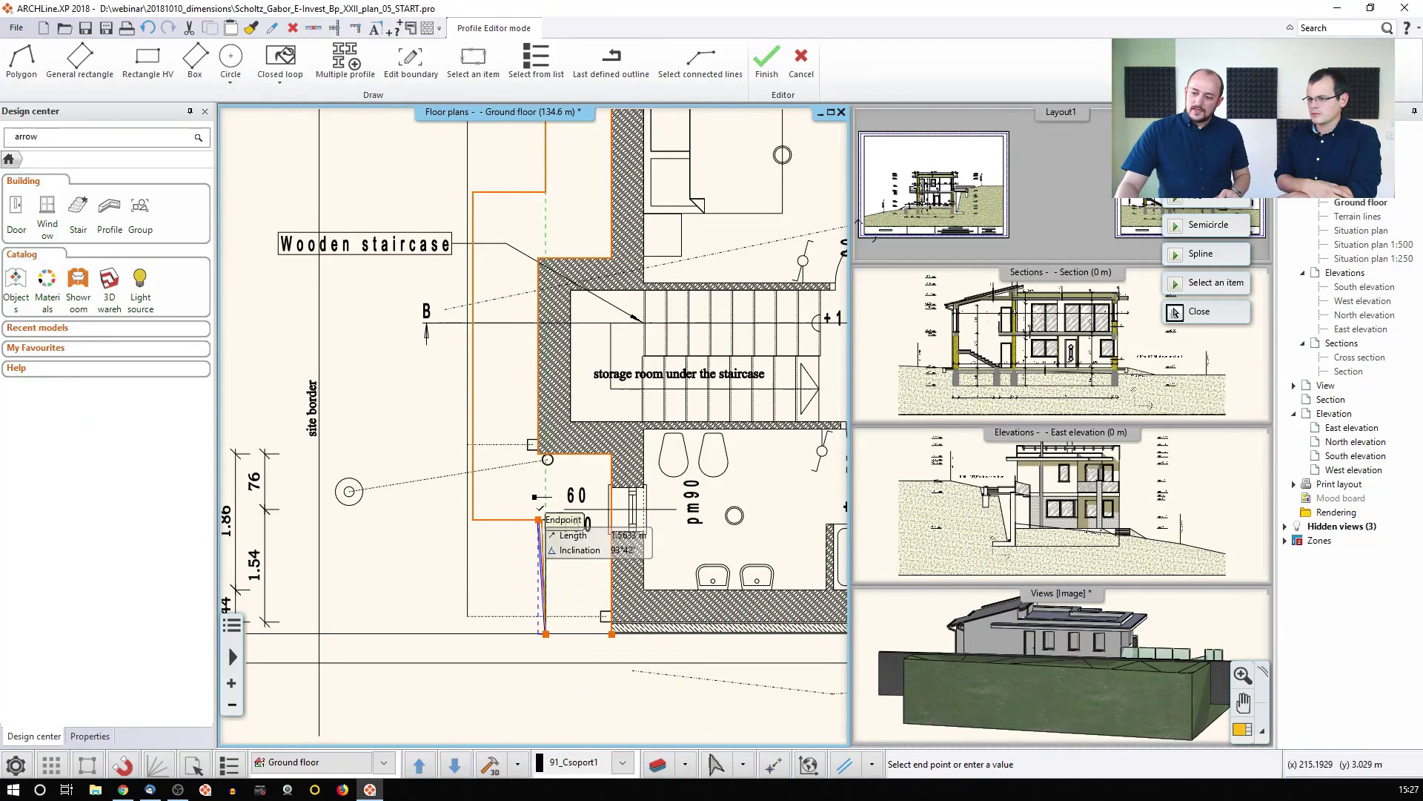
{"action": "left_click", "coordinate": [612, 633]}
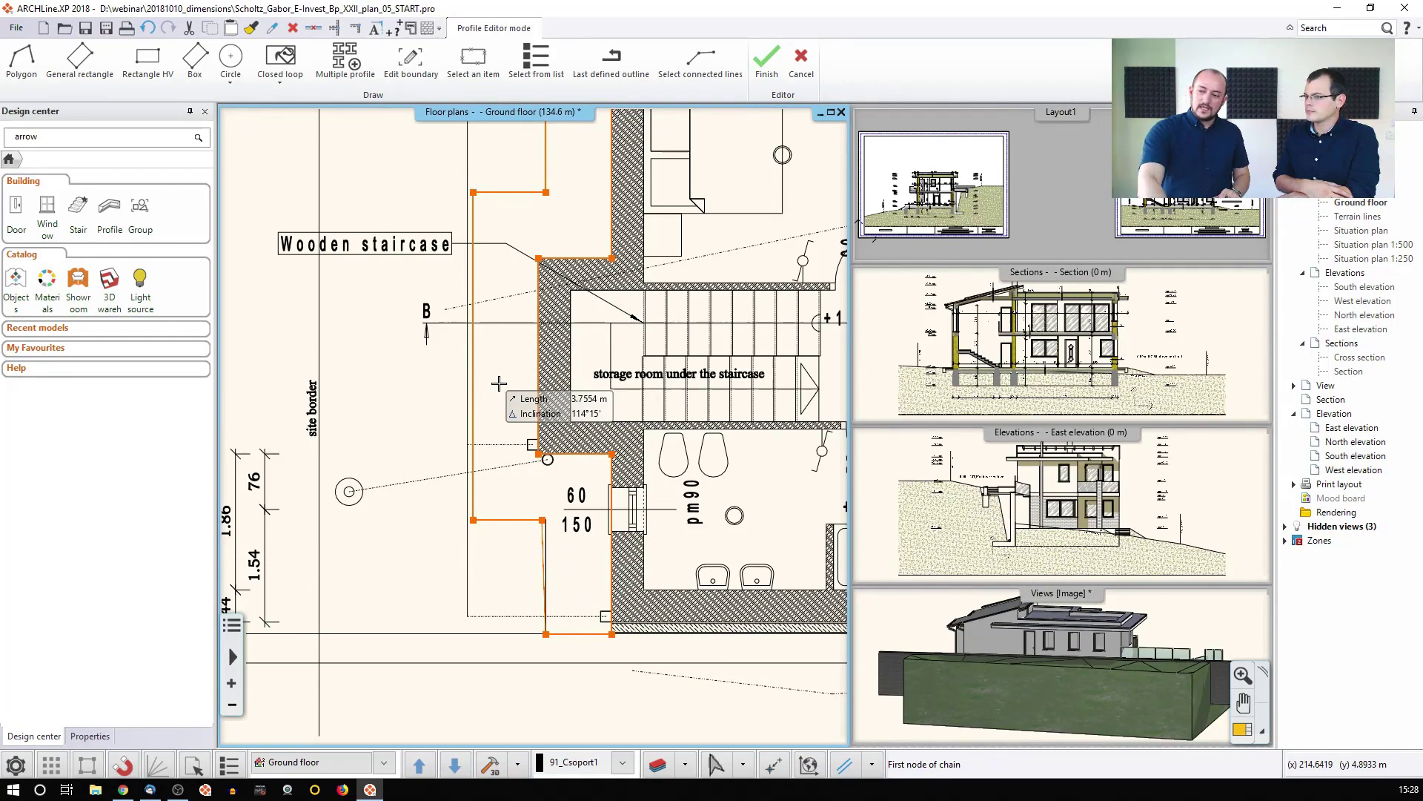
Finish the outline and place the 9.71 m² area label beside the staircase.
{"action": "key", "text": "Return"}
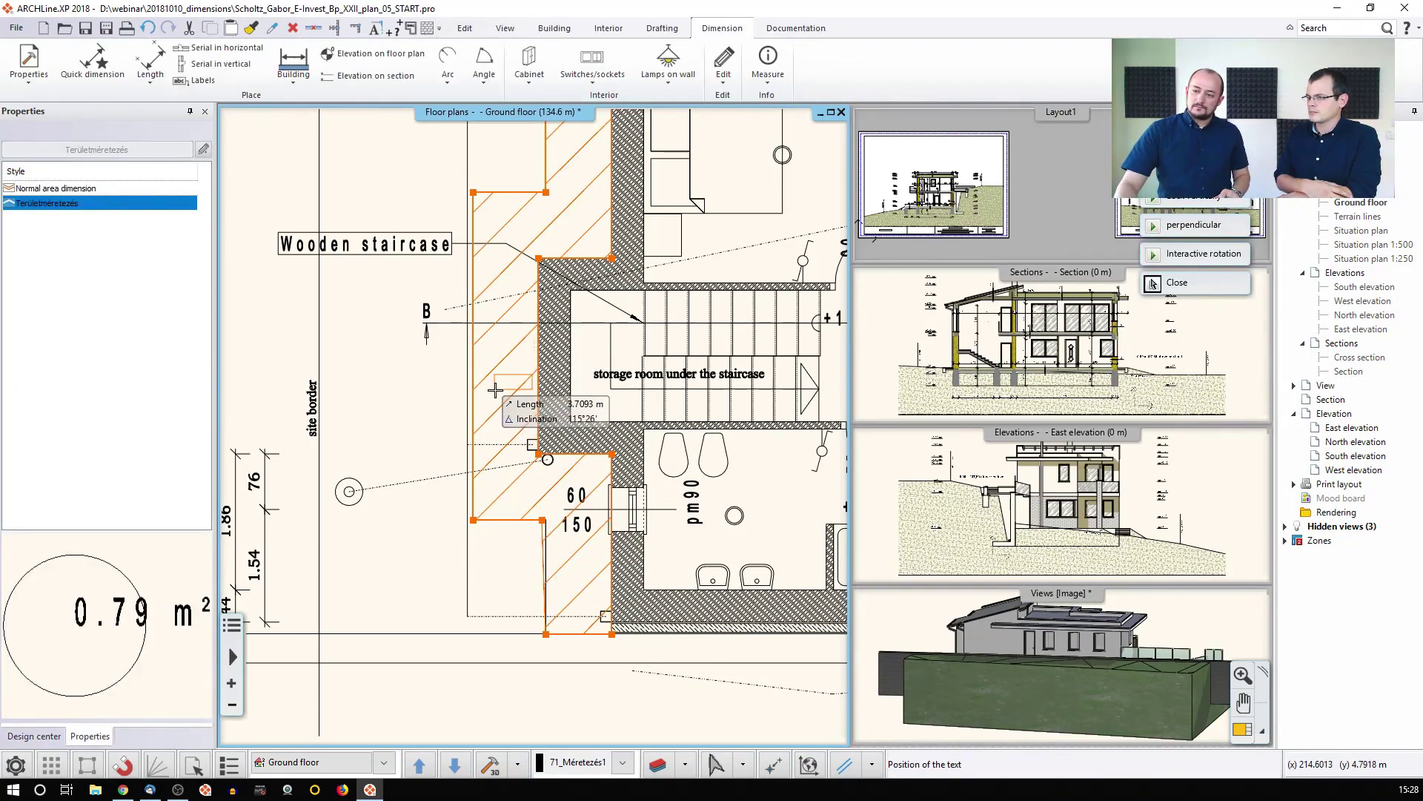
{"action": "left_click", "coordinate": [495, 389]}
{"action": "key", "text": "Escape"}
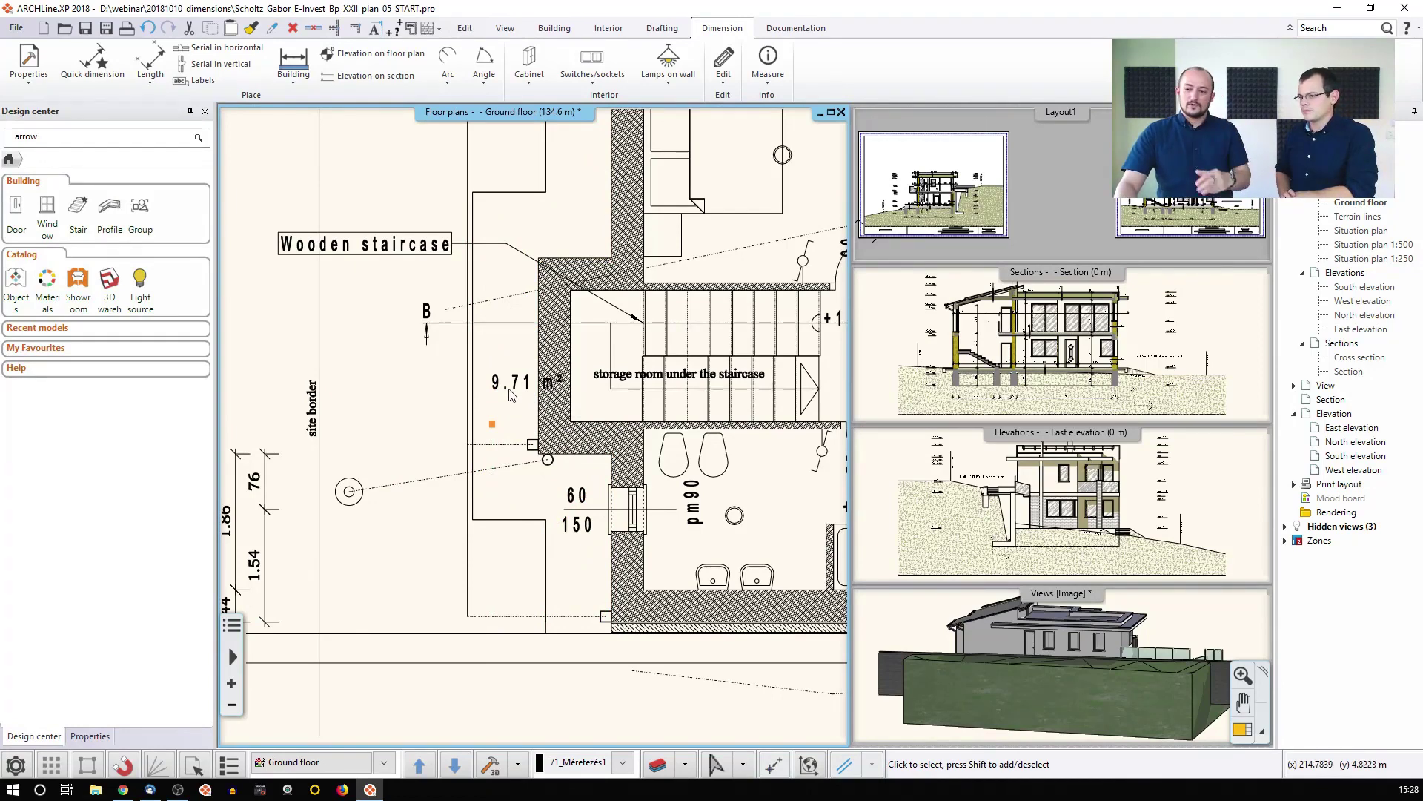
Move one corner of the measured outline to a new position, then reselect the area.
{"action": "left_click", "coordinate": [510, 394]}
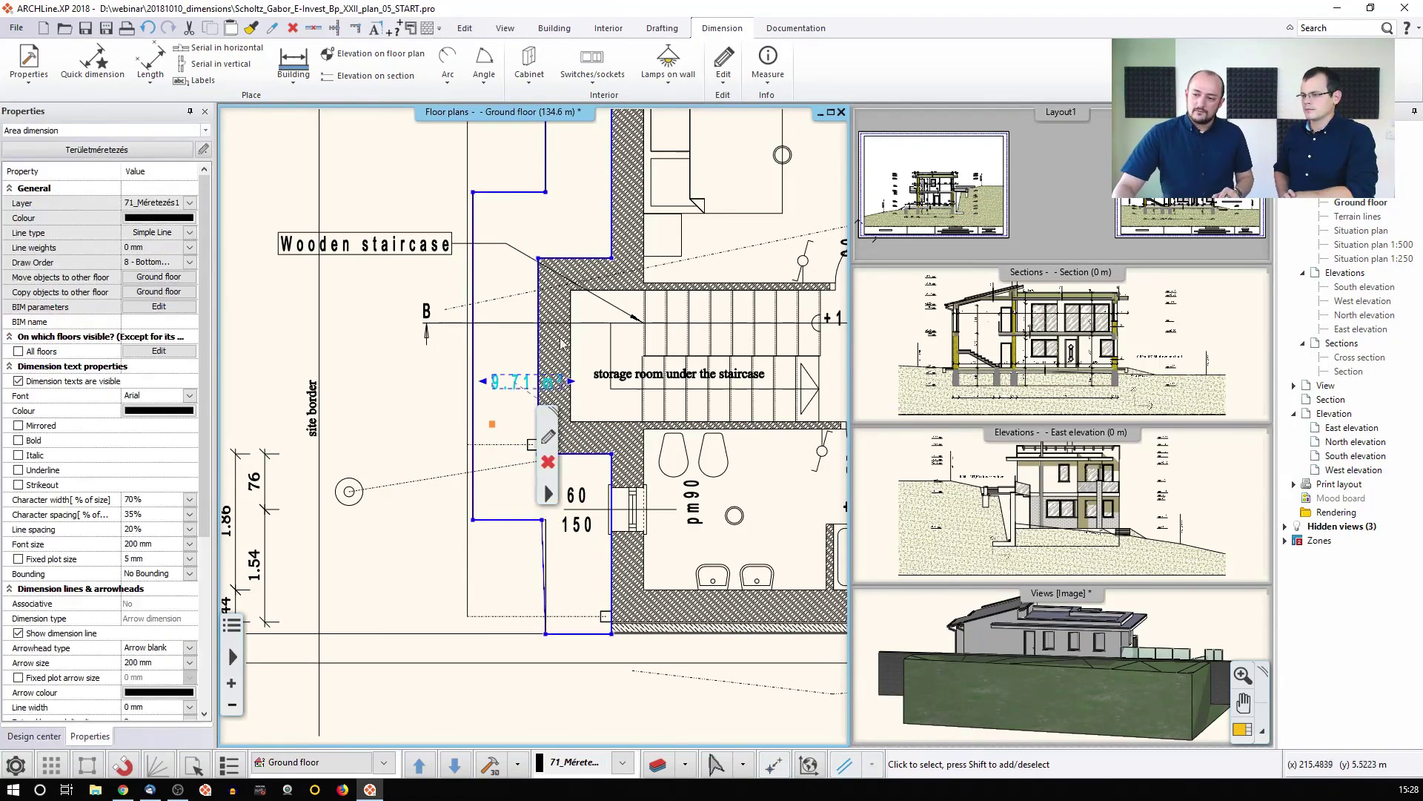
{"action": "middle_click_drag", "start_coordinate": [687, 526], "coordinate": [390, 463]}
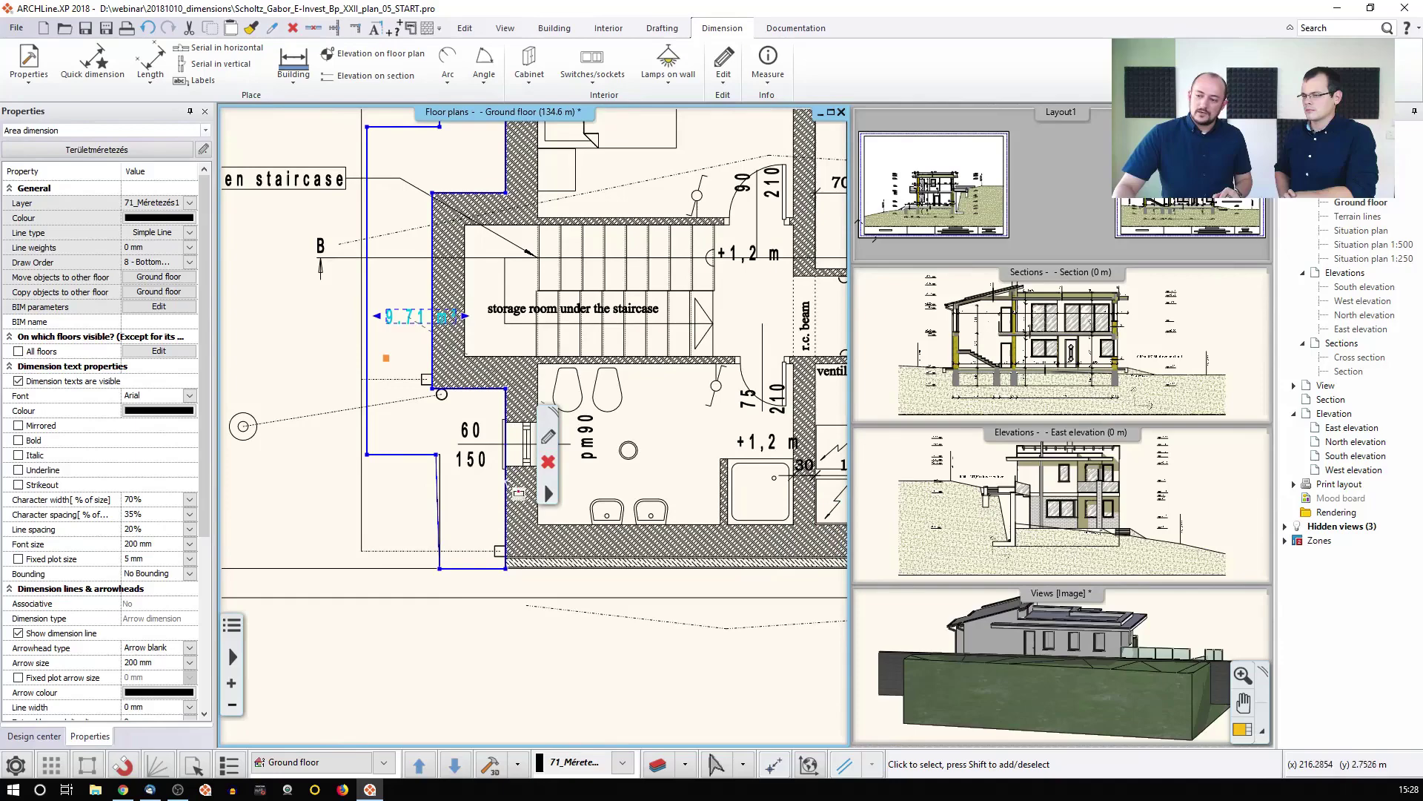
{"action": "scroll", "coordinate": [434, 489], "scroll_direction": "up", "scroll_amount": 3}
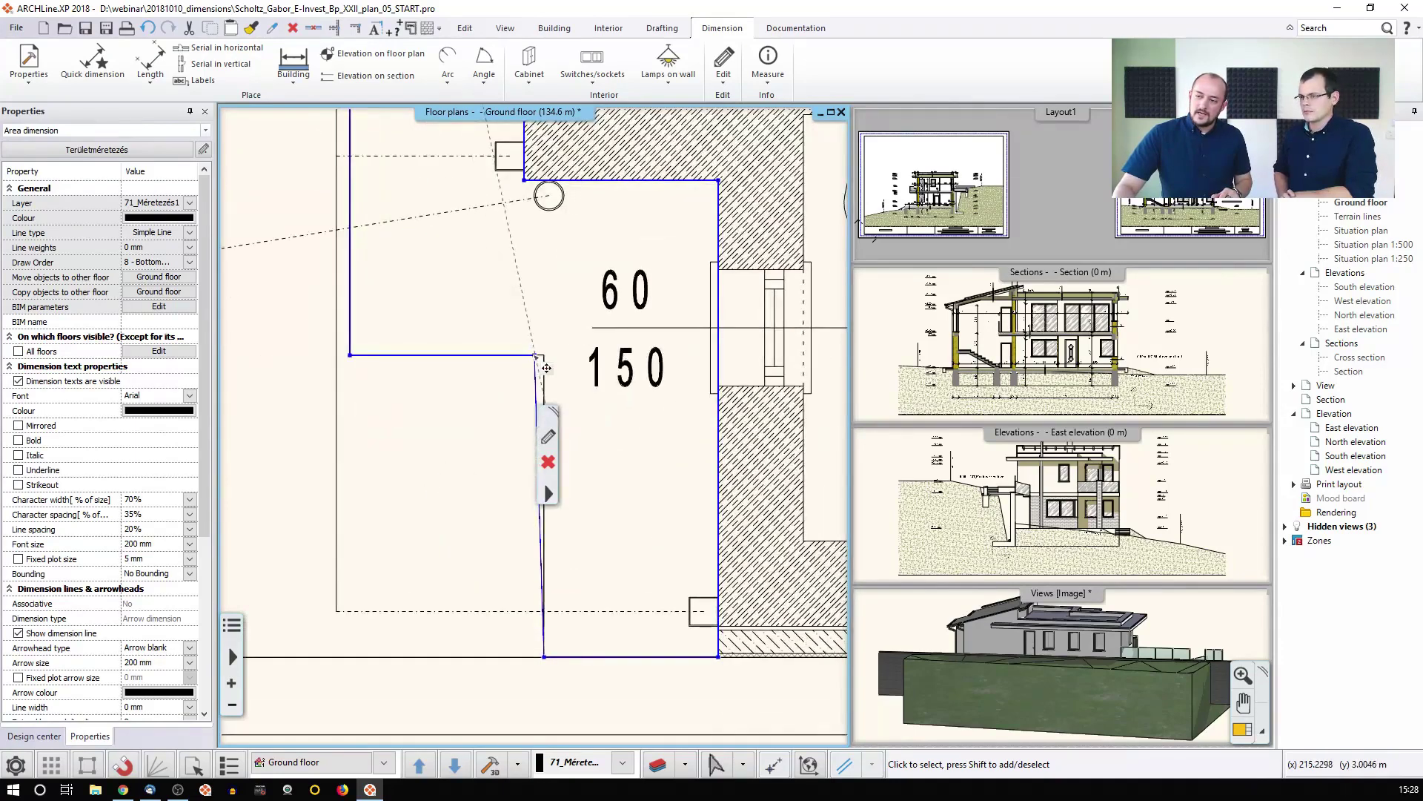
{"action": "right_click", "coordinate": [546, 367]}
{"action": "left_click", "coordinate": [571, 385]}
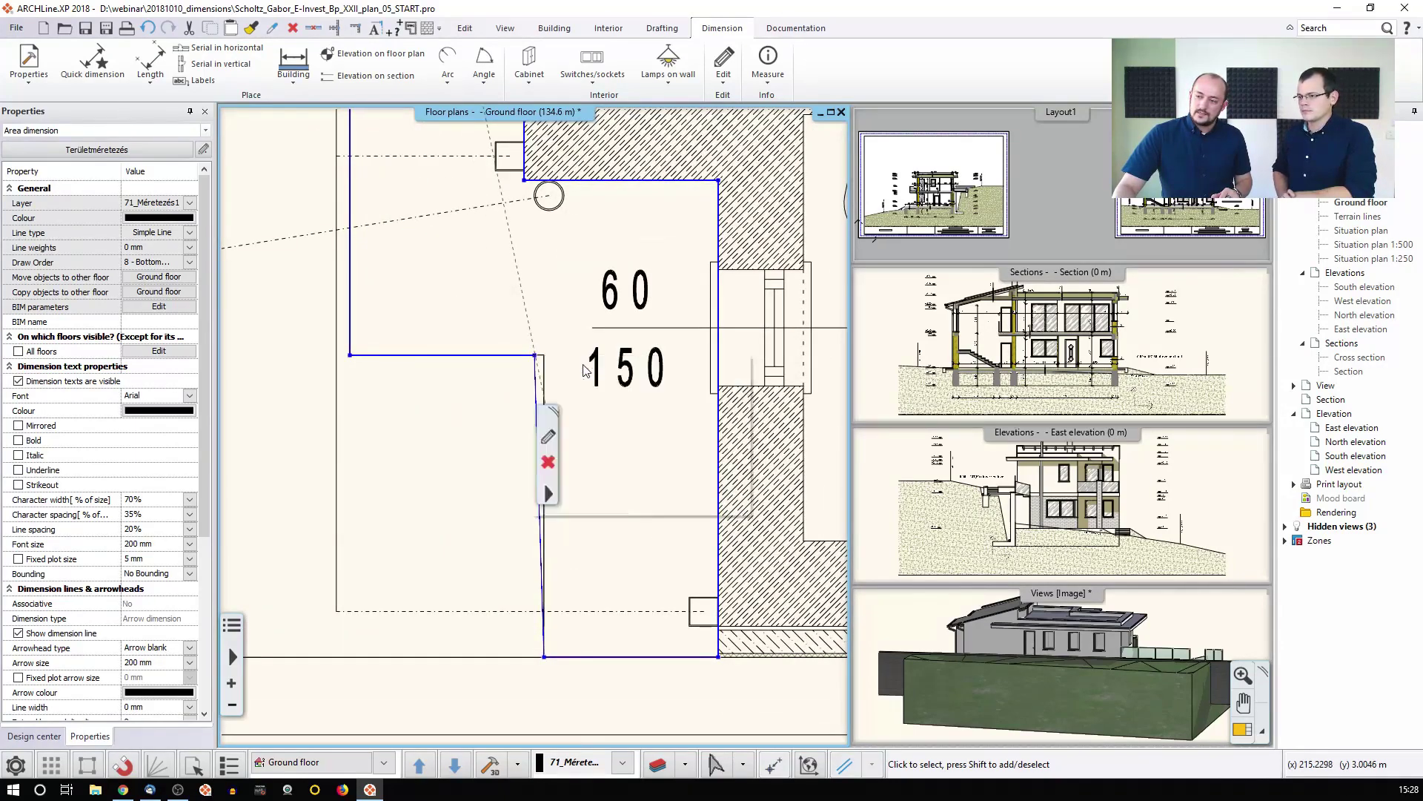
{"action": "left_click", "coordinate": [519, 399]}
{"action": "scroll", "coordinate": [445, 386], "scroll_direction": "down", "scroll_amount": 4}
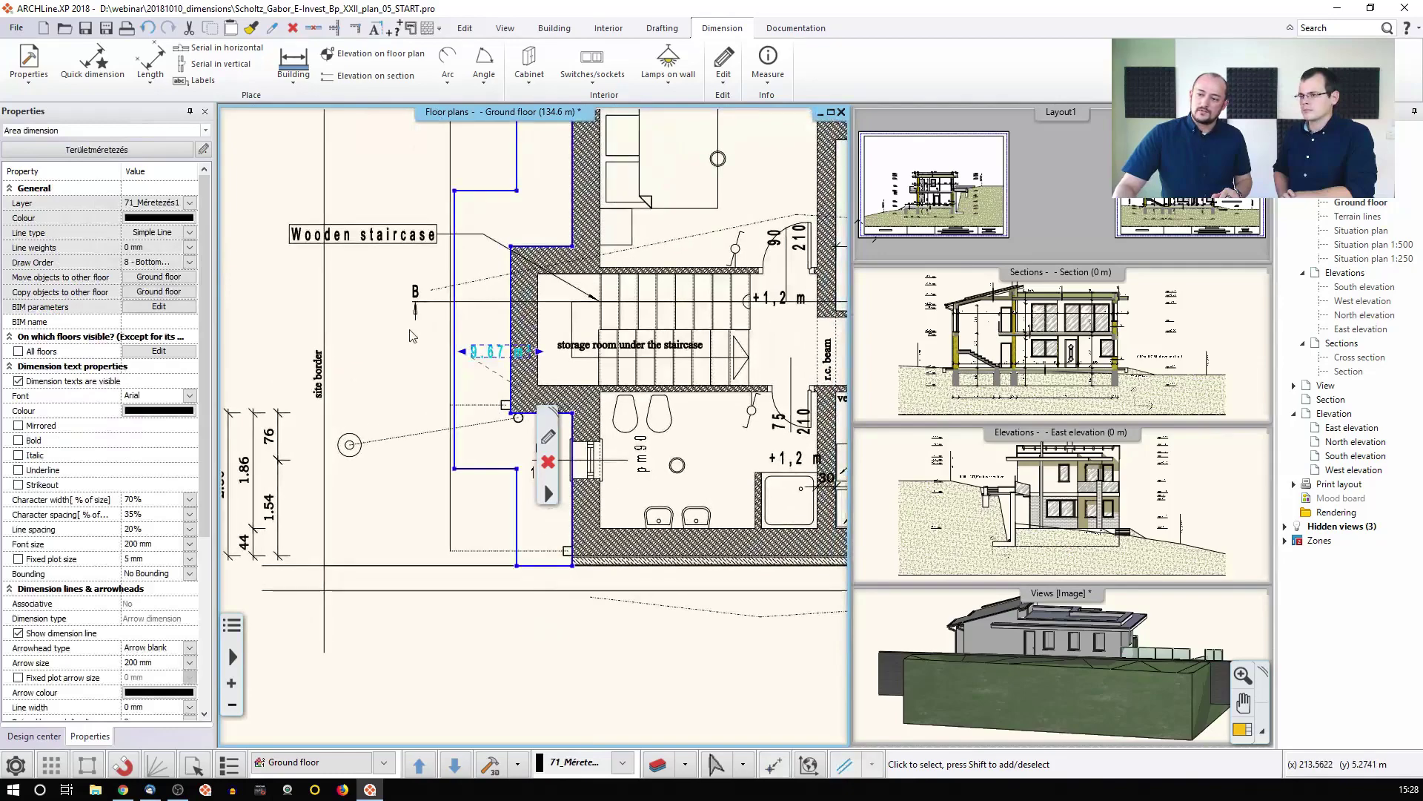
{"action": "left_click", "coordinate": [412, 336]}
{"action": "left_click", "coordinate": [454, 371]}
{"action": "scroll", "coordinate": [478, 360], "scroll_direction": "up", "scroll_amount": 2}
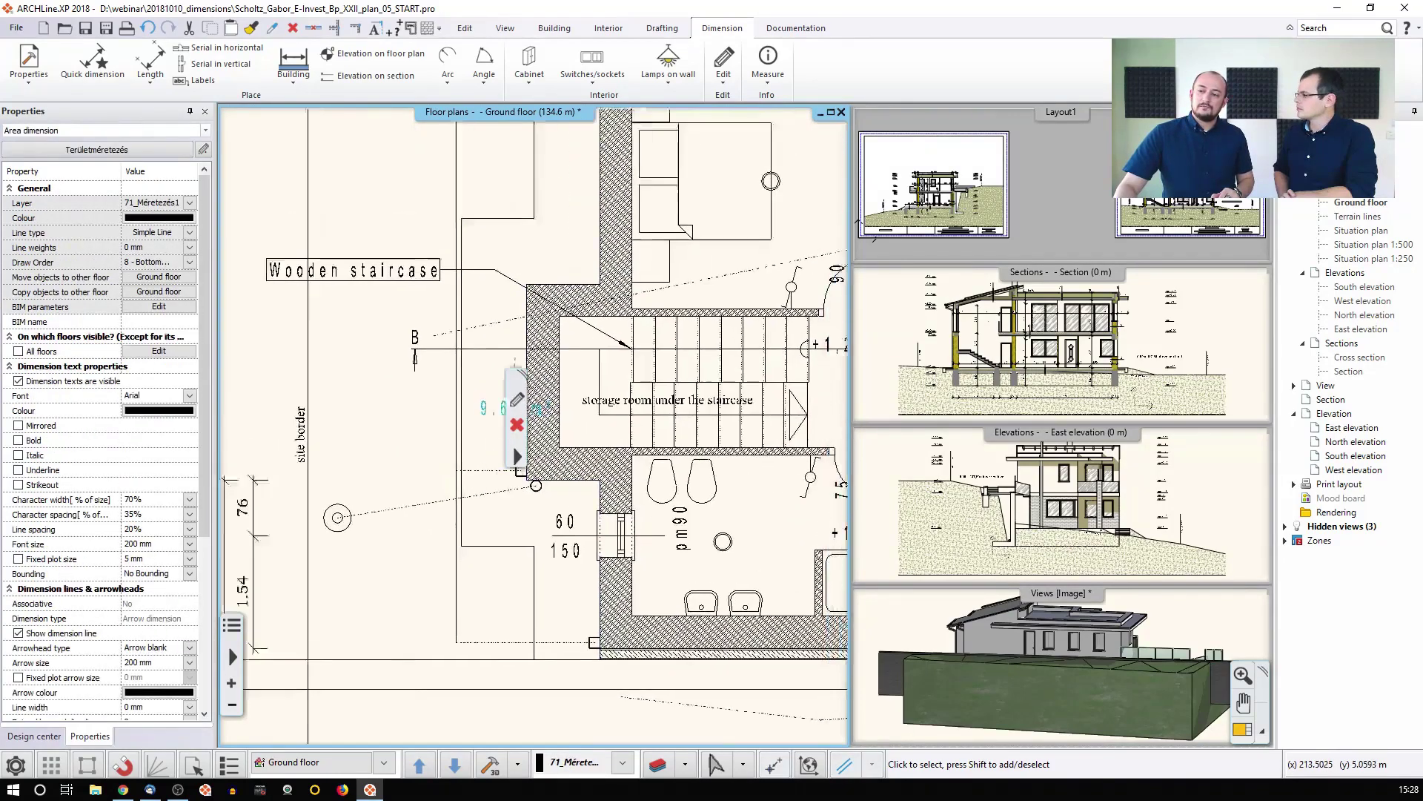
{"action": "scroll", "coordinate": [489, 489], "scroll_direction": "down", "scroll_amount": 3}
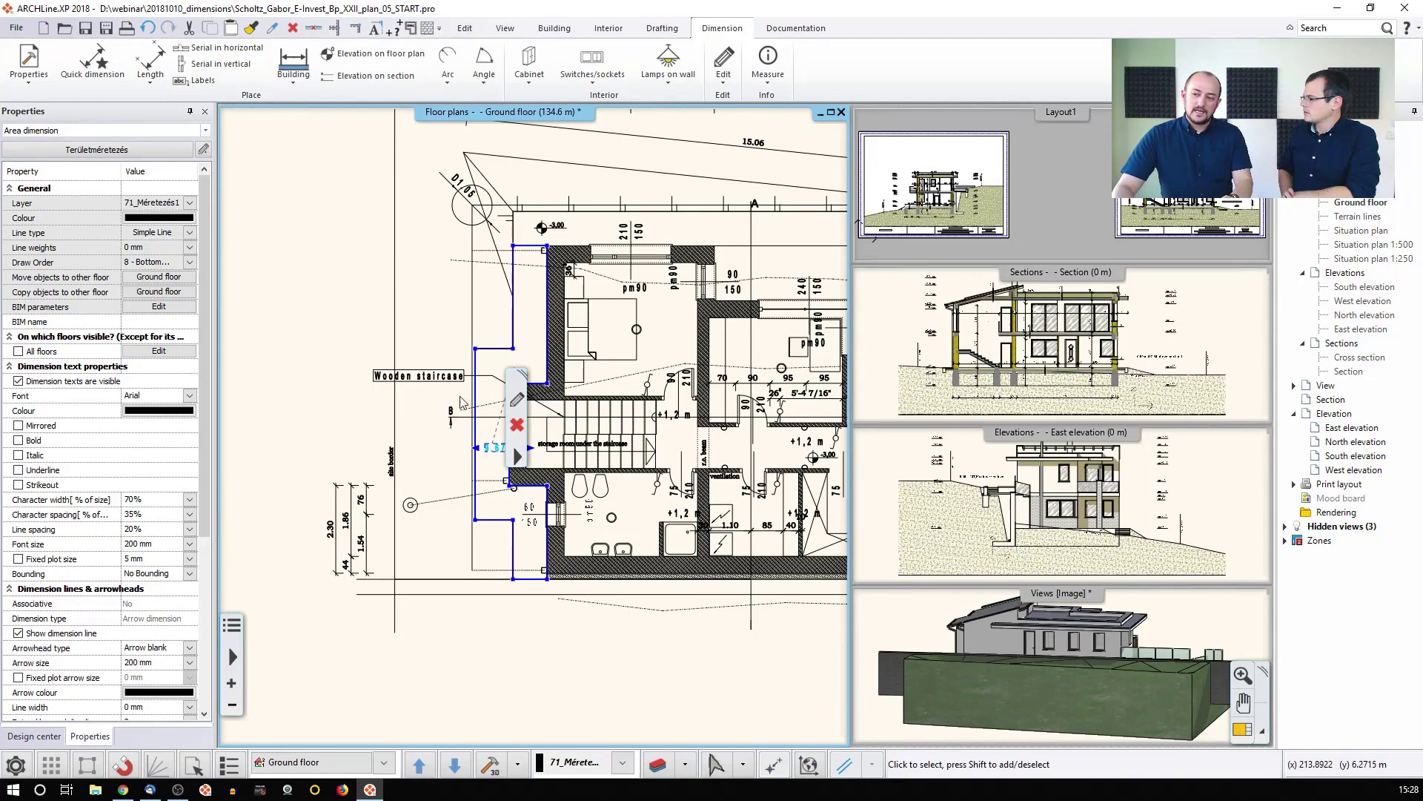
Use Room and area Automatic placement to create the seven ground-floor room stamps.
{"action": "middle_click_drag", "start_coordinate": [457, 345], "coordinate": [303, 330]}
{"action": "key", "text": "Escape"}
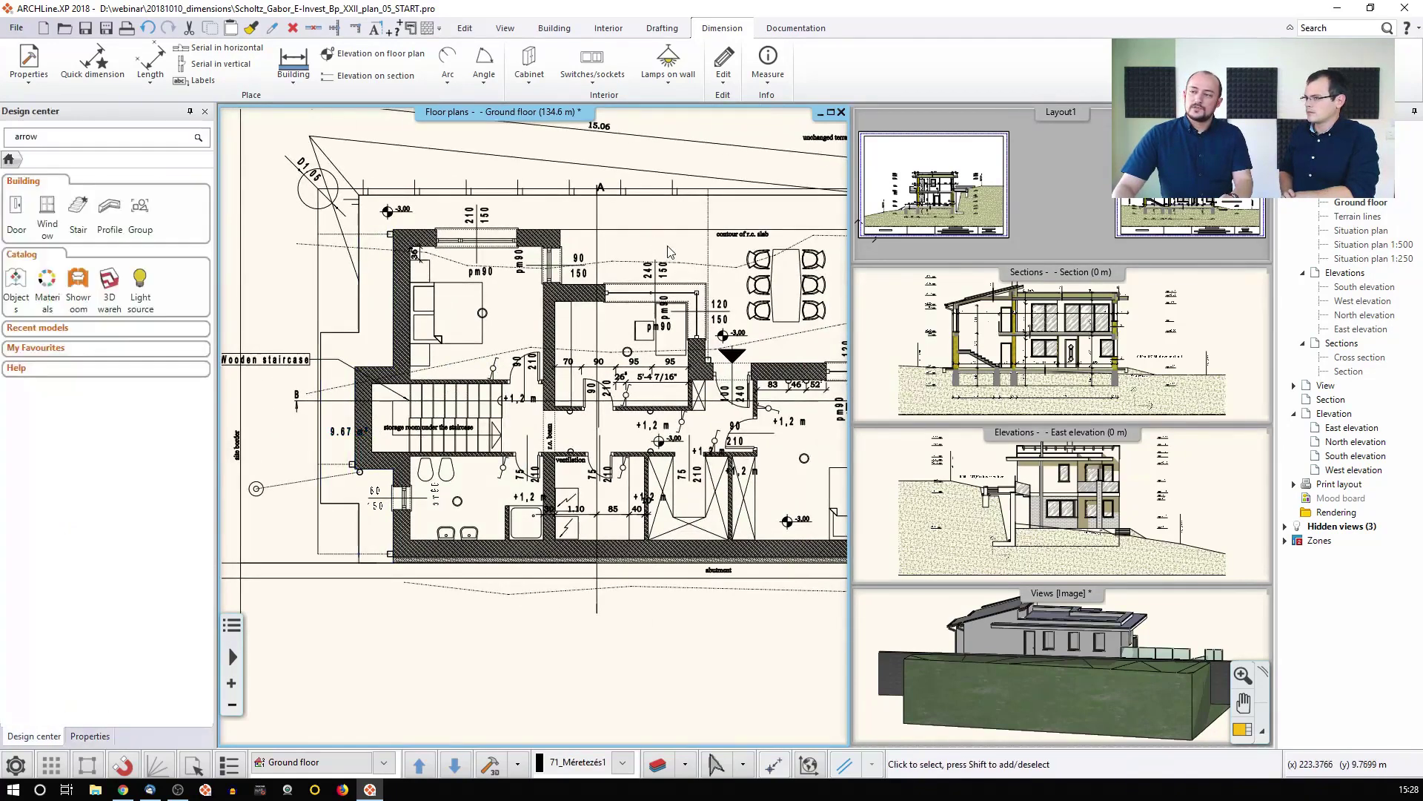
{"action": "left_click", "coordinate": [554, 28]}
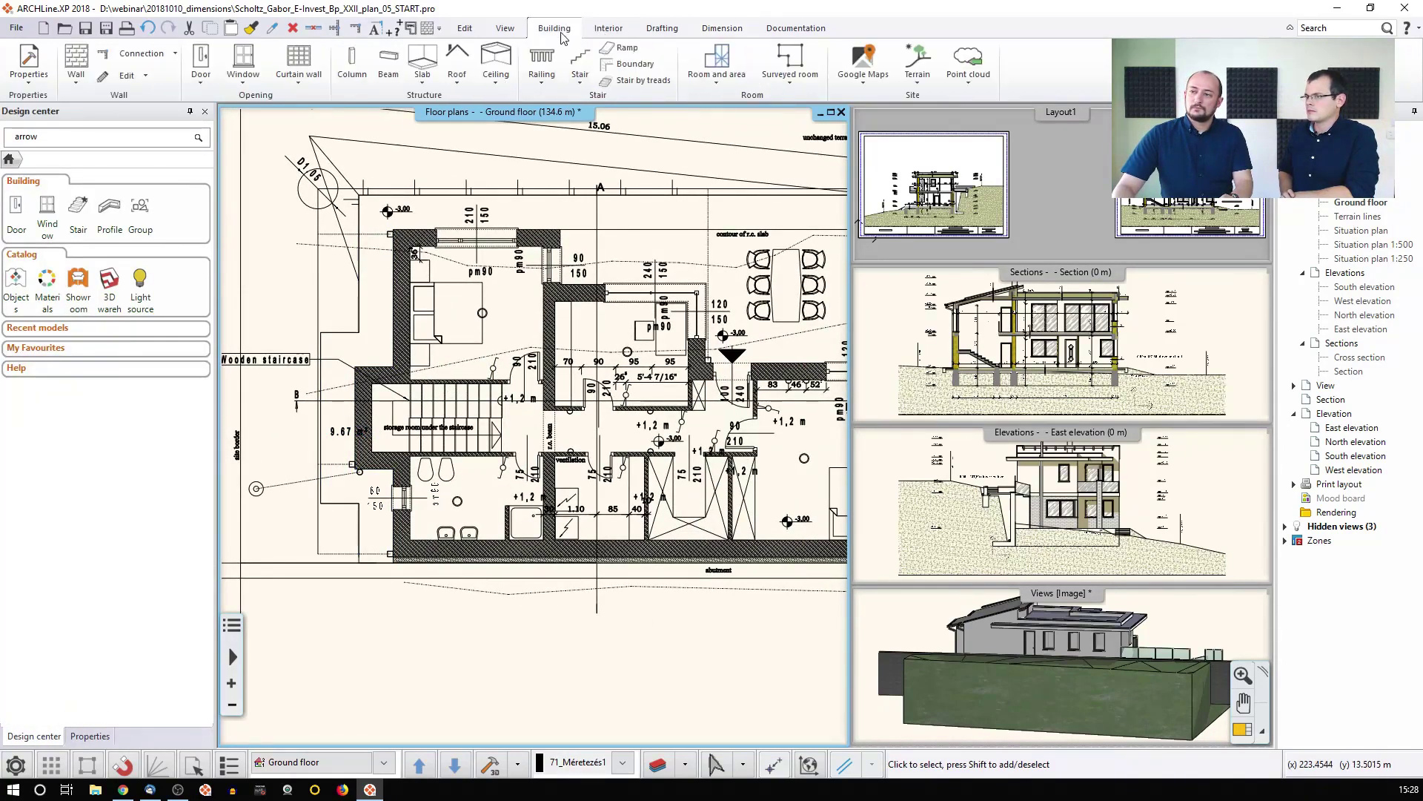
{"action": "left_click", "coordinate": [726, 83]}
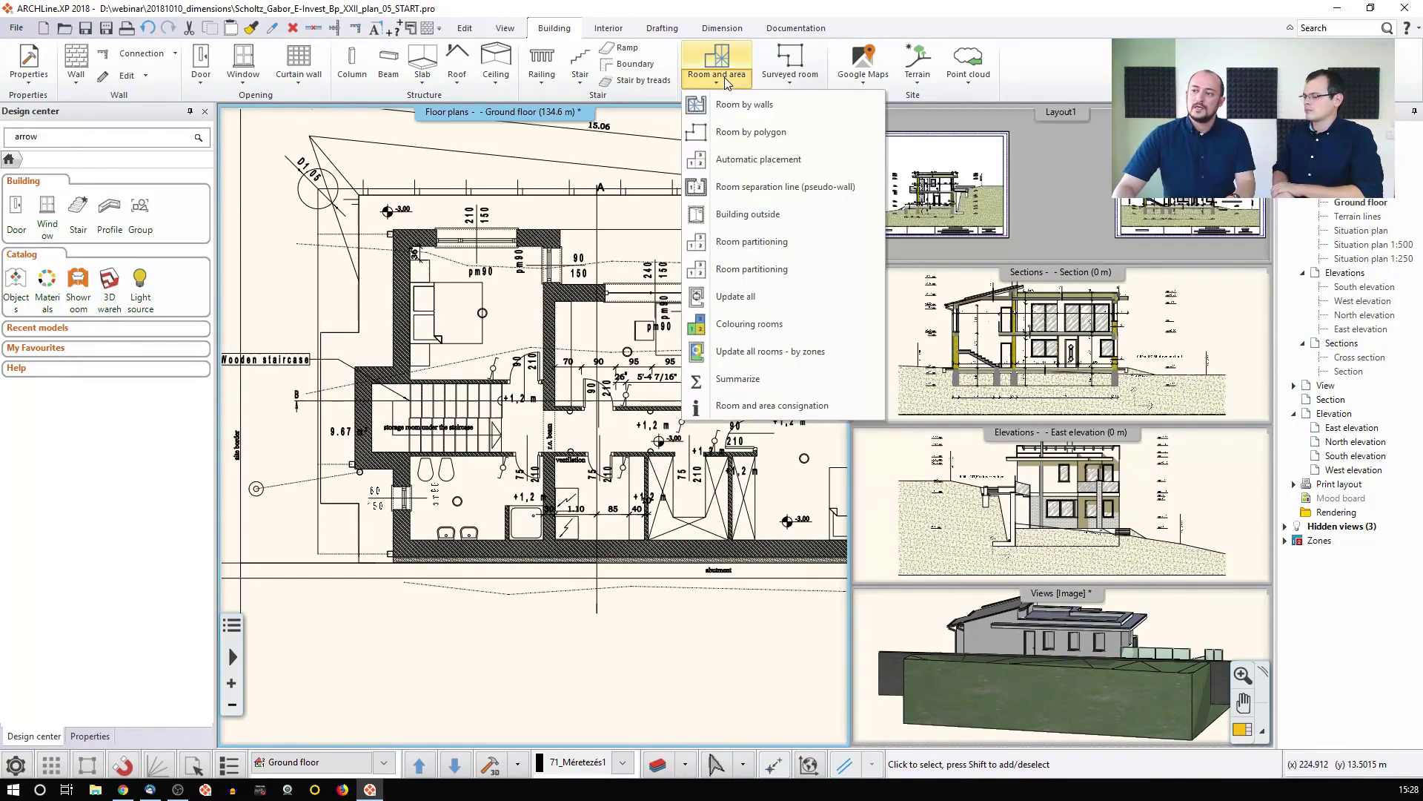
{"action": "left_click", "coordinate": [748, 161]}
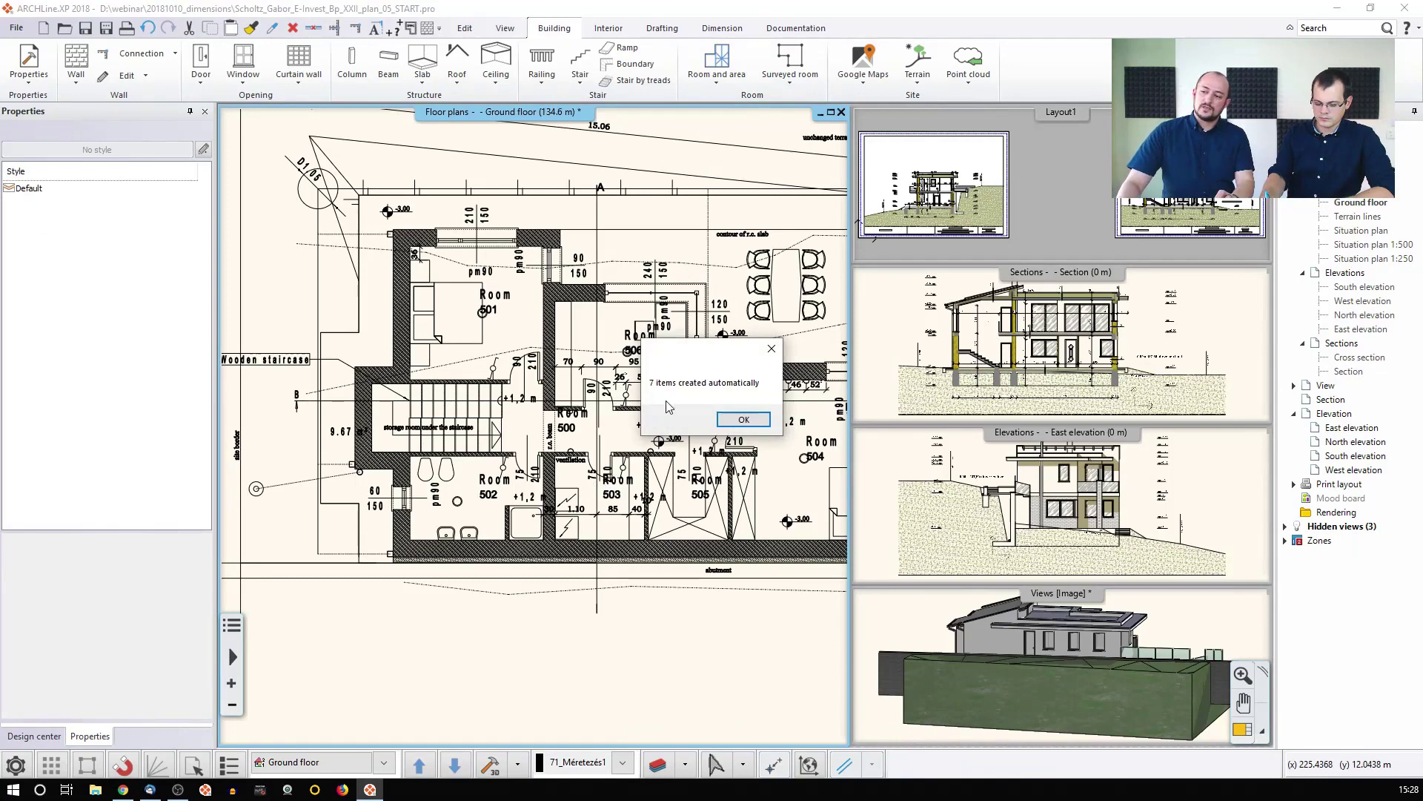
Dismiss the confirmation and rename room 501 from Room to Bedroom.
{"action": "left_click", "coordinate": [743, 419]}
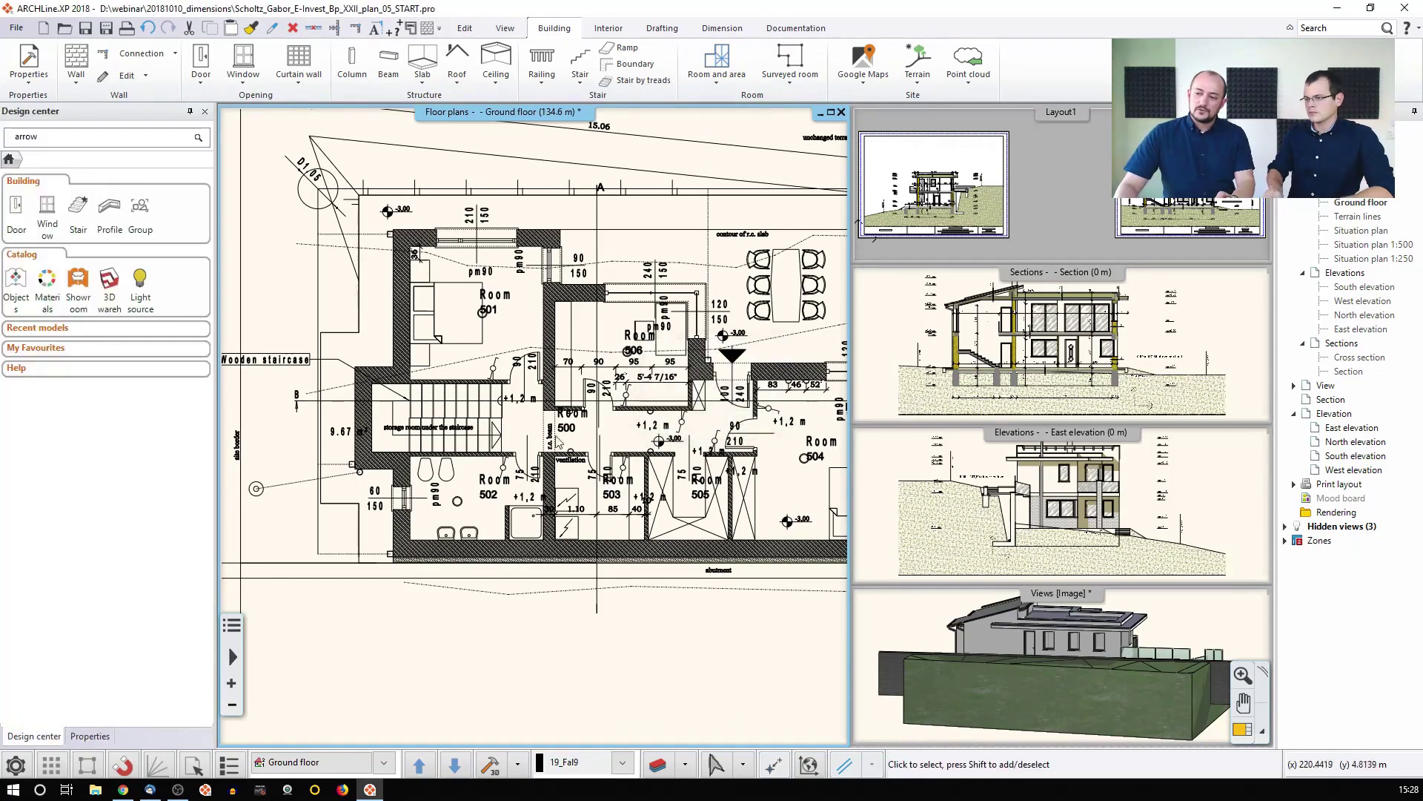
{"action": "left_click", "coordinate": [525, 299]}
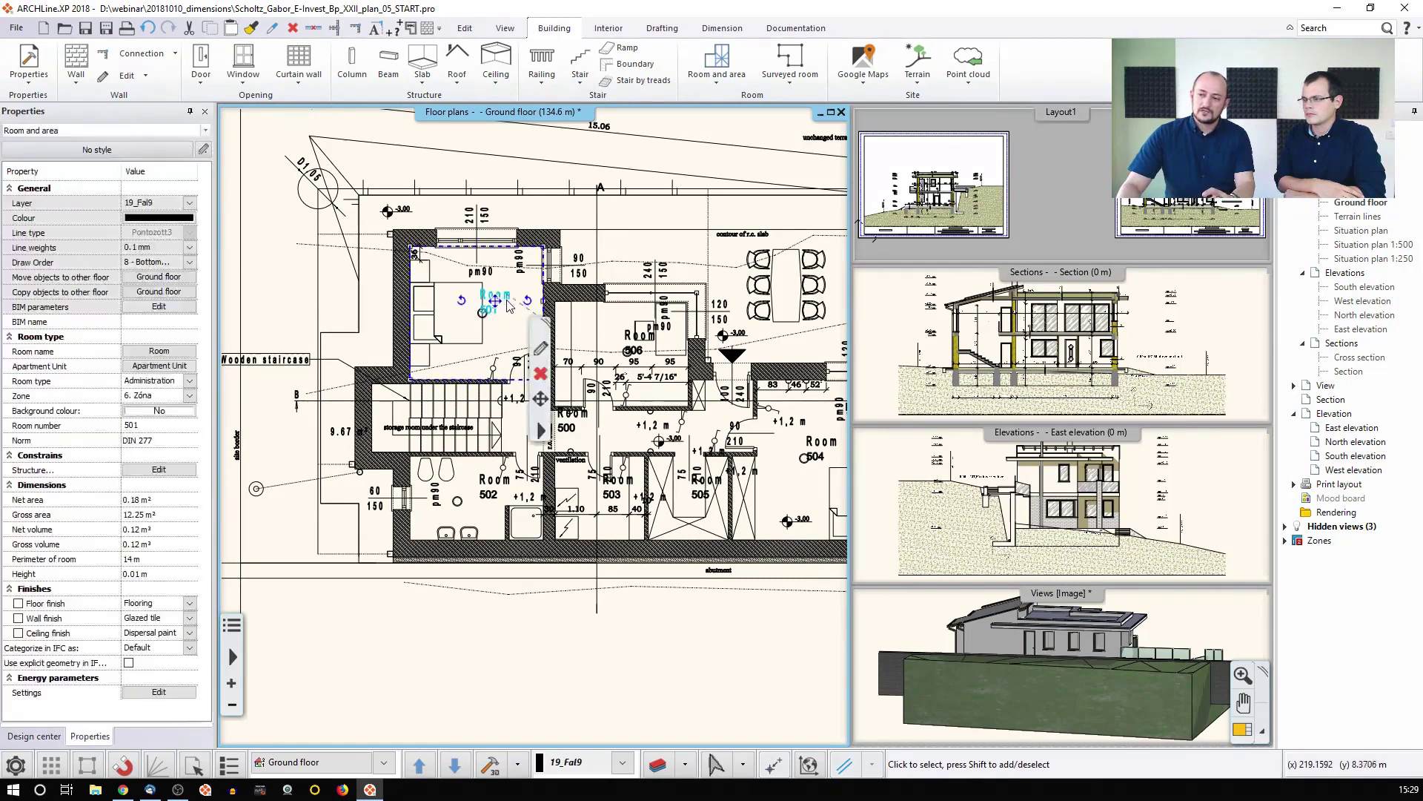
{"action": "left_click", "coordinate": [158, 351]}
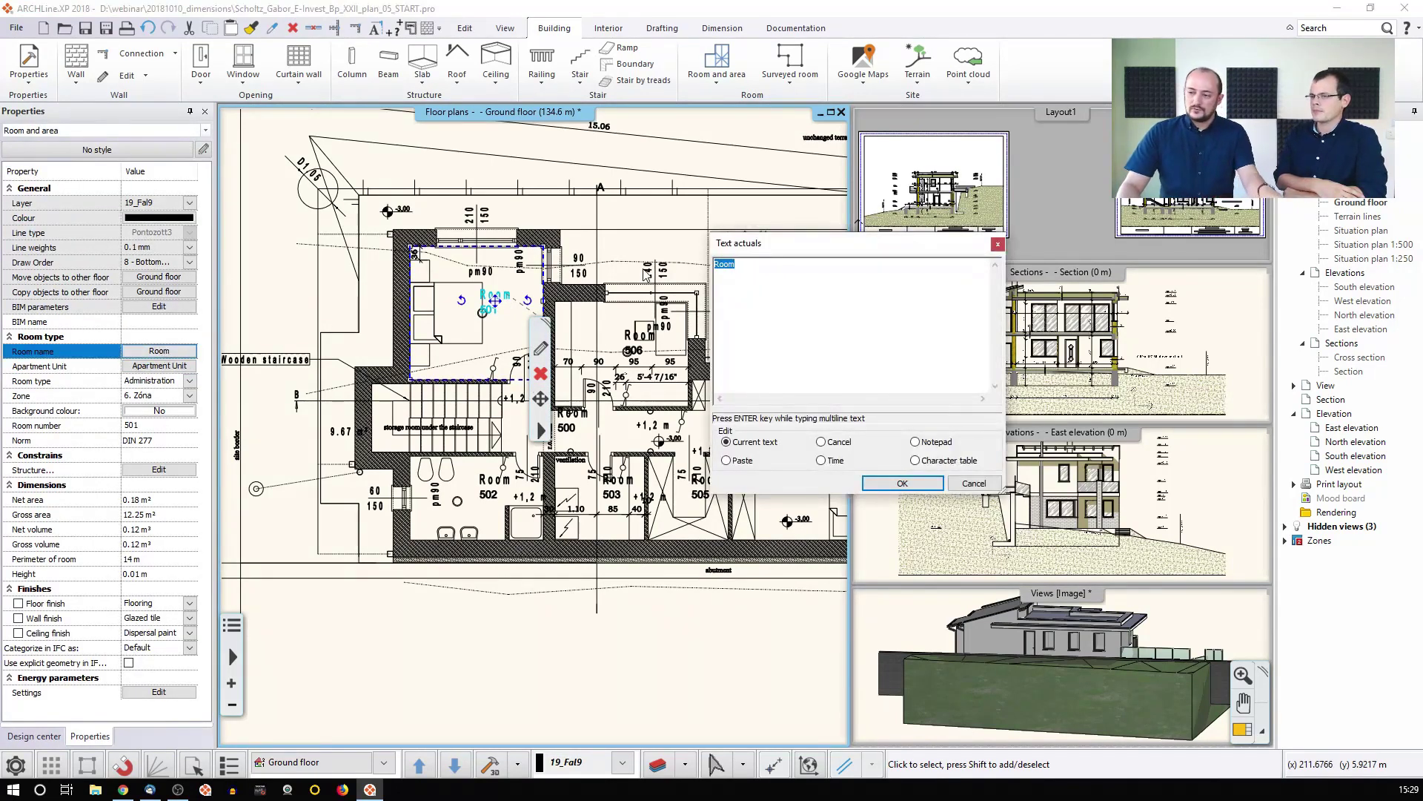
{"action": "type", "text": "Bedr"}
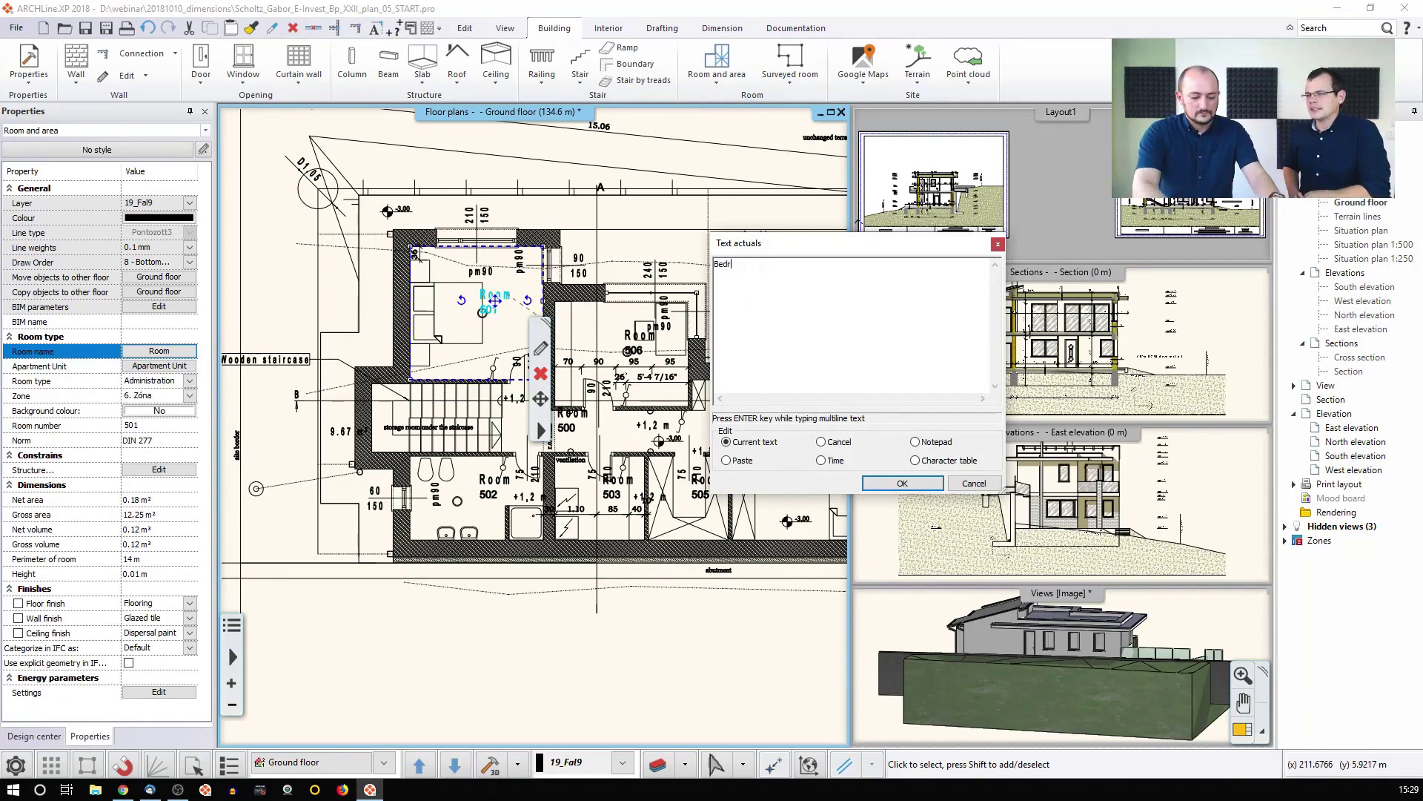
{"action": "key", "text": "Return"}
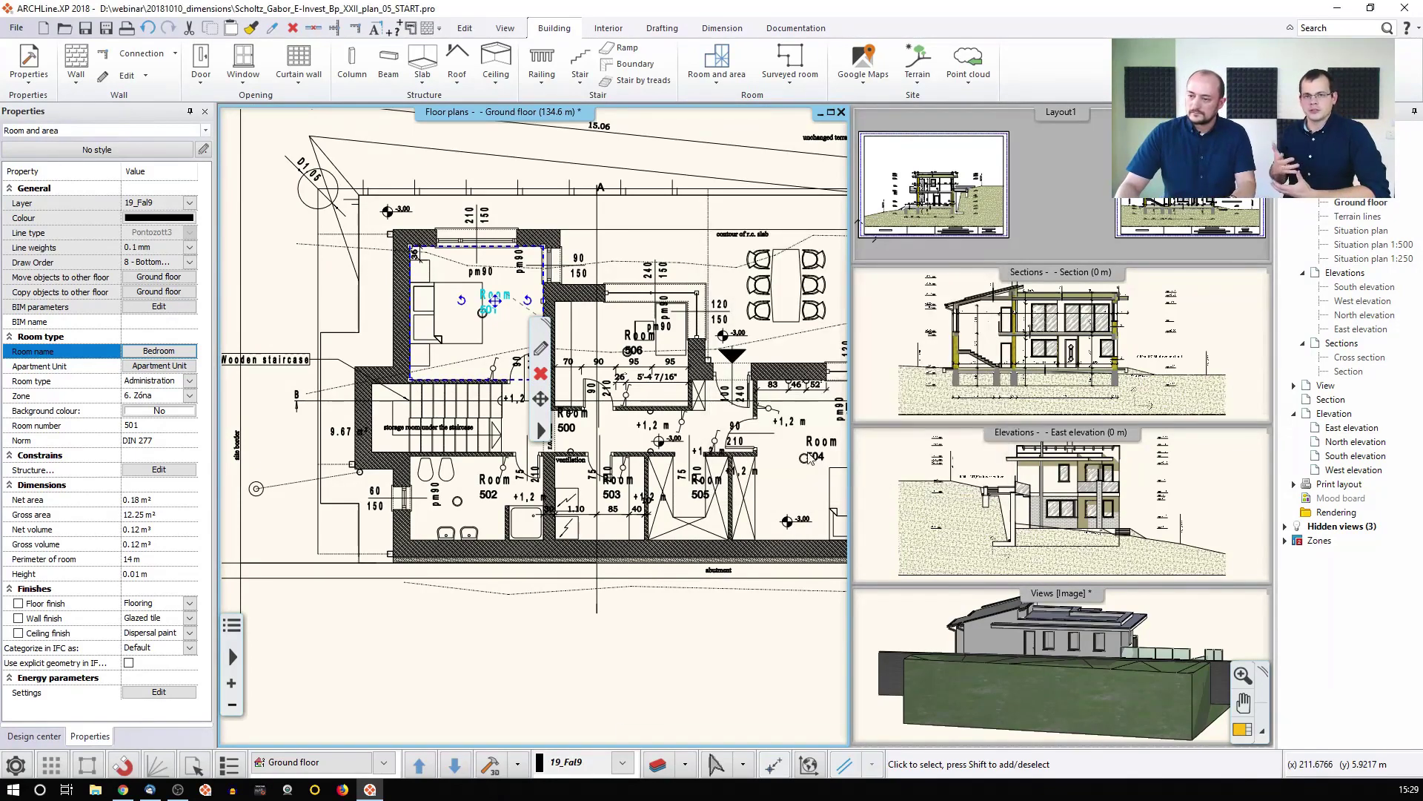
{"action": "middle_click_drag", "start_coordinate": [607, 286], "coordinate": [592, 344]}
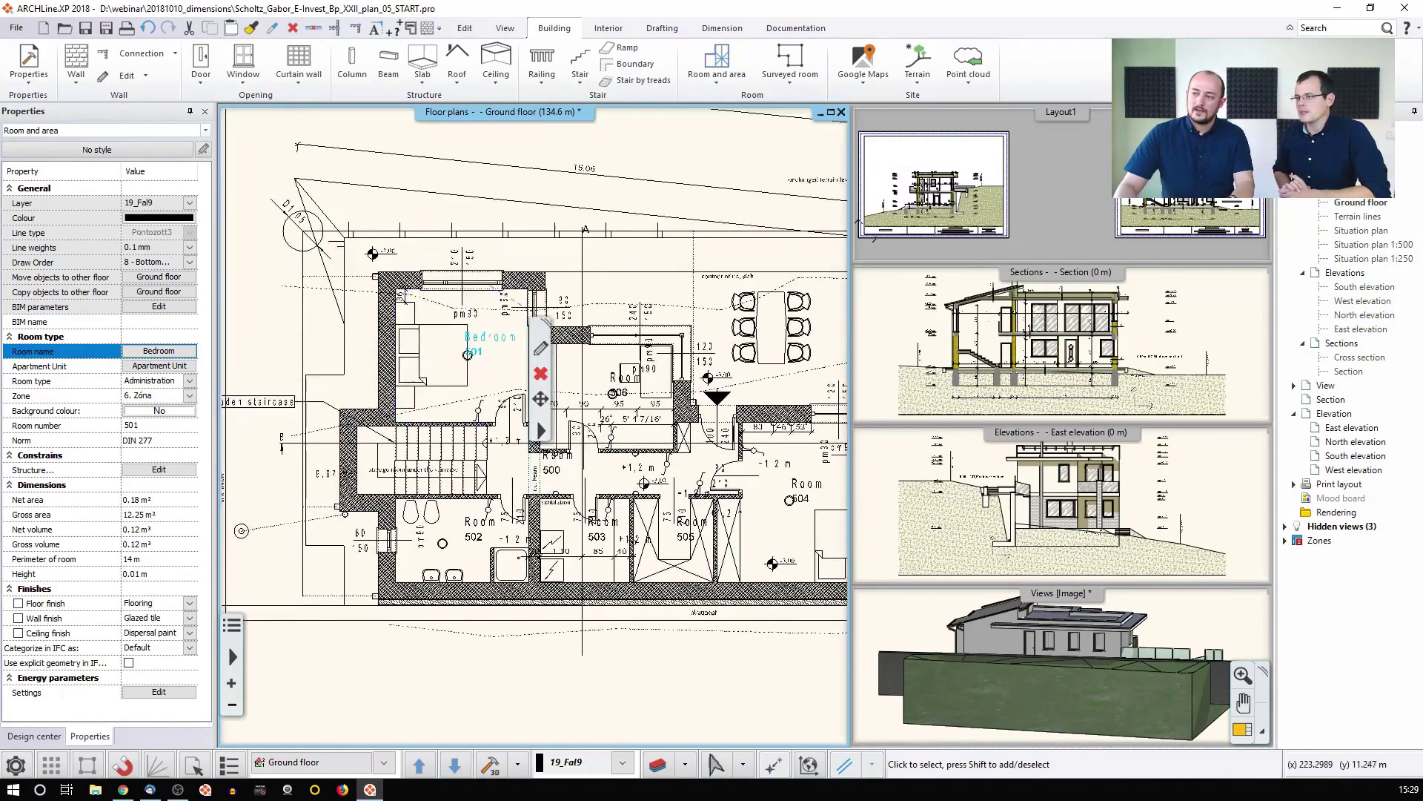
{"action": "key", "text": "Escape"}
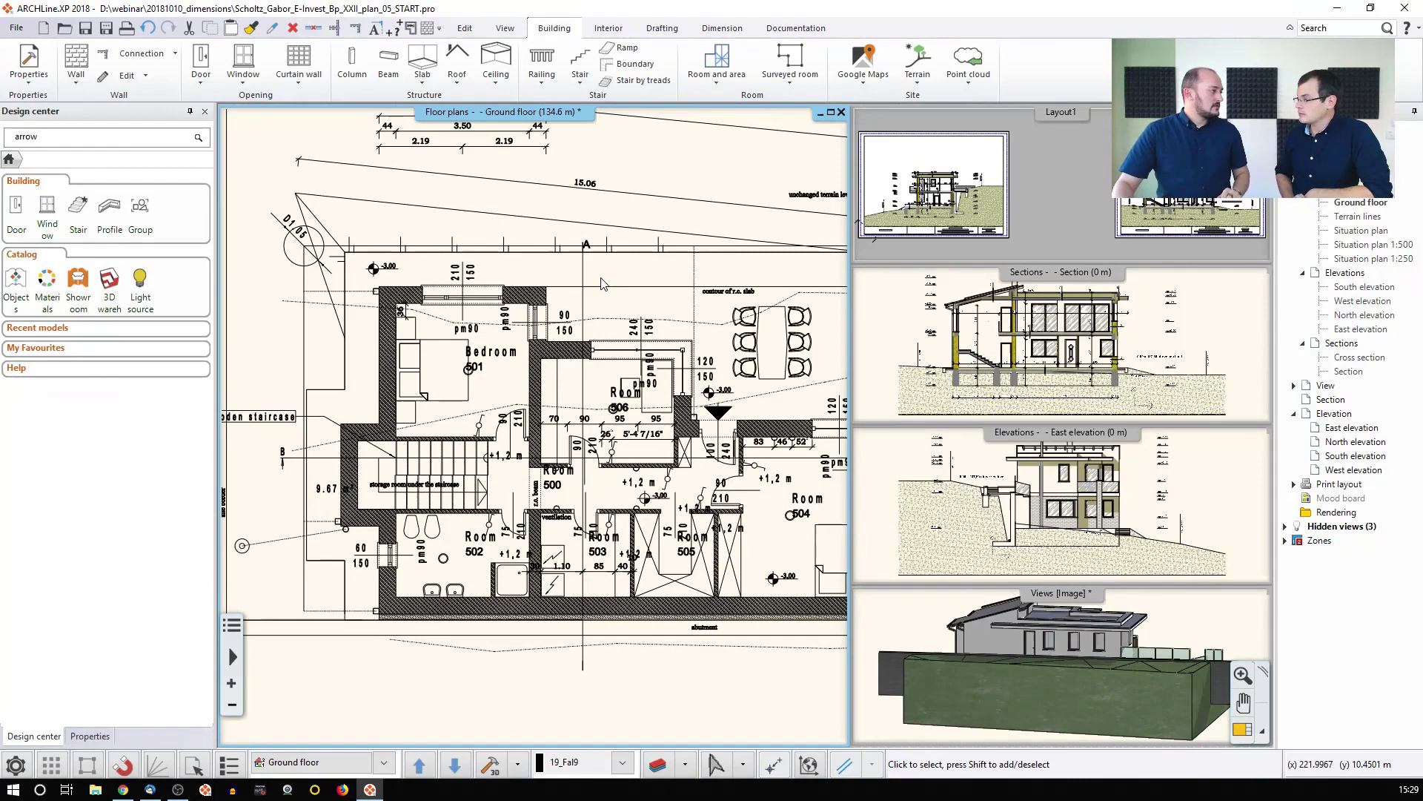
Delete the Room 504 stamp.
{"action": "middle_click_drag", "start_coordinate": [602, 284], "coordinate": [467, 174]}
{"action": "scroll", "coordinate": [608, 432], "scroll_direction": "up", "scroll_amount": 2}
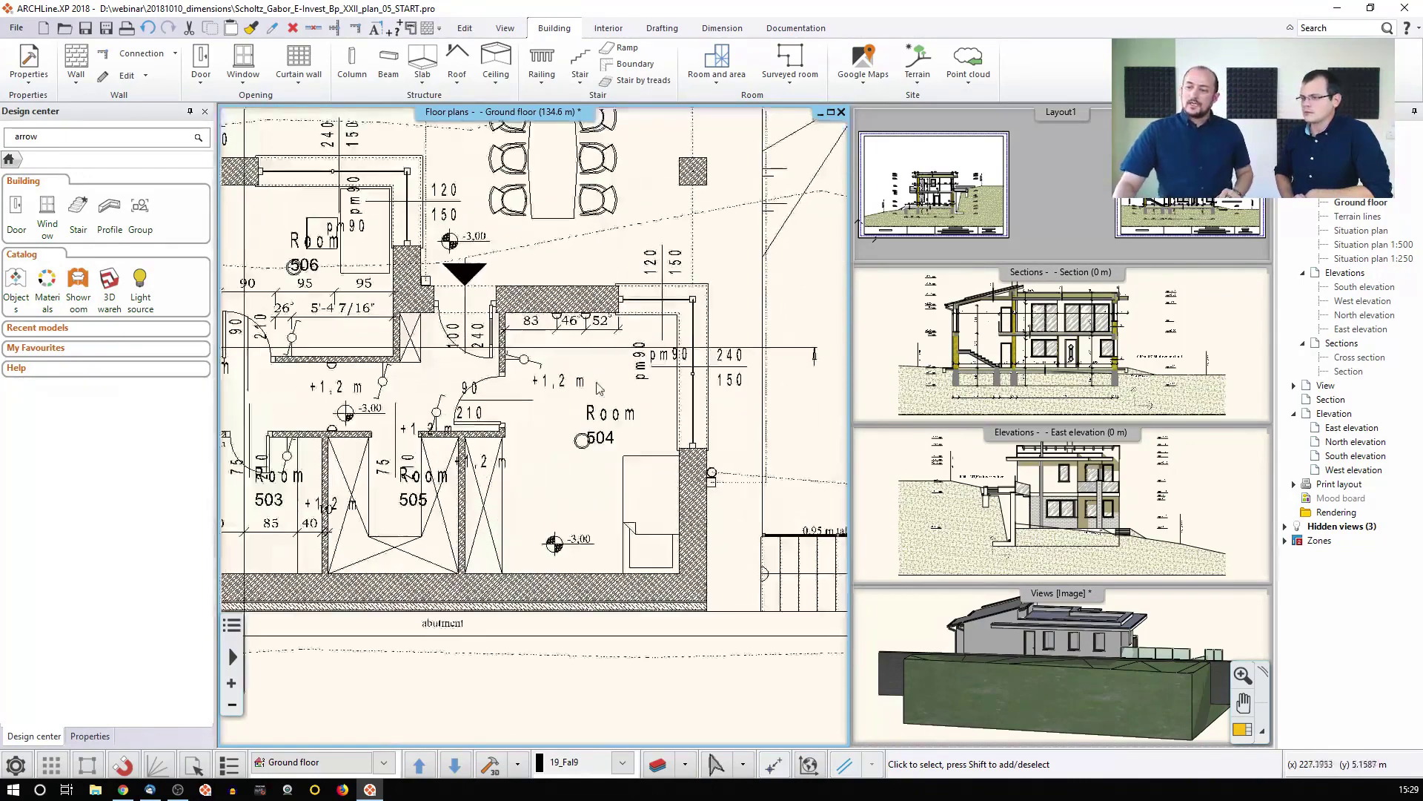
{"action": "left_click", "coordinate": [609, 429]}
{"action": "key", "text": "Delete"}
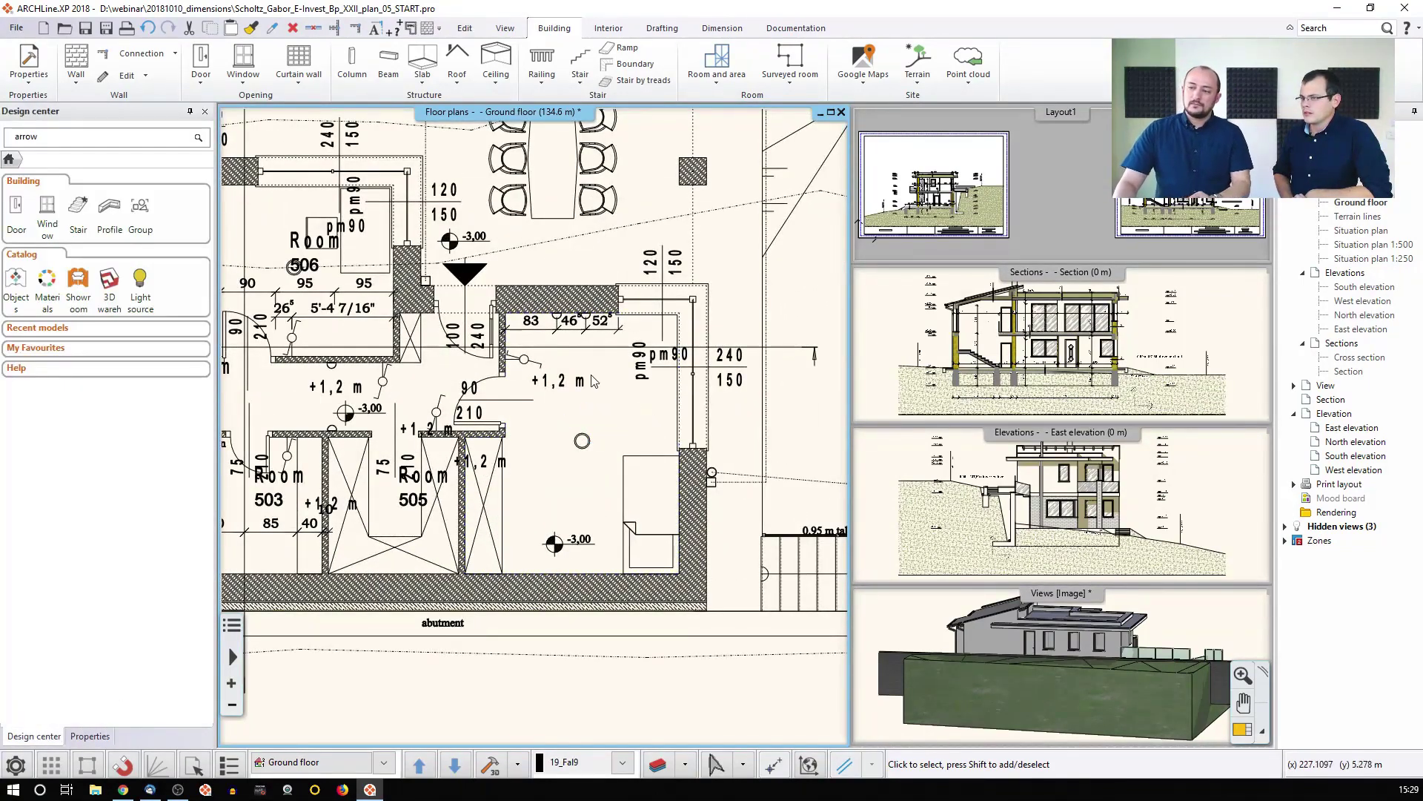
Create a room by walls in that space, place its Flooring 13.19 m² stamp and open its settings.
{"action": "left_click", "coordinate": [728, 81]}
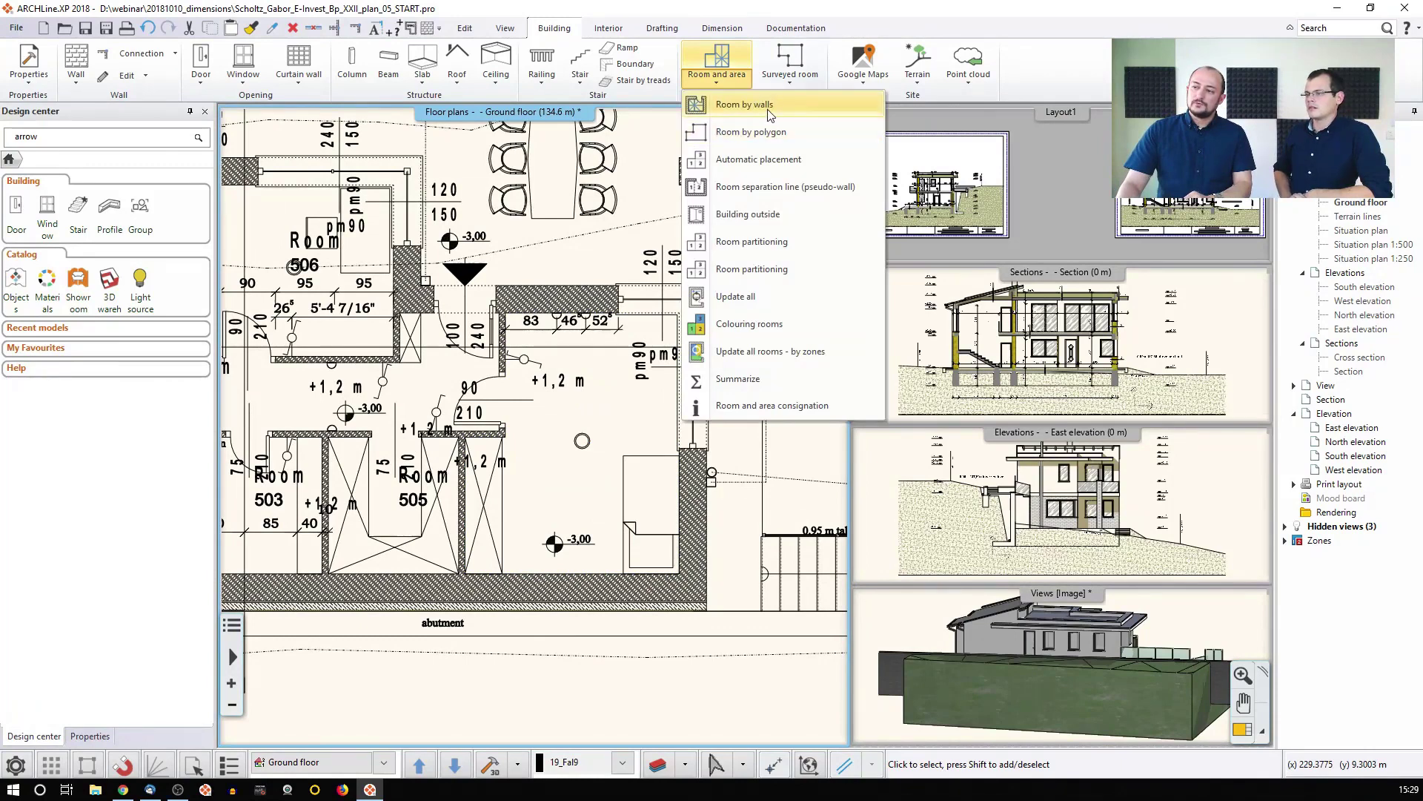
{"action": "left_click", "coordinate": [791, 113]}
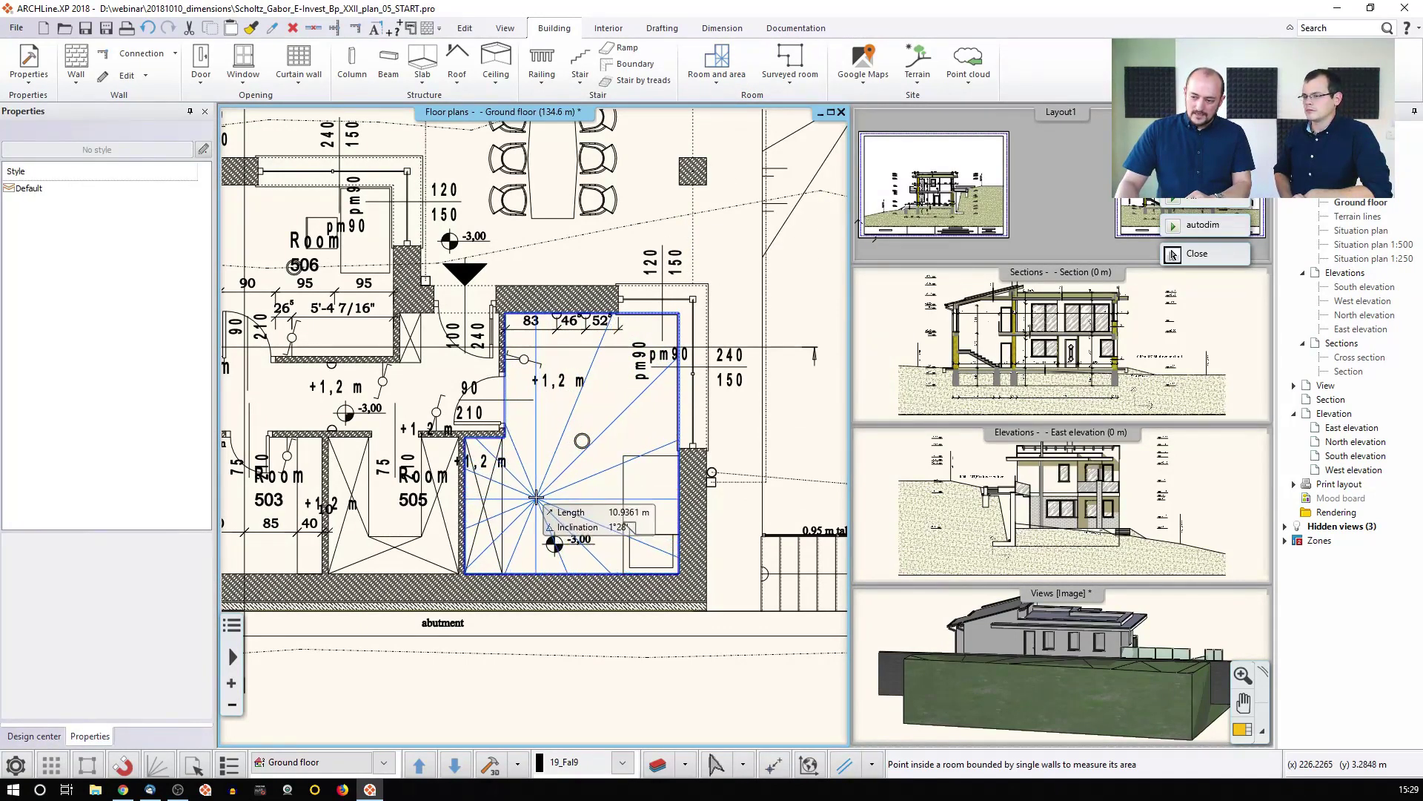
{"action": "left_click", "coordinate": [536, 499]}
{"action": "left_click", "coordinate": [528, 443]}
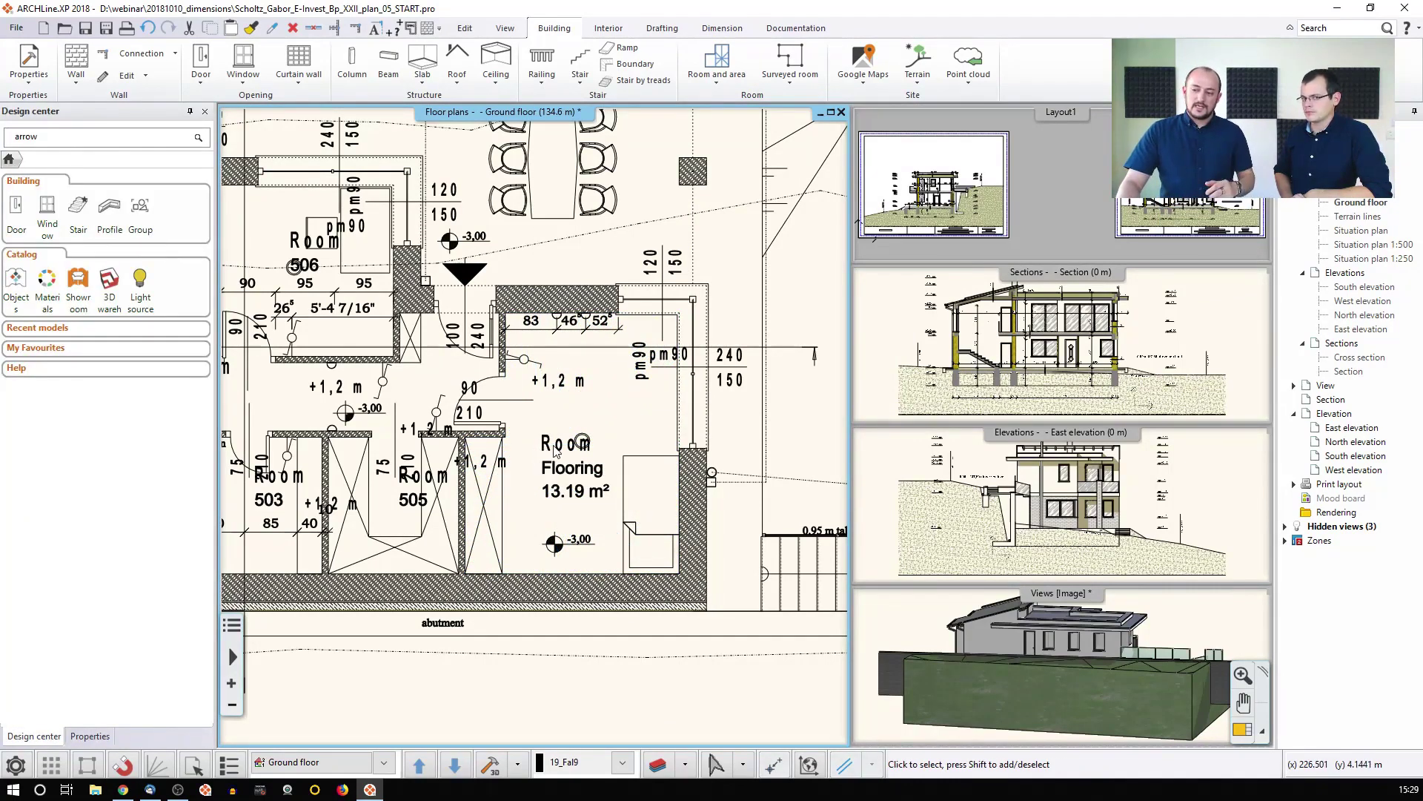
{"action": "left_click", "coordinate": [572, 475]}
{"action": "double_click", "coordinate": [576, 483]}
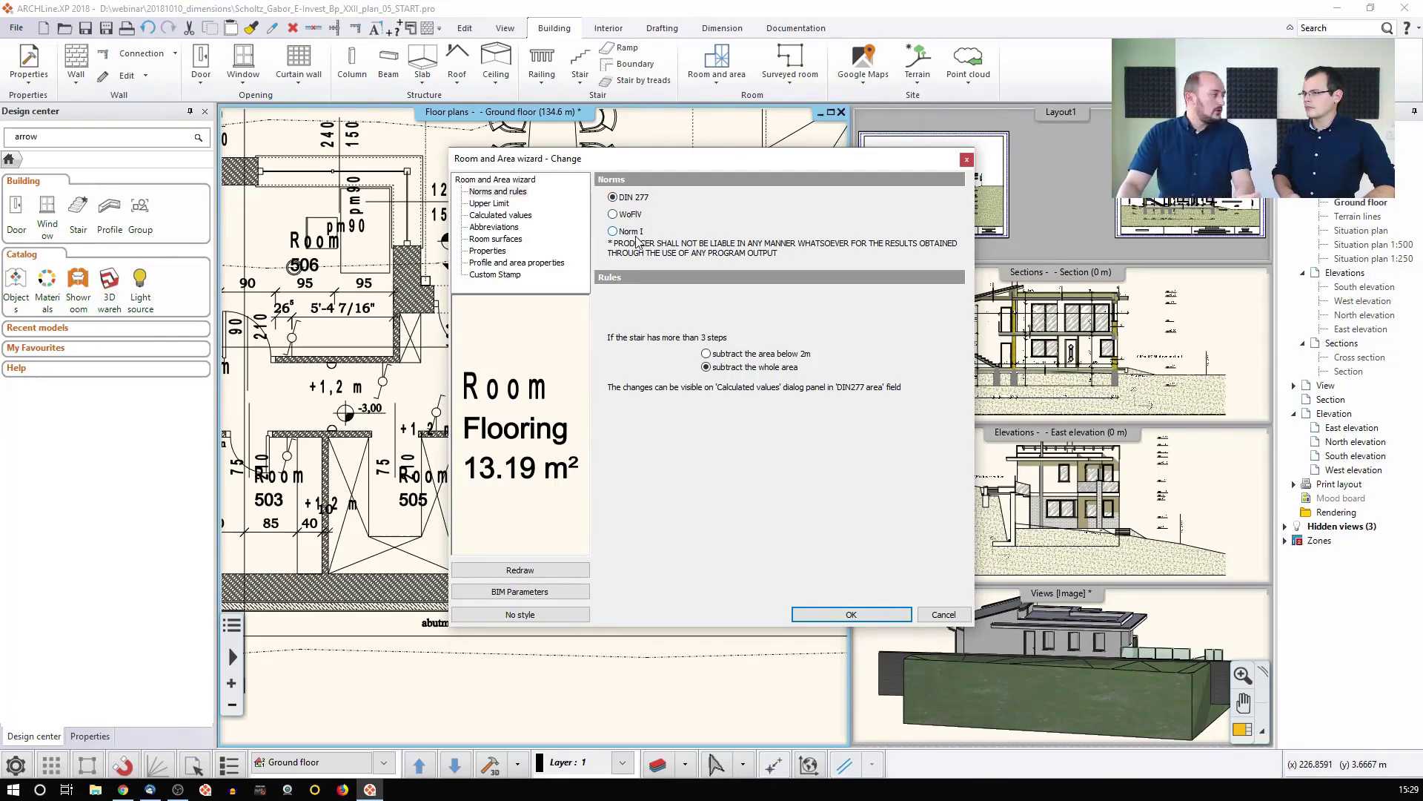
View the Upper Limit page, then the Calculated values showing 13.19 m² gross area.
{"action": "left_click", "coordinate": [495, 205]}
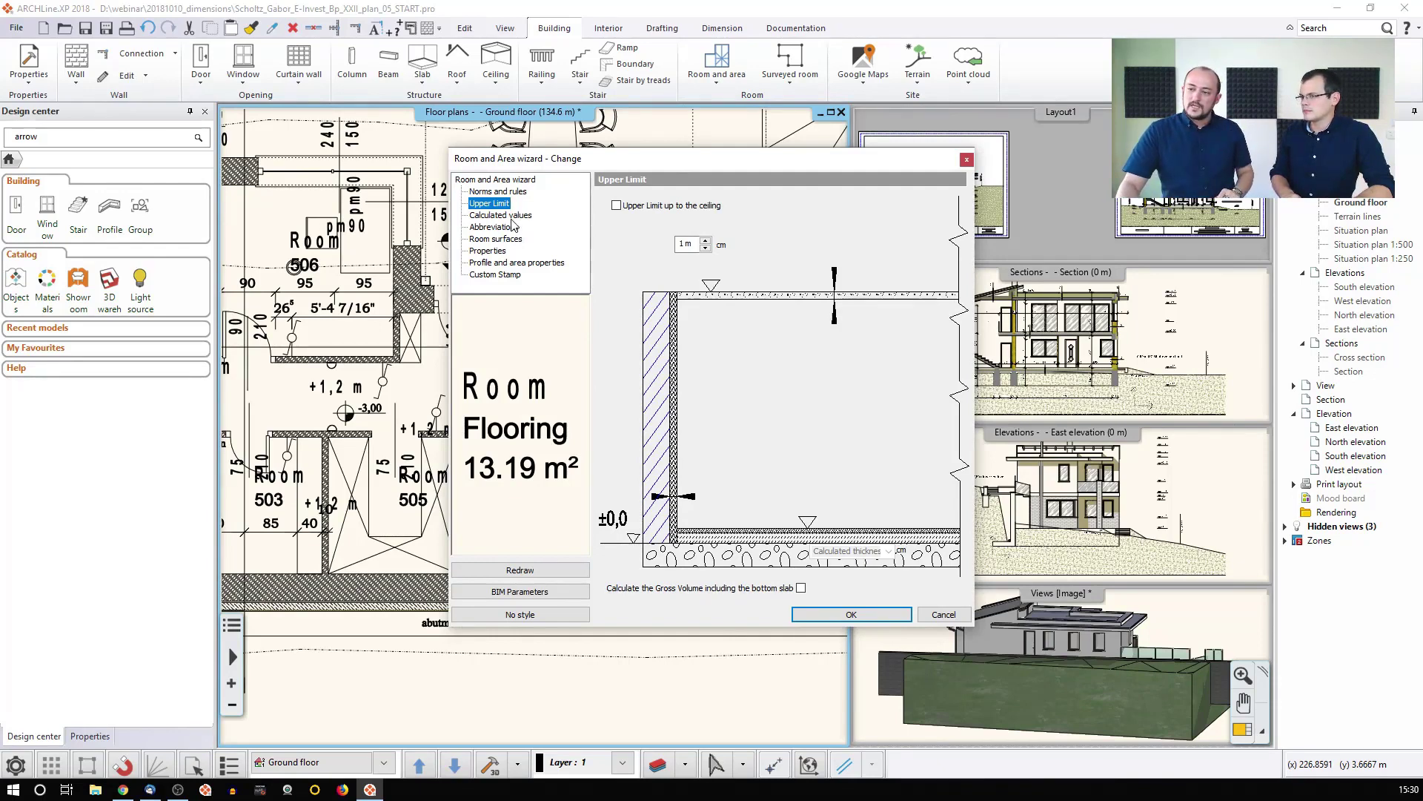
{"action": "left_click", "coordinate": [513, 216]}
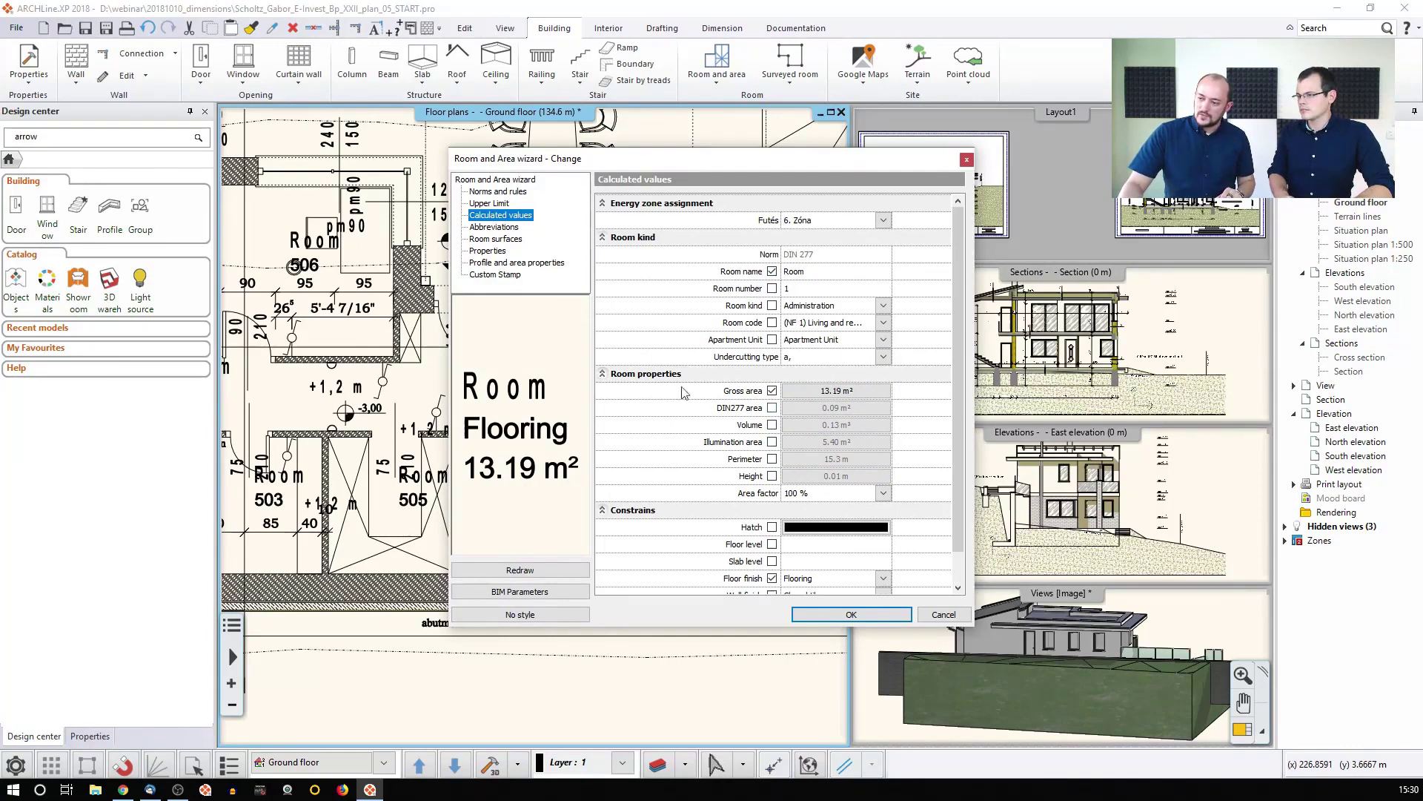
Set the upper limit to the ceiling and abbreviate gross area as GA, so the stamp reads GA 13.19 m².
{"action": "left_click", "coordinate": [492, 204]}
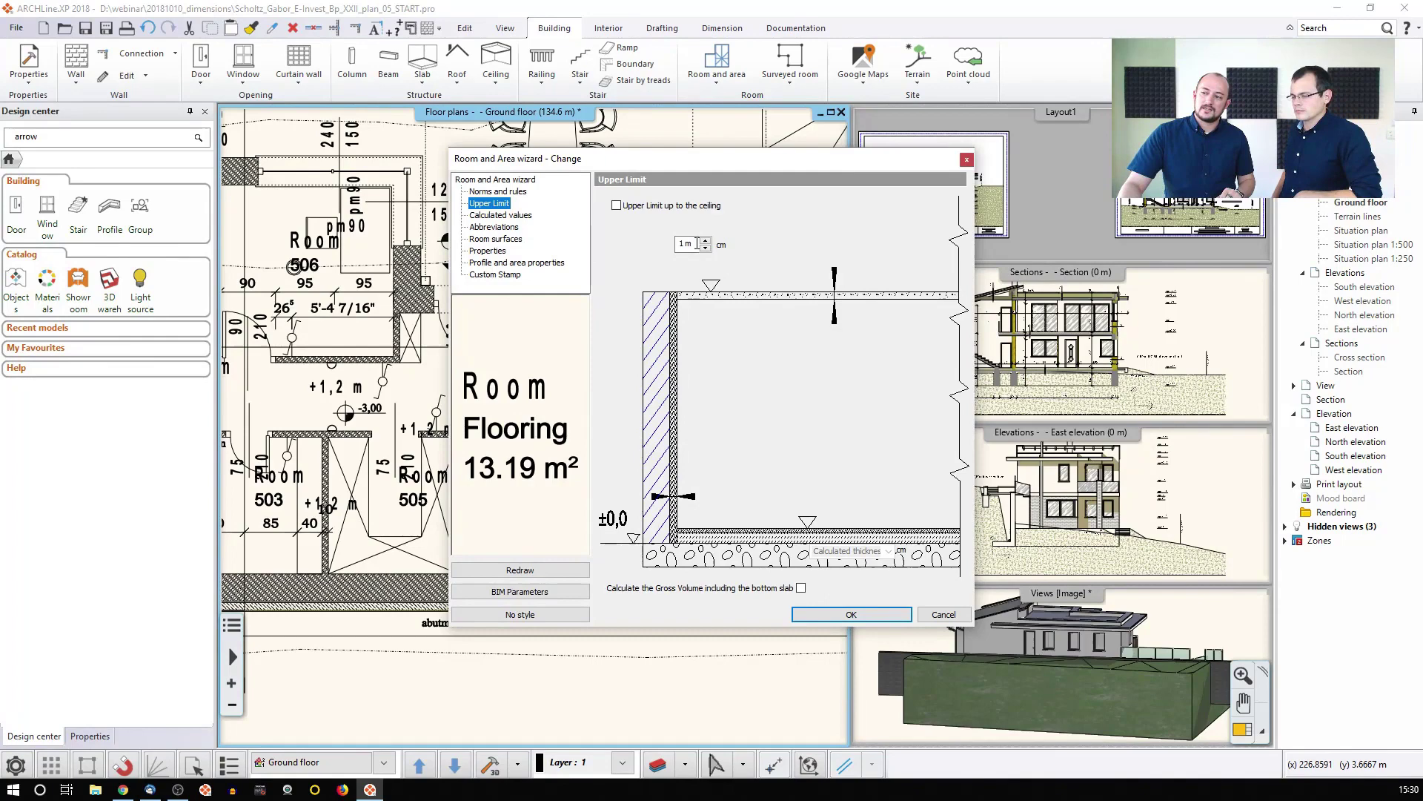
{"action": "left_click", "coordinate": [616, 205]}
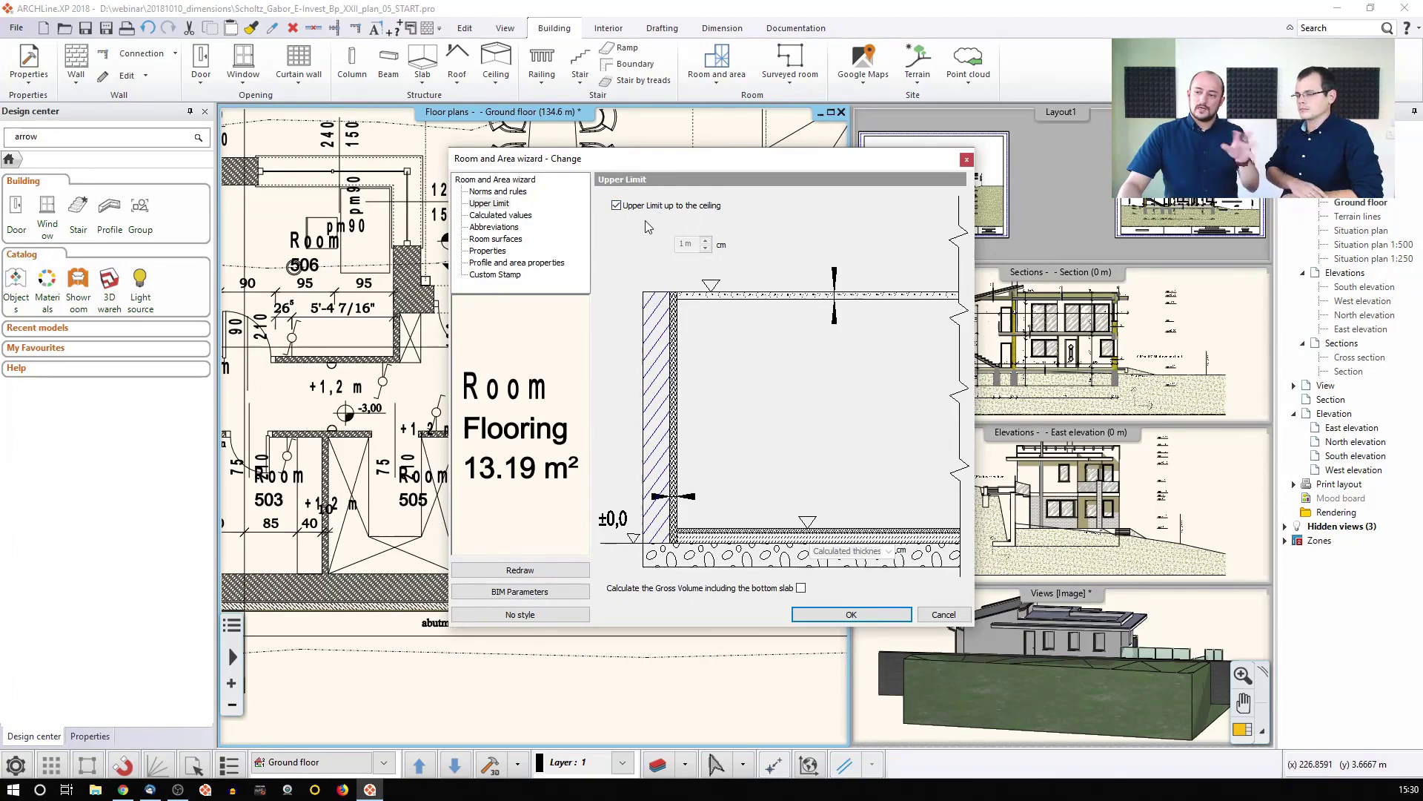
{"action": "left_click", "coordinate": [506, 228]}
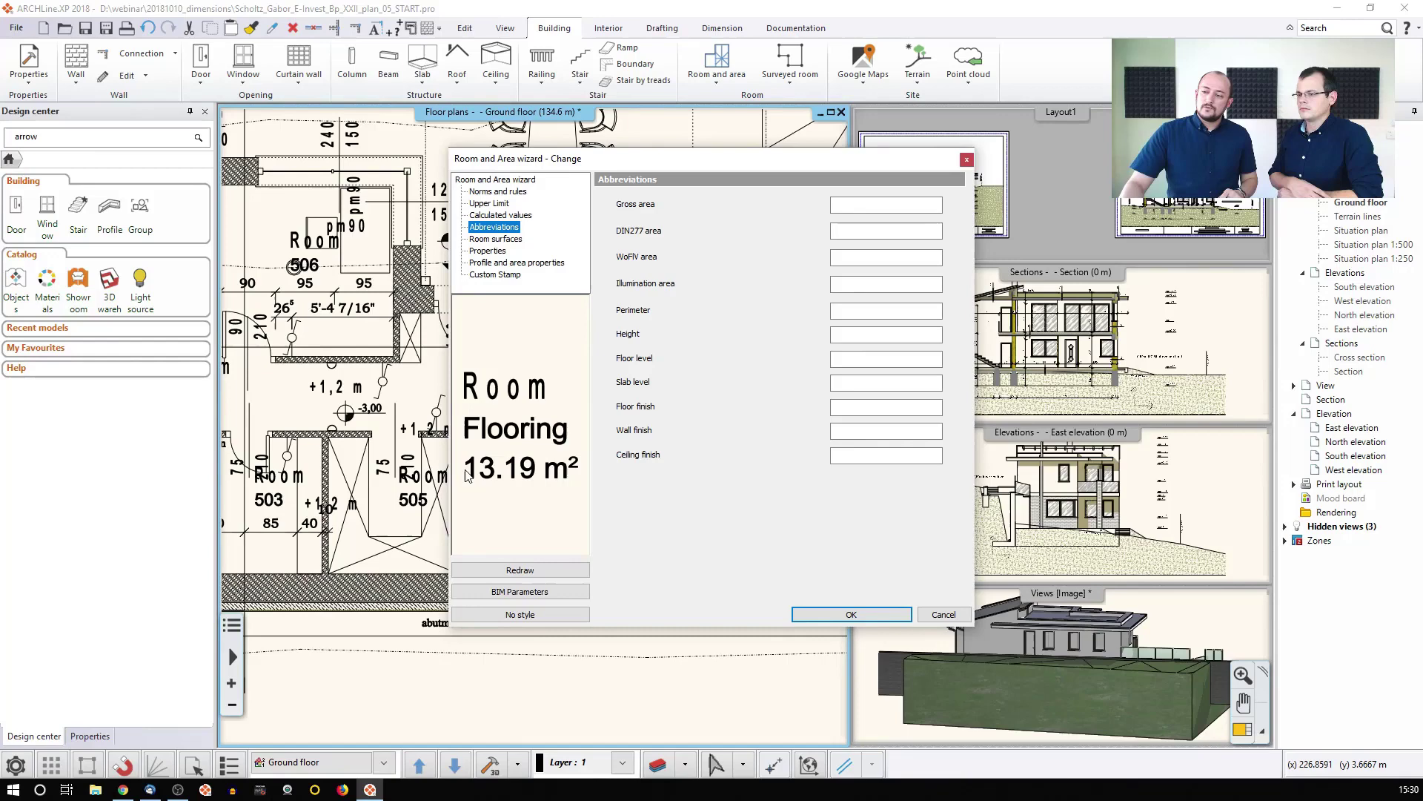
{"action": "left_click", "coordinate": [860, 208]}
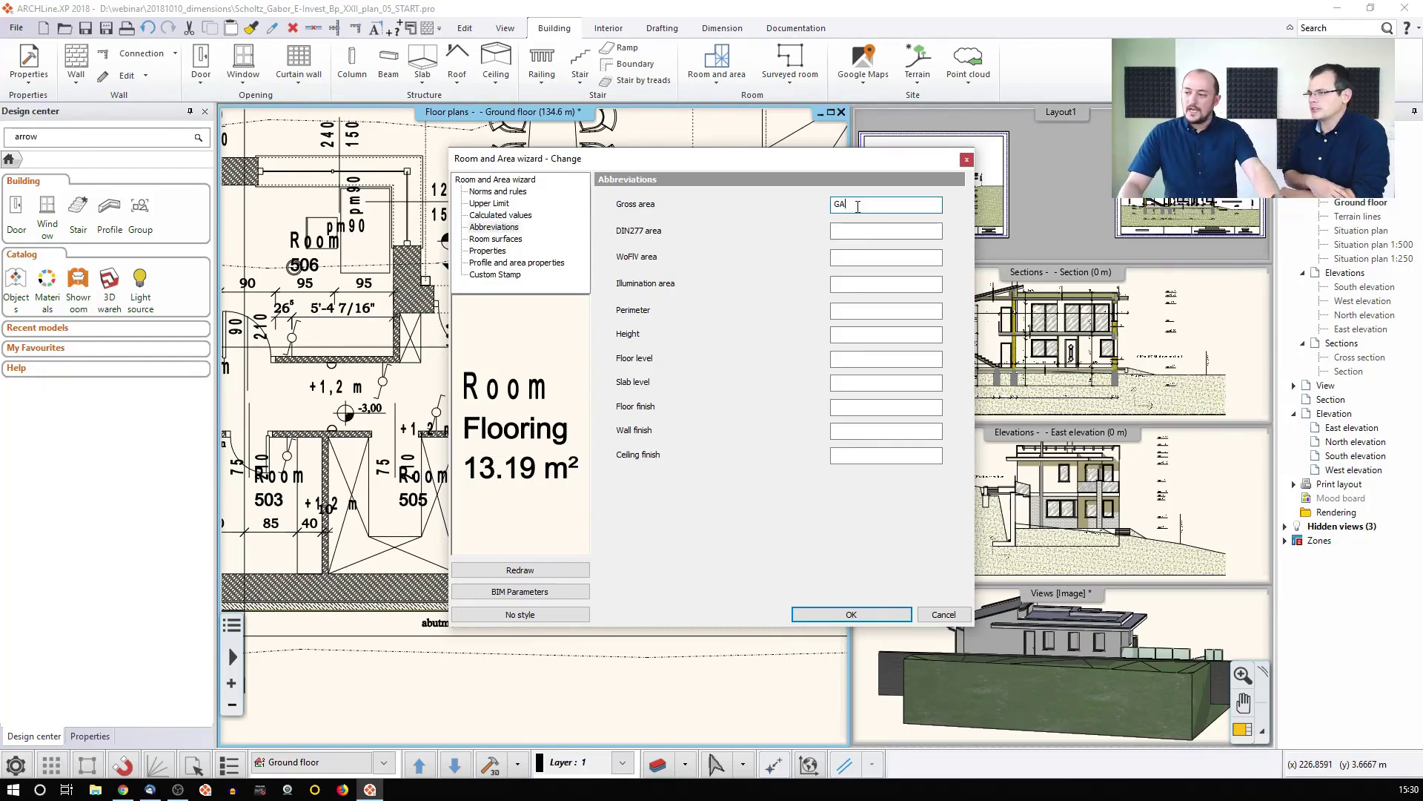
{"action": "left_click", "coordinate": [852, 614]}
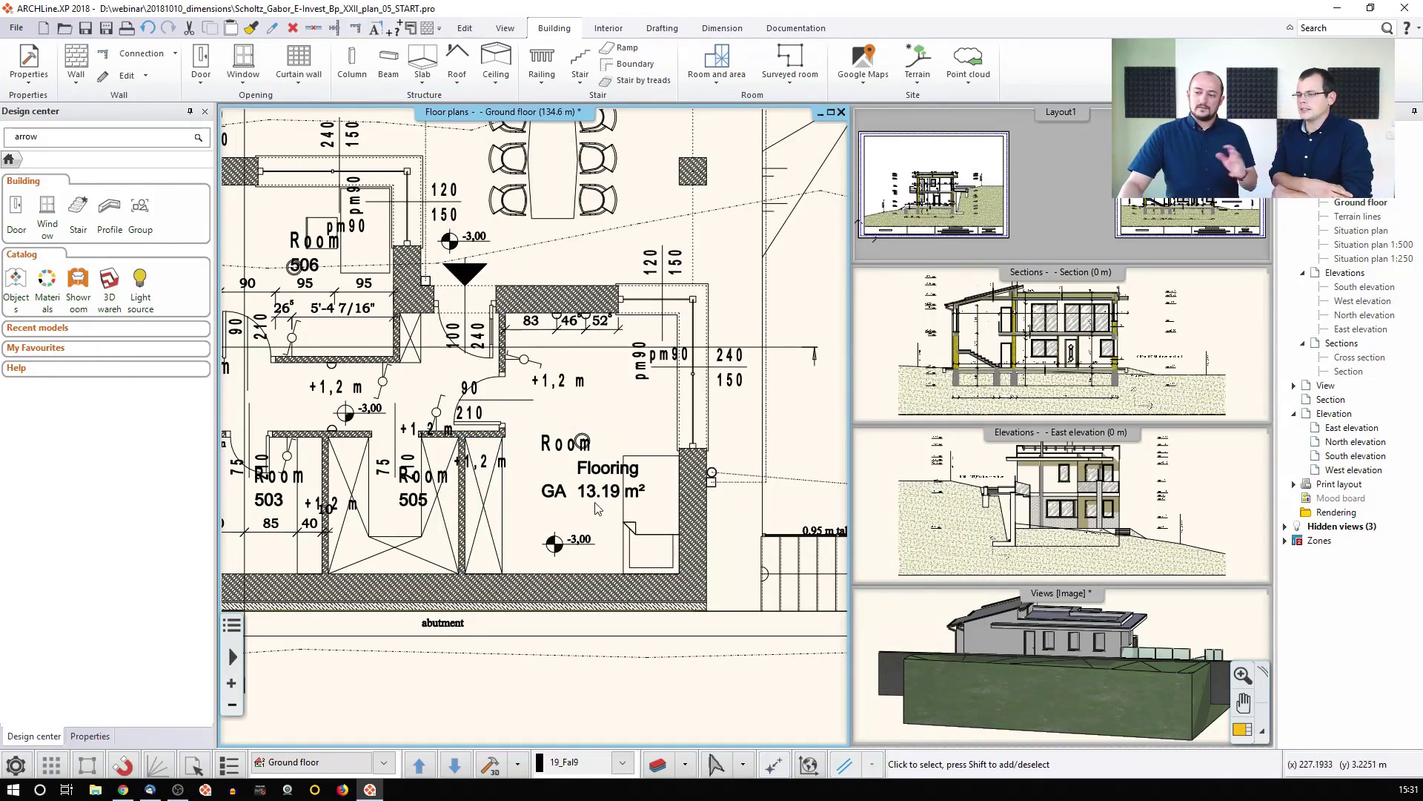
{"action": "left_click", "coordinate": [614, 501]}
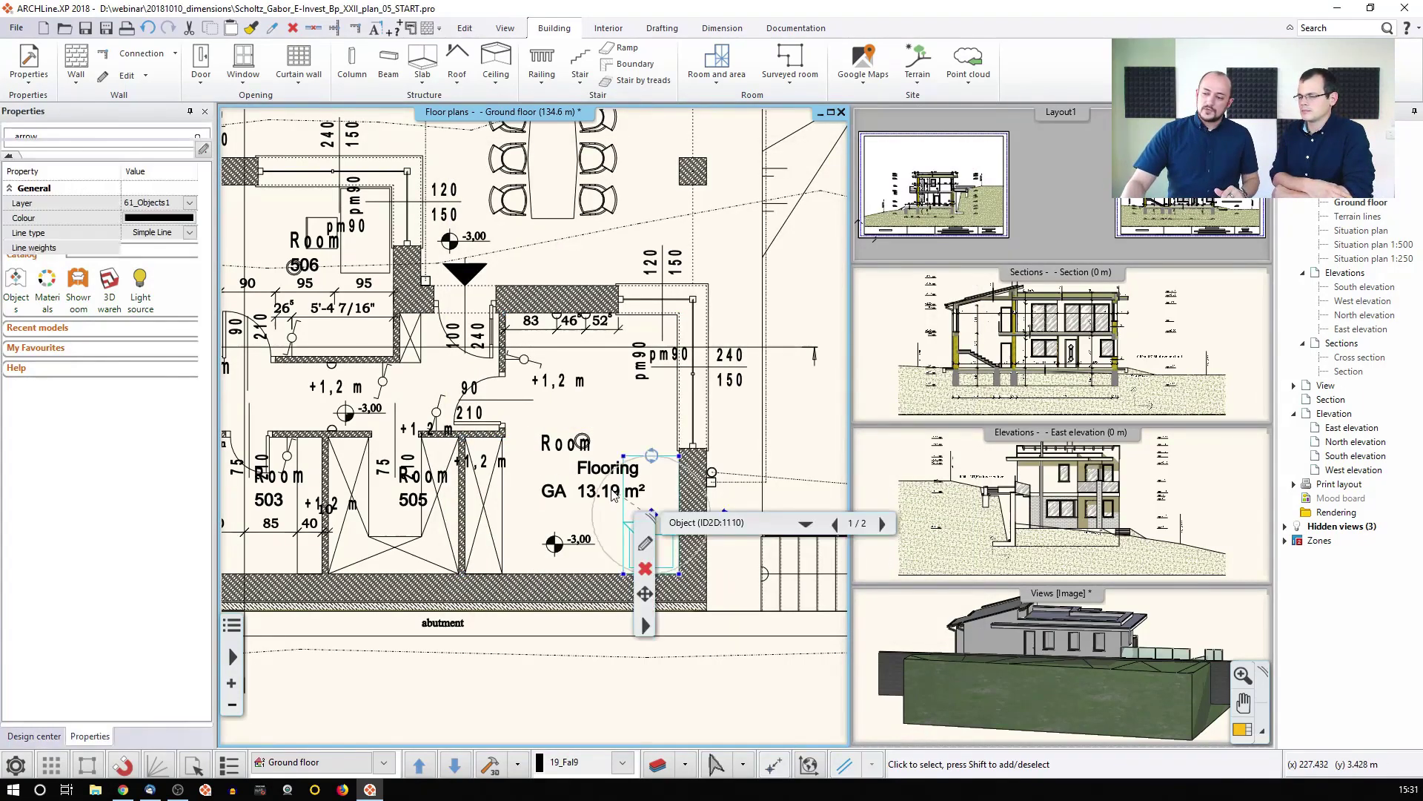
Reopen the room wizard and set the room name text style to Times 500, redrawing the preview.
{"action": "left_click", "coordinate": [625, 527]}
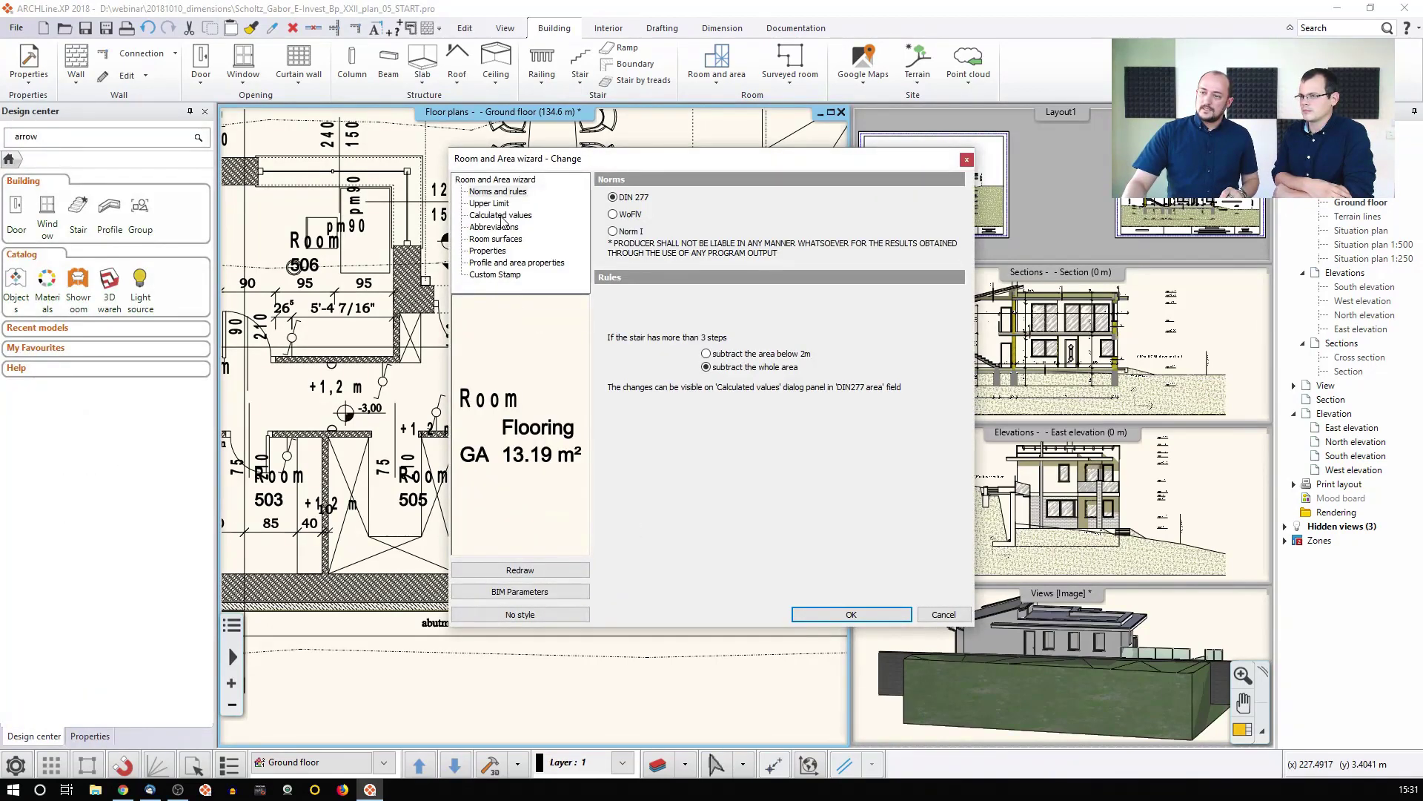
{"action": "left_click", "coordinate": [501, 215]}
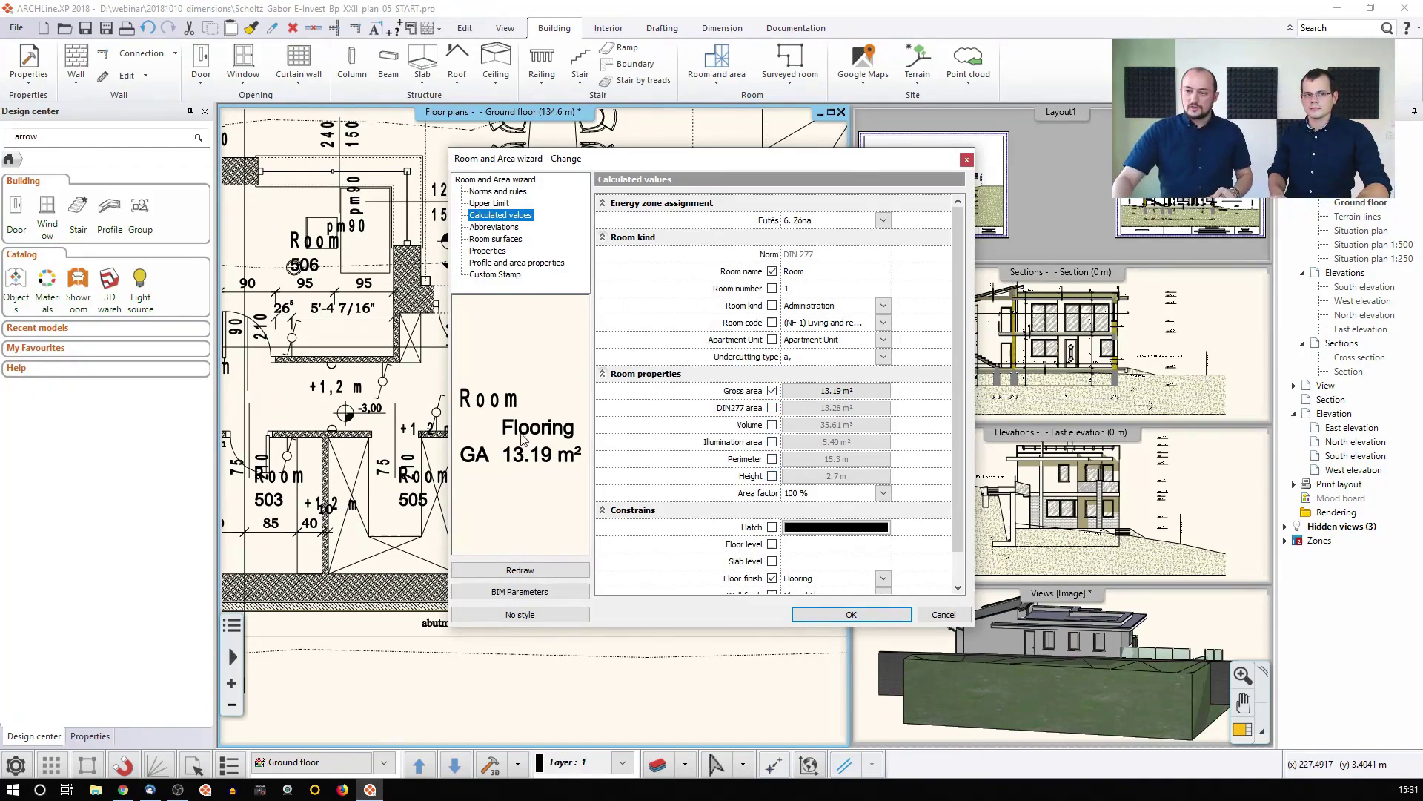
{"action": "left_click", "coordinate": [488, 251]}
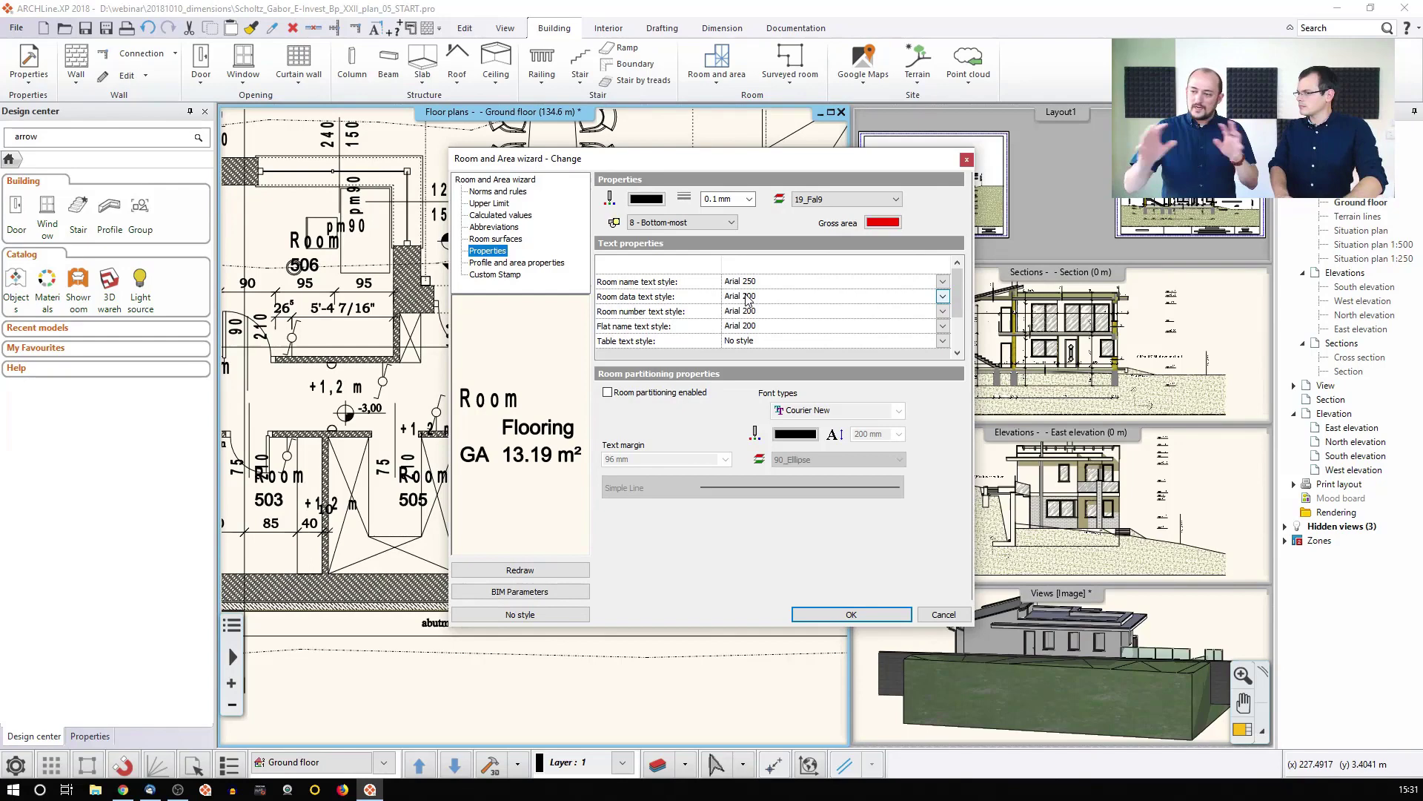
{"action": "left_click", "coordinate": [942, 282]}
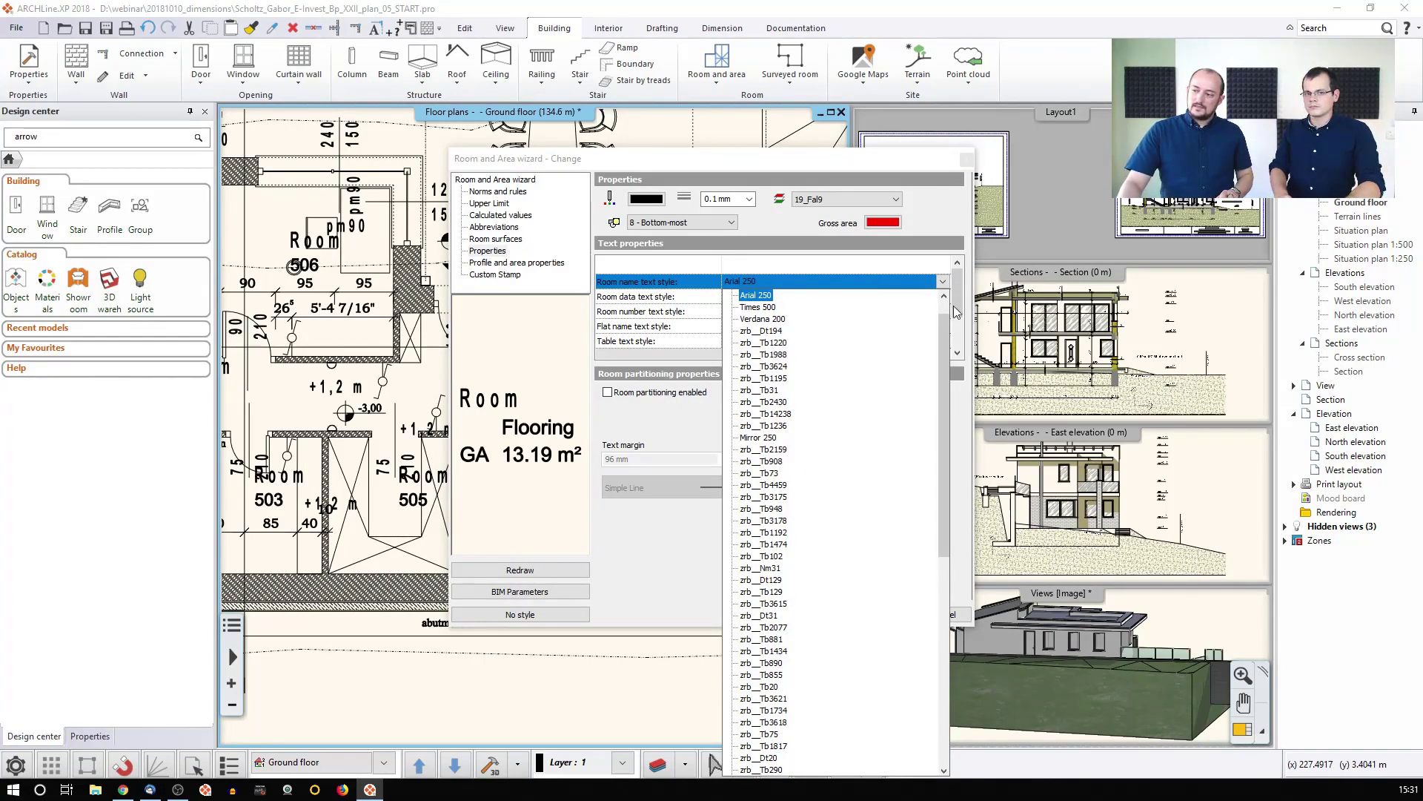
{"action": "left_click", "coordinate": [944, 283]}
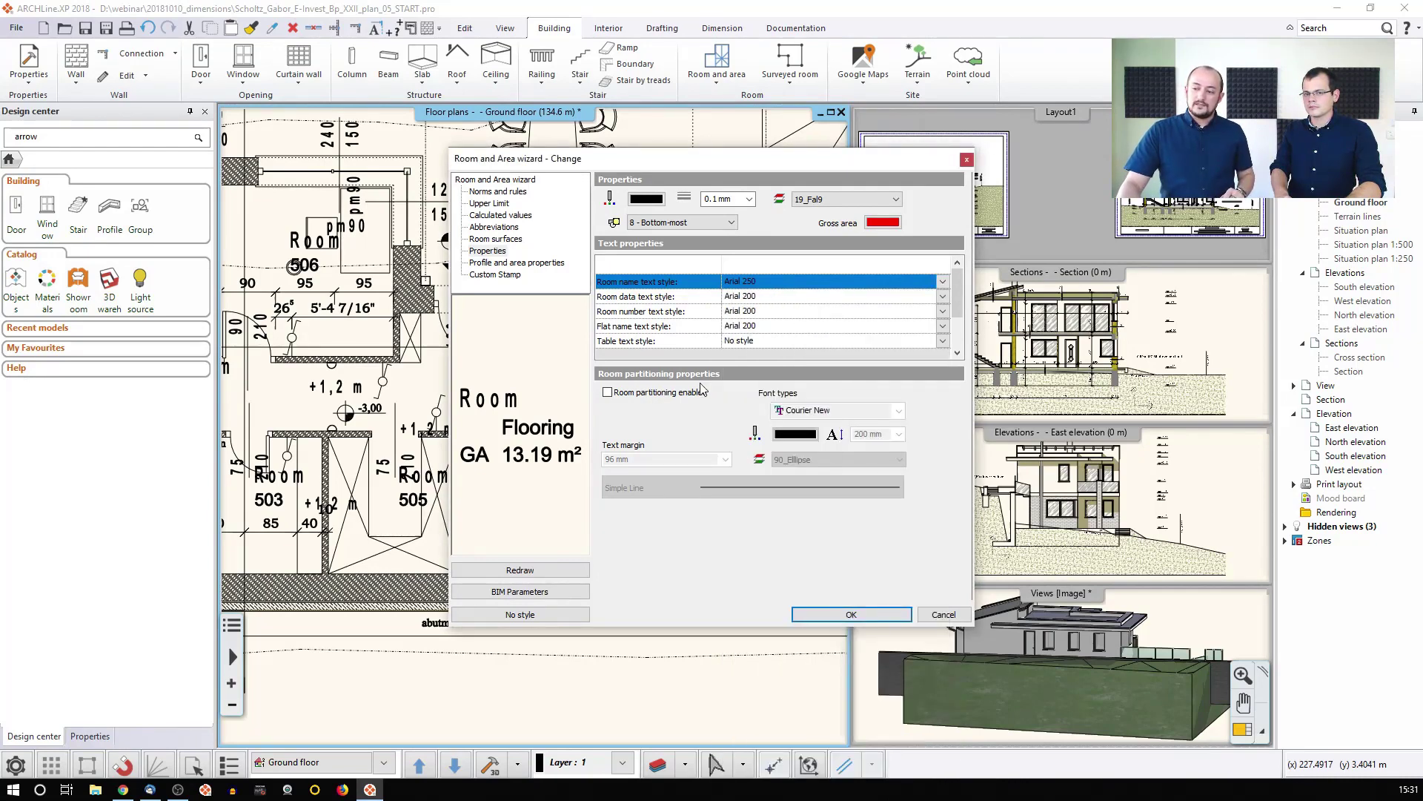
{"action": "left_click", "coordinate": [942, 282]}
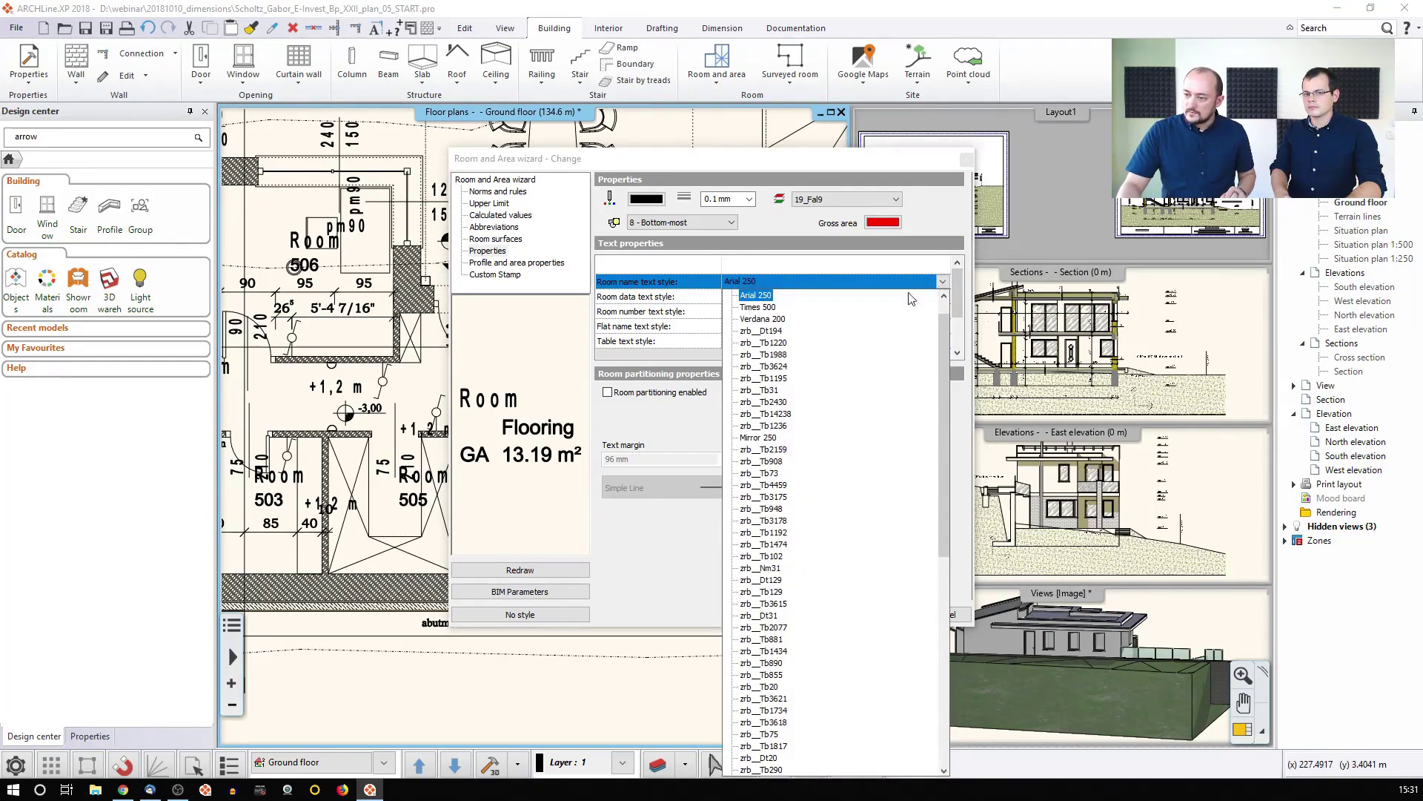
{"action": "left_click", "coordinate": [763, 307]}
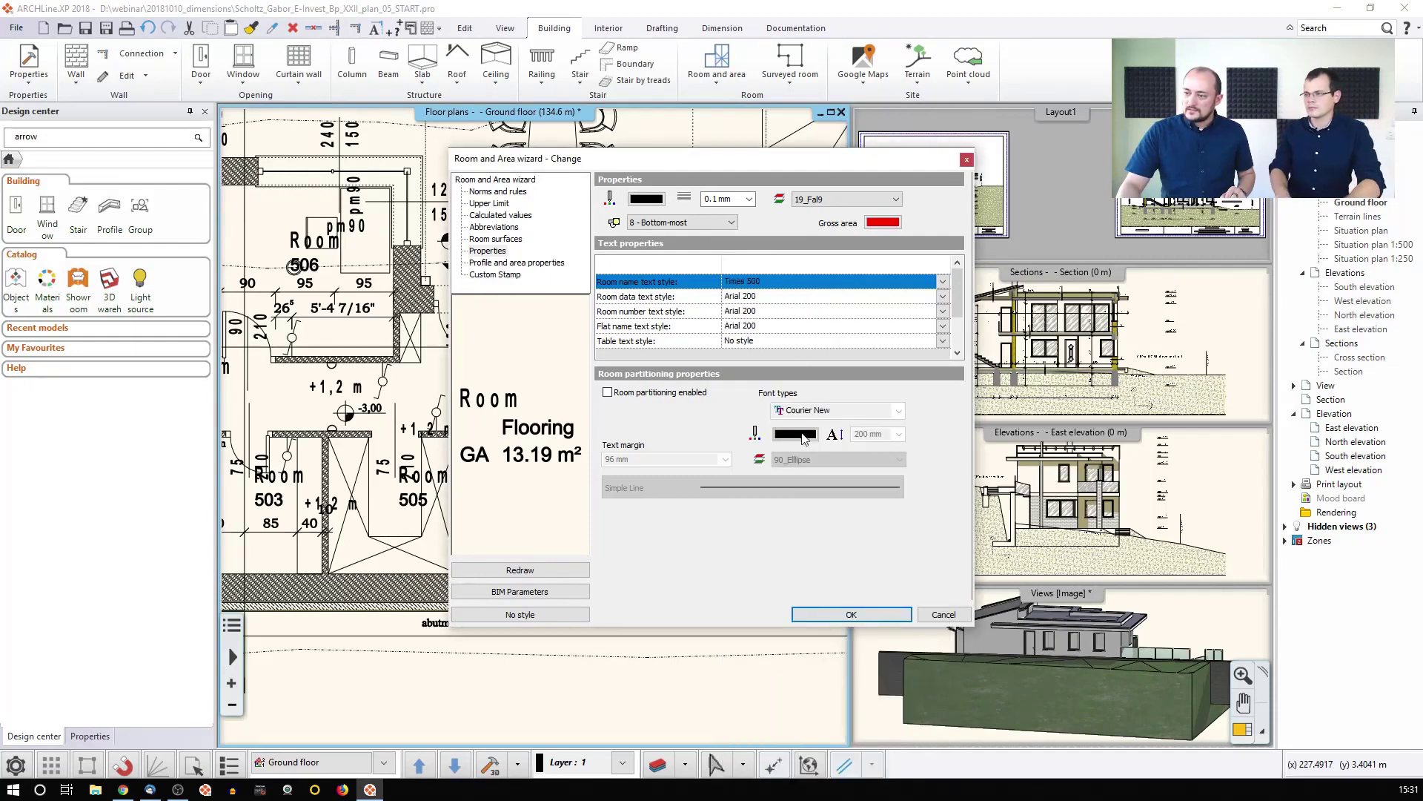
{"action": "left_click", "coordinate": [522, 572]}
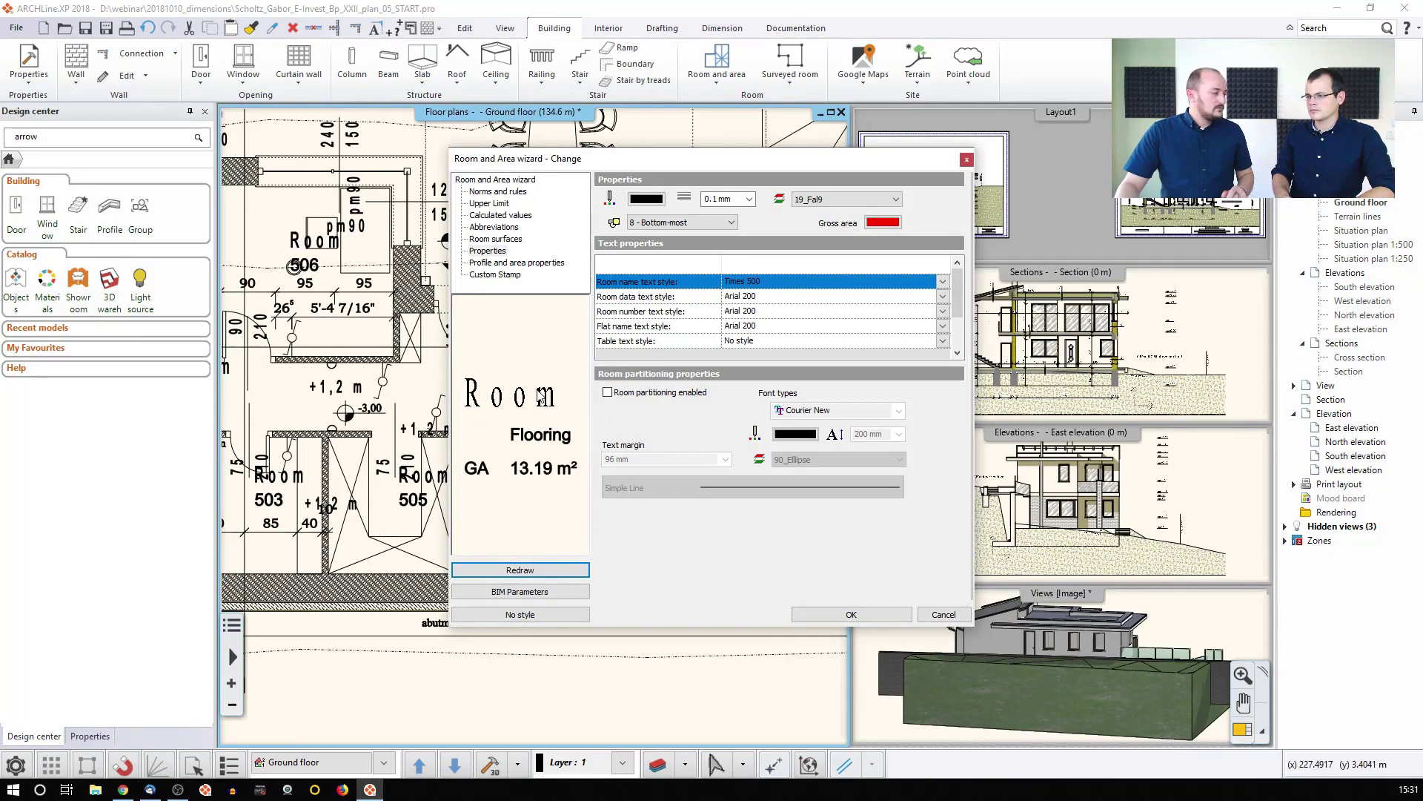
Switch the room name text style to Arial 200 and redraw the preview.
{"action": "left_click", "coordinate": [943, 285]}
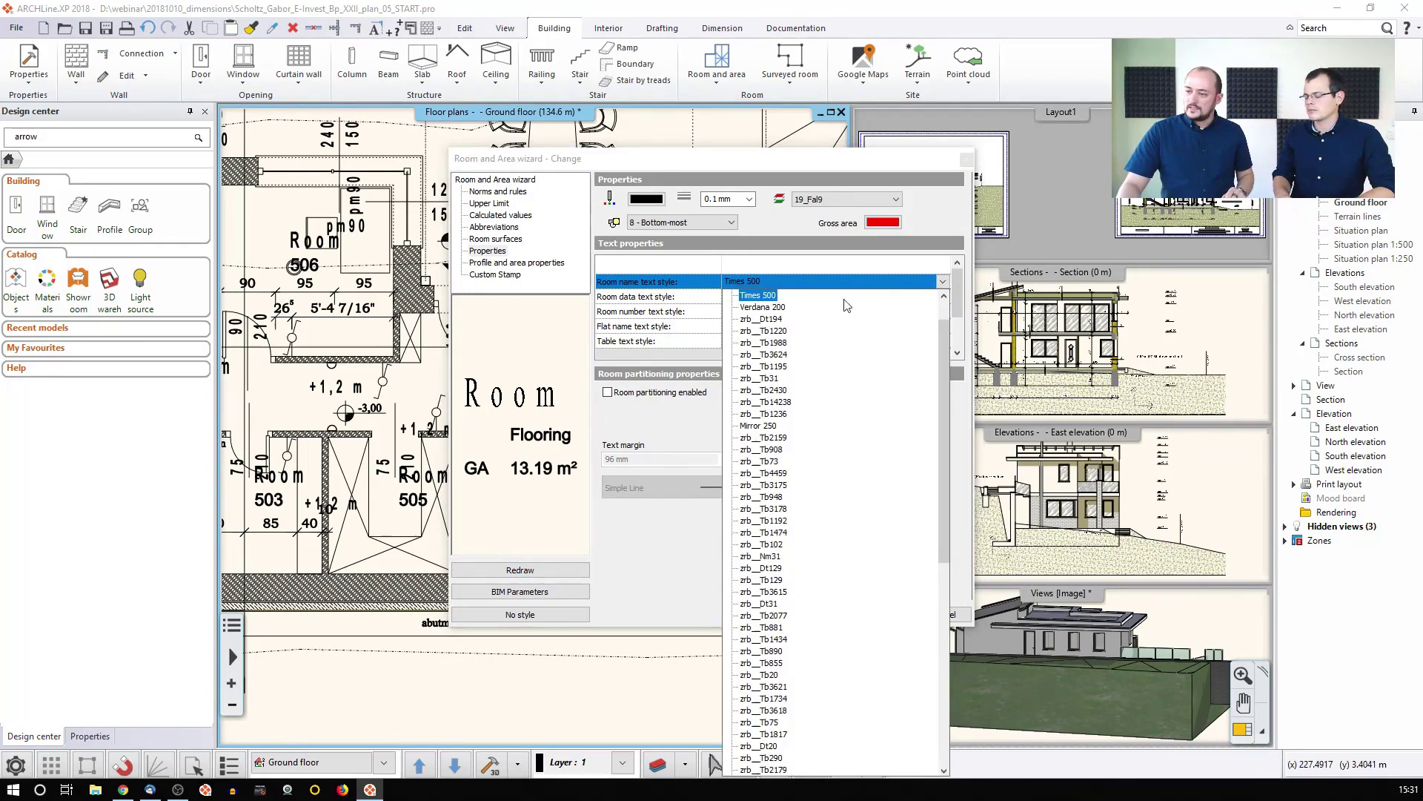
{"action": "scroll", "coordinate": [828, 514], "scroll_direction": "down", "scroll_amount": 3}
{"action": "scroll", "coordinate": [828, 514], "scroll_direction": "down", "scroll_amount": 6}
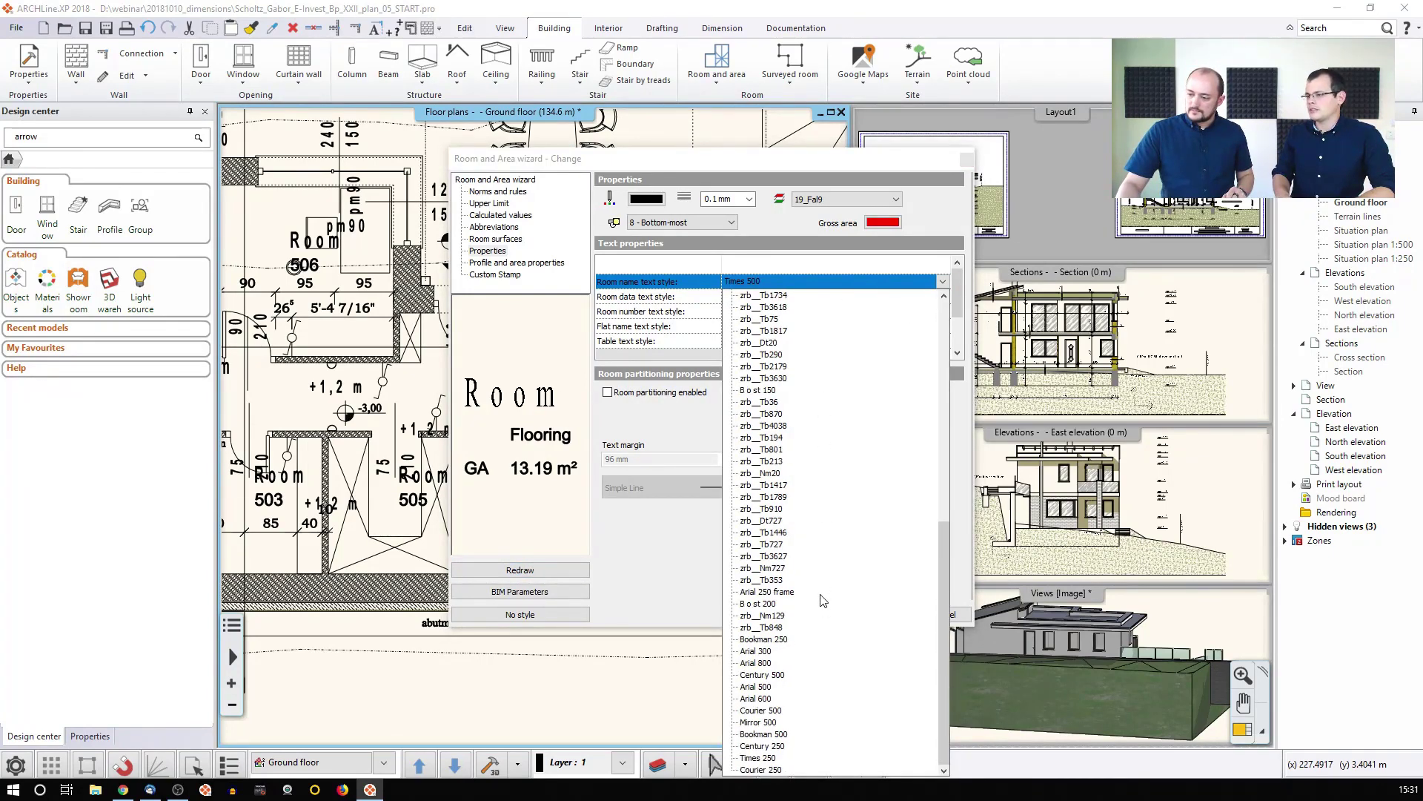
{"action": "left_click", "coordinate": [764, 652]}
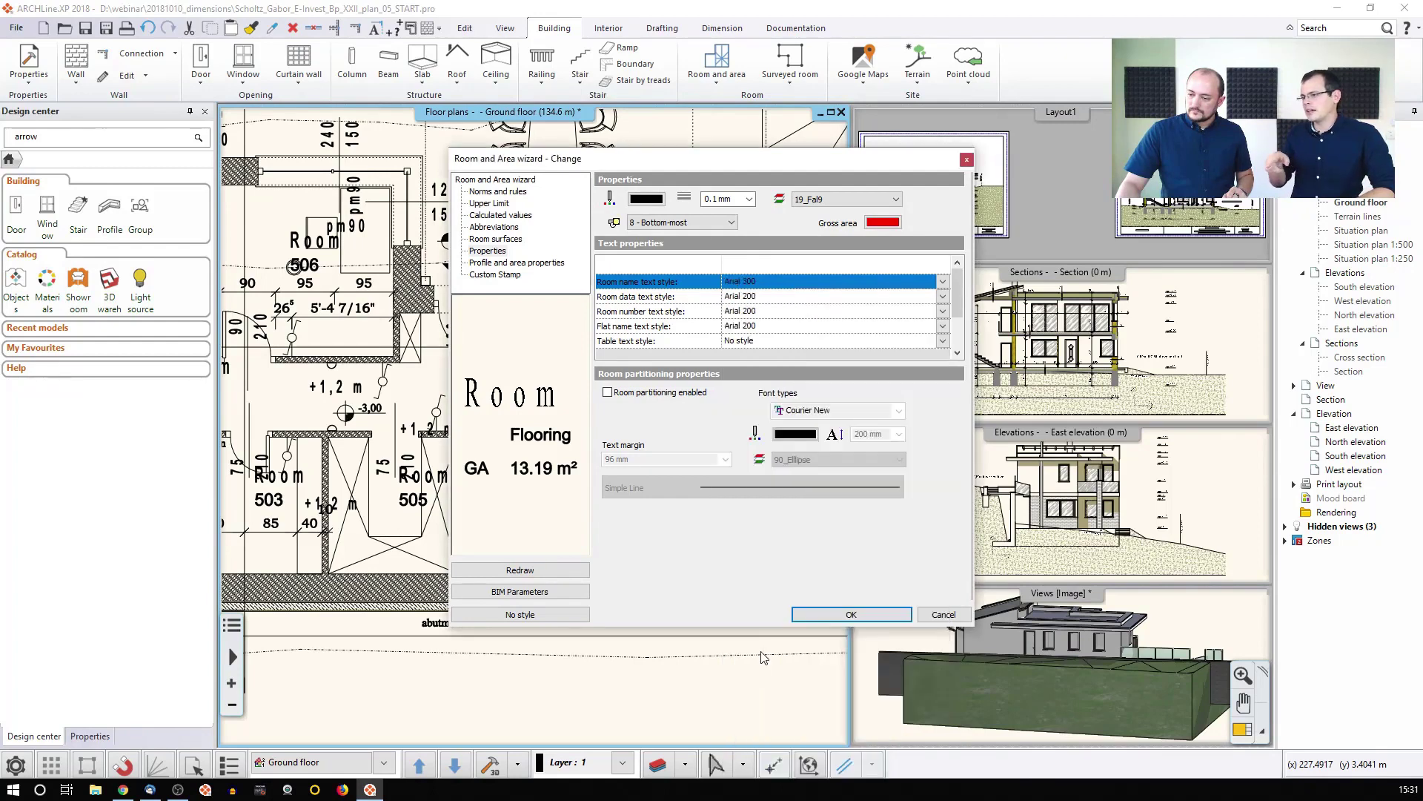
{"action": "left_click", "coordinate": [528, 570]}
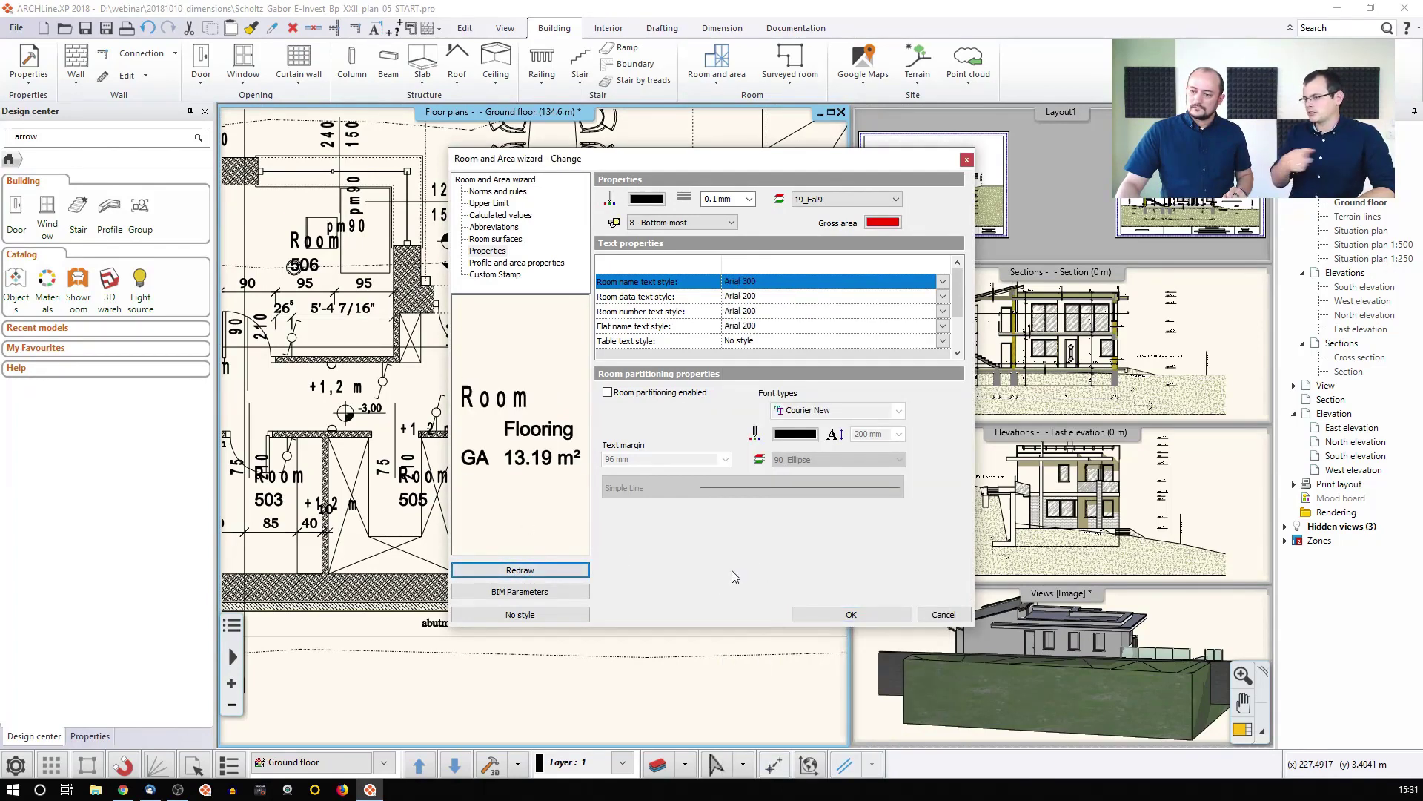
{"action": "left_click", "coordinate": [887, 621]}
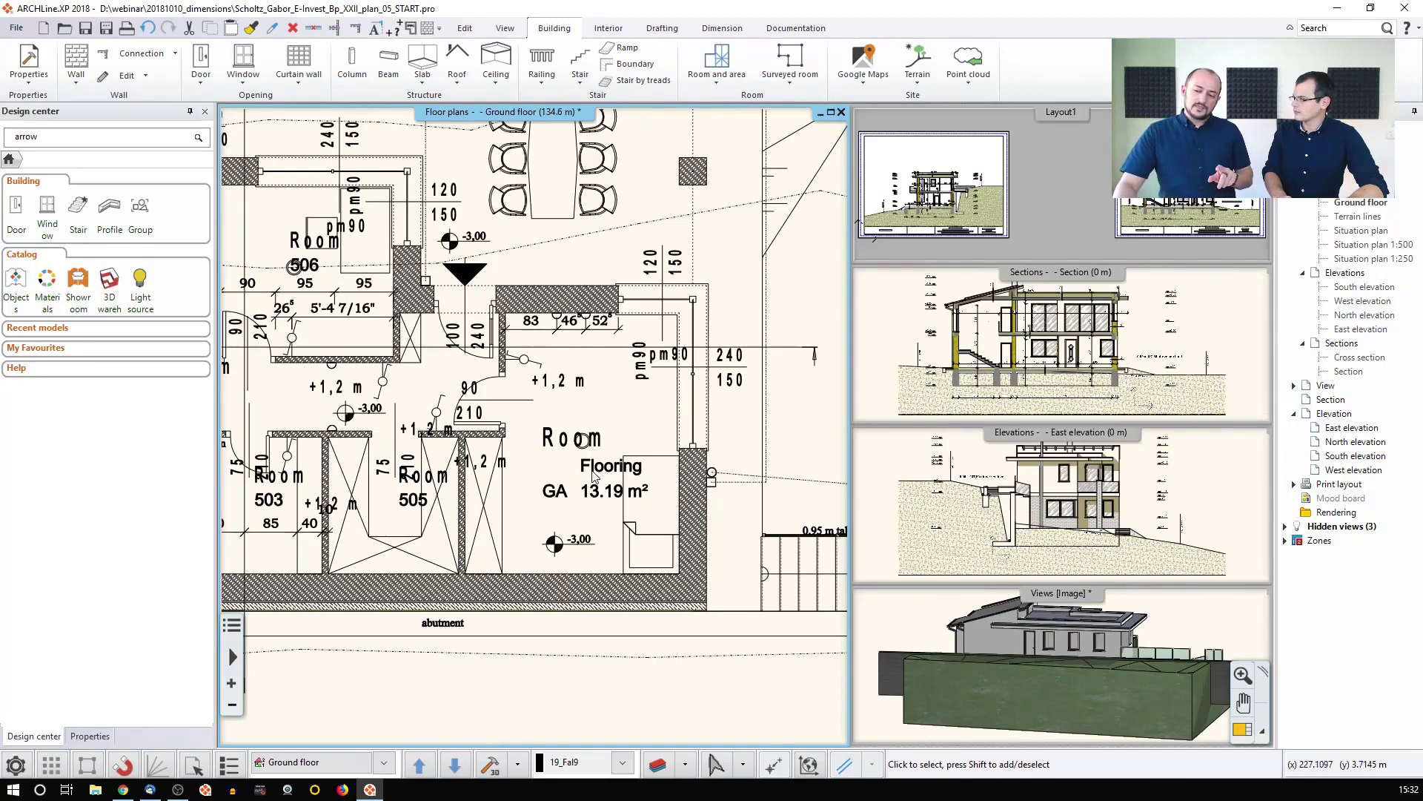
{"action": "left_click", "coordinate": [594, 475]}
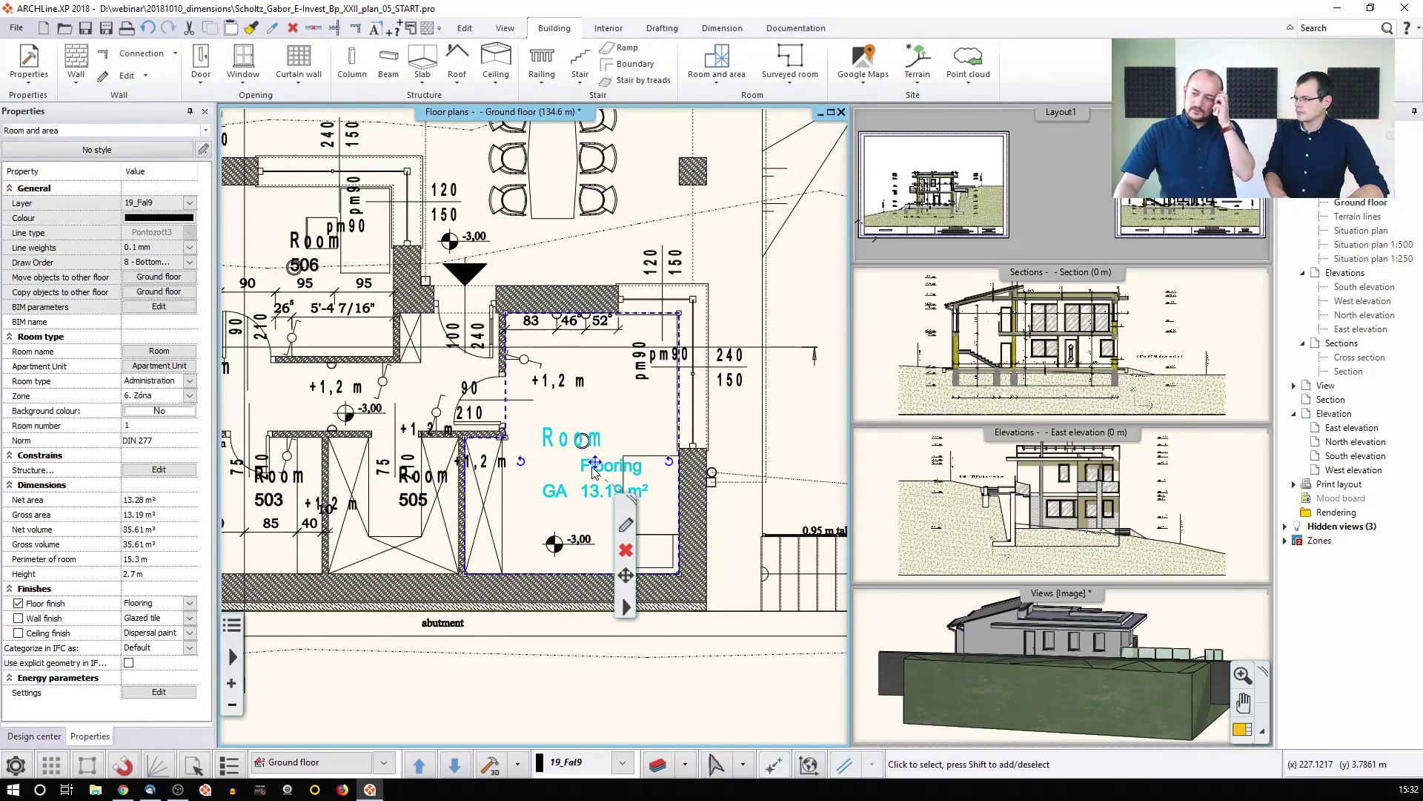
{"action": "left_click", "coordinate": [718, 88]}
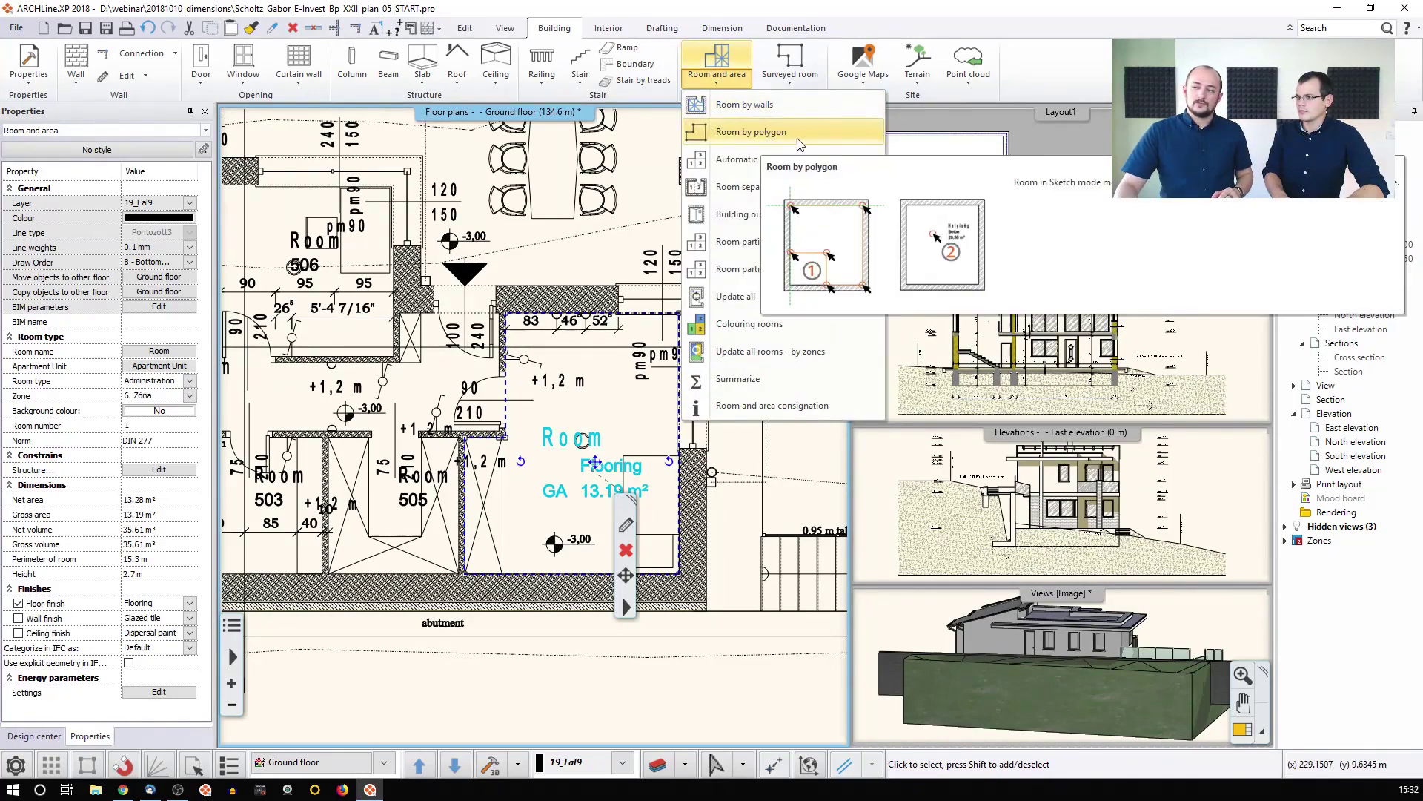
{"action": "scroll", "coordinate": [645, 406], "scroll_direction": "down", "scroll_amount": 5}
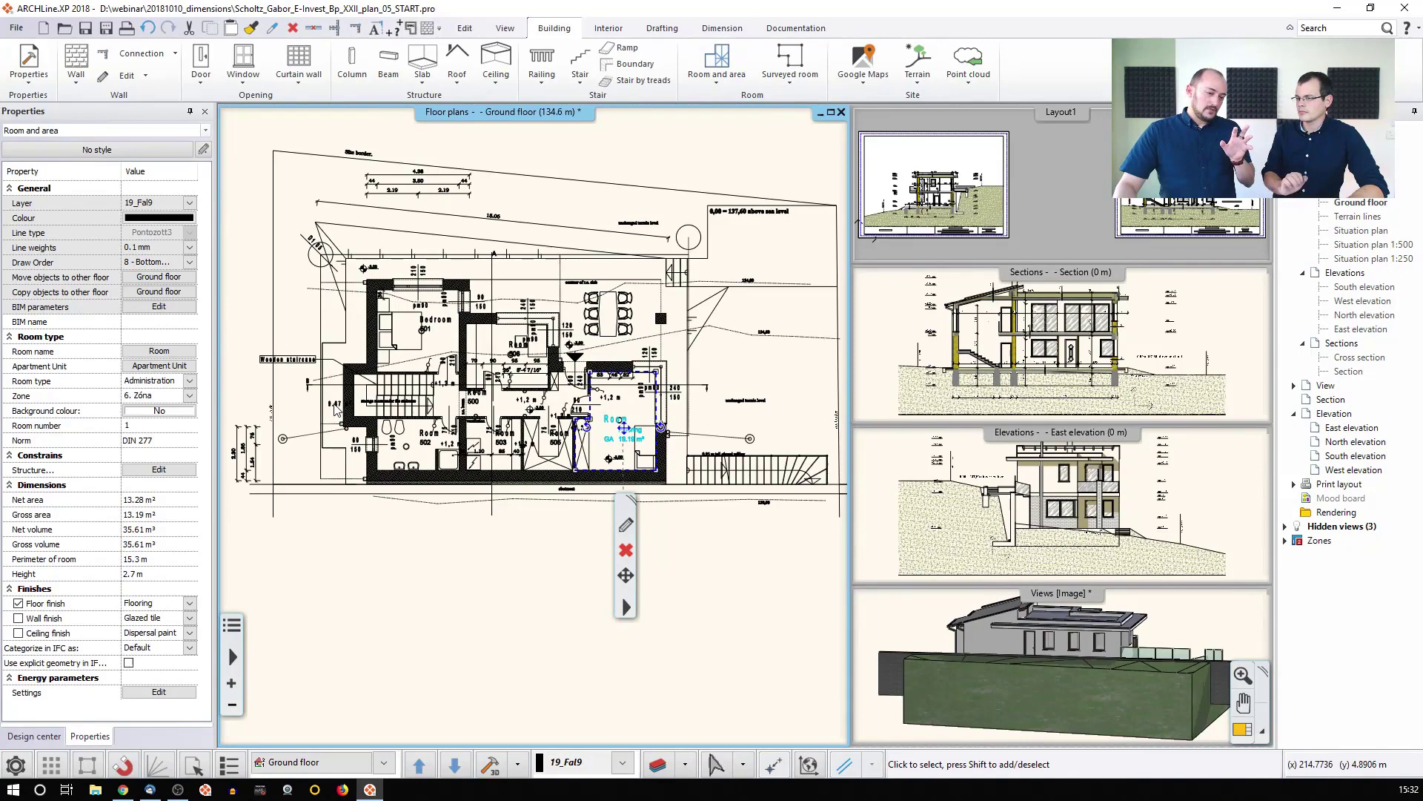
{"action": "middle_click_drag", "start_coordinate": [626, 387], "coordinate": [608, 367]}
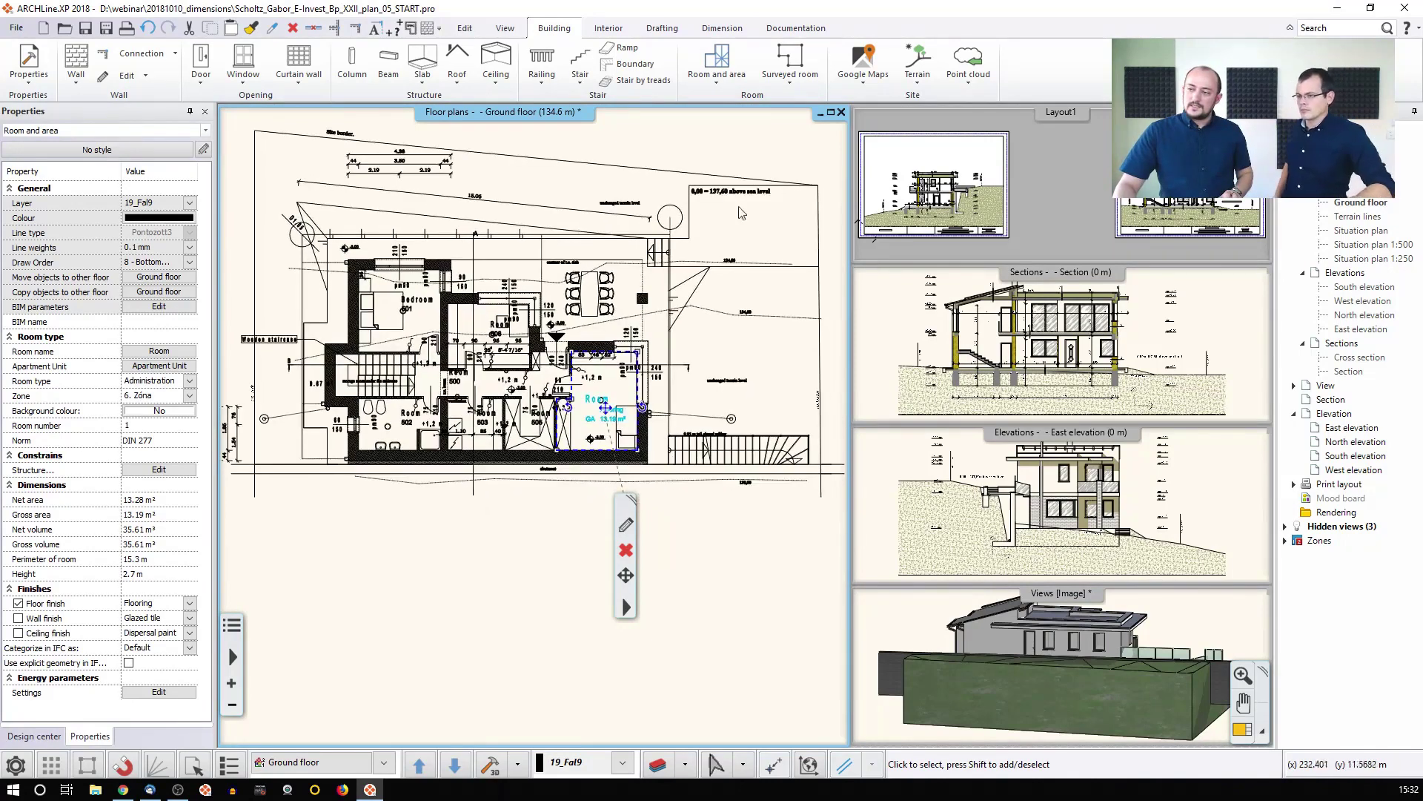
{"action": "left_click", "coordinate": [719, 83]}
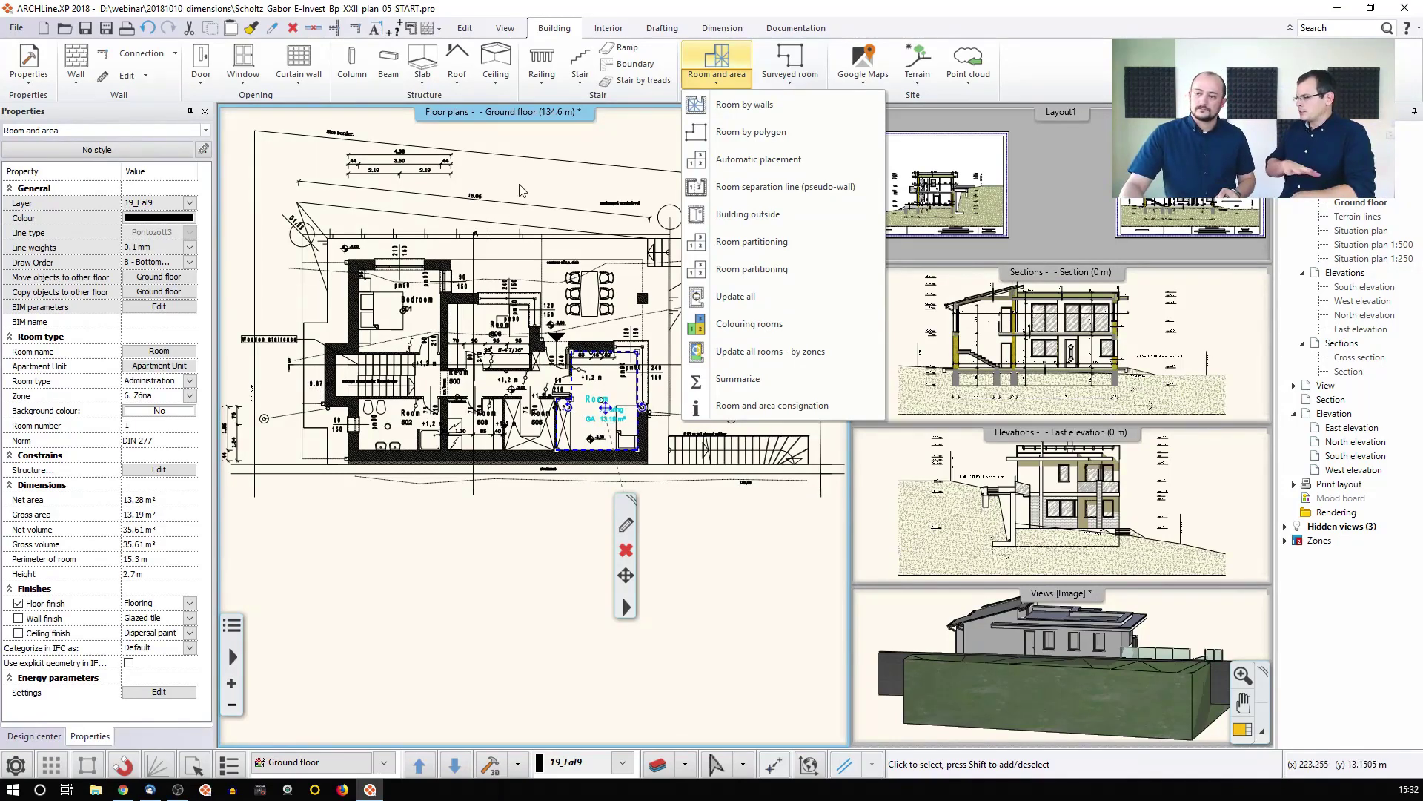
{"action": "key", "text": "Escape"}
{"action": "key", "text": "Escape"}
{"action": "middle_click", "coordinate": [549, 249]}
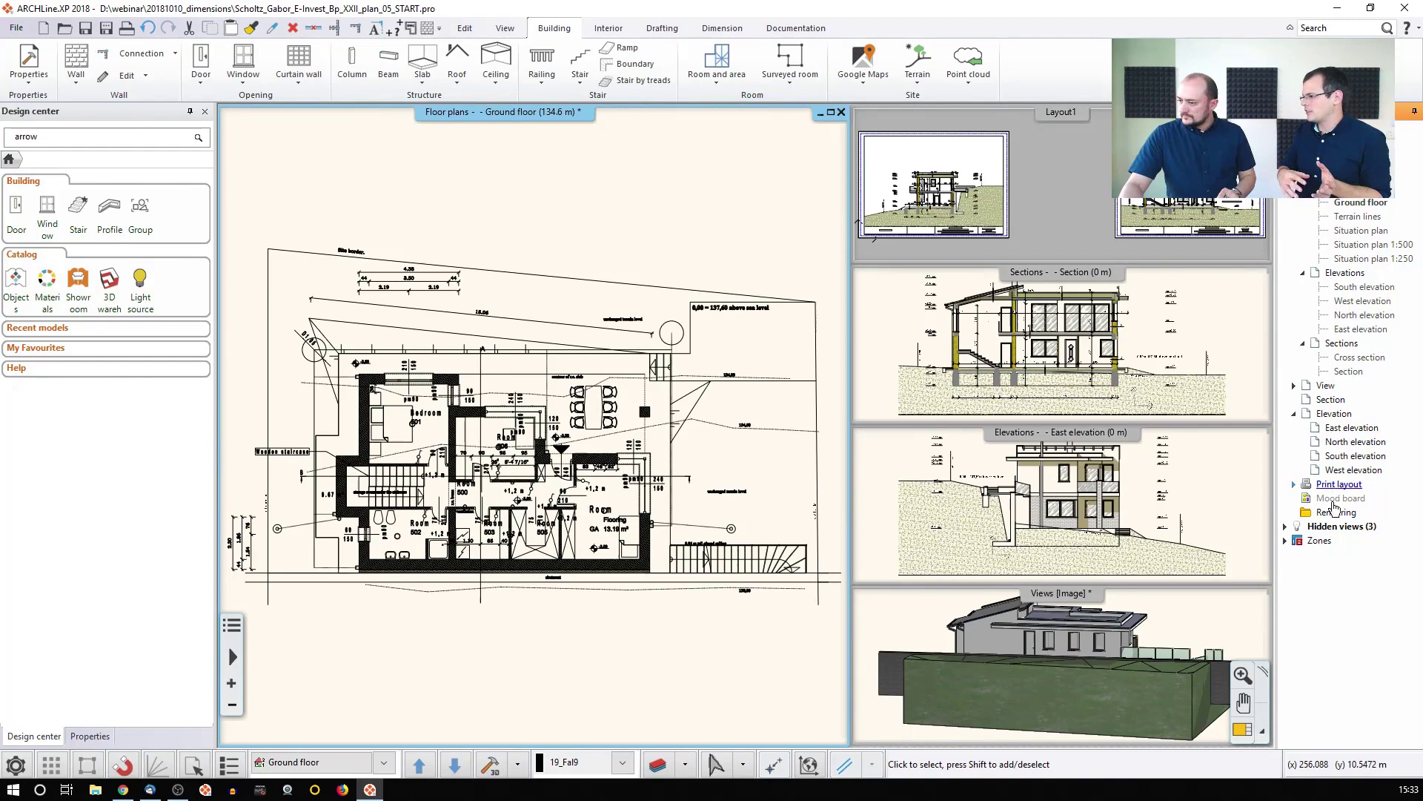
Open the Roof sample view from the Hidden views list.
{"action": "left_click", "coordinate": [1286, 526]}
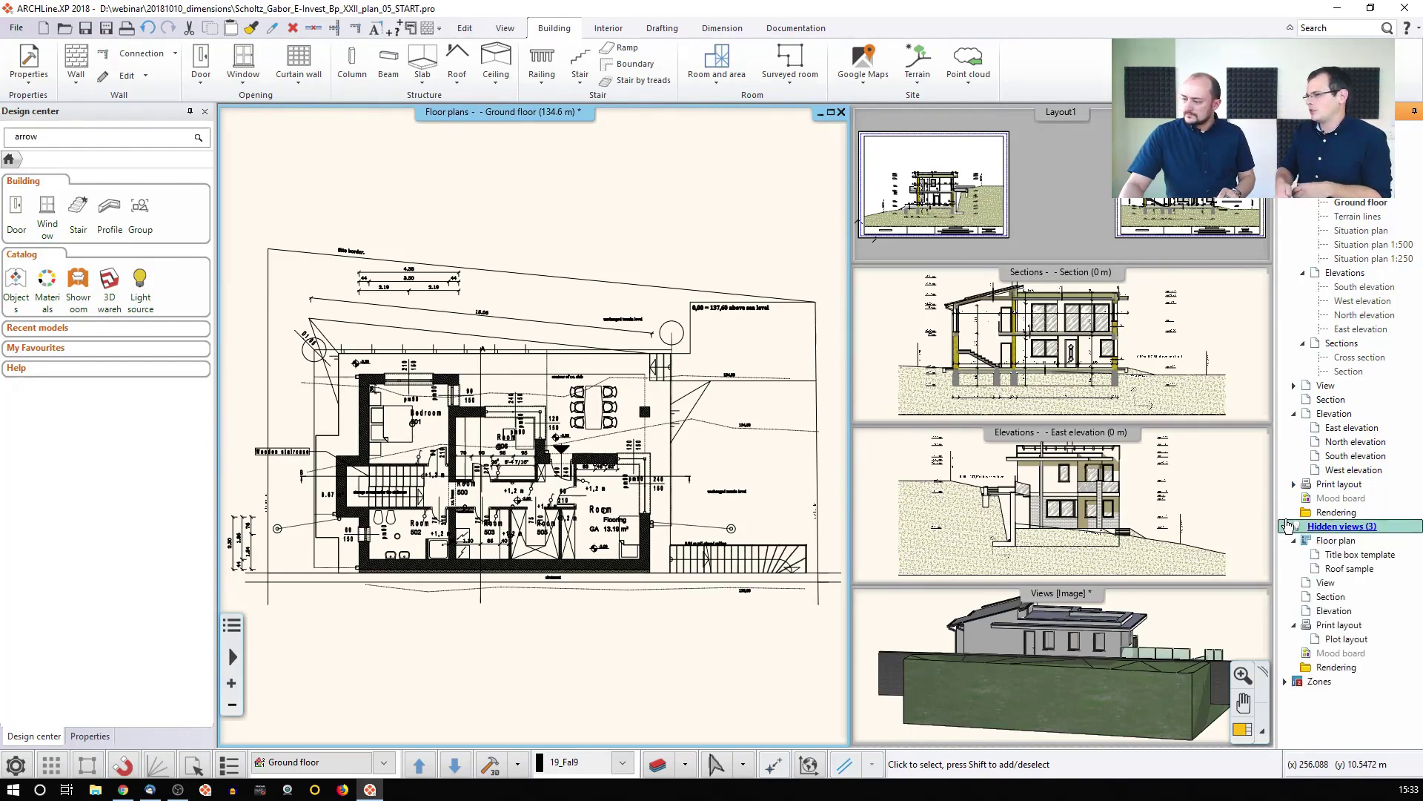
{"action": "double_click", "coordinate": [1349, 569]}
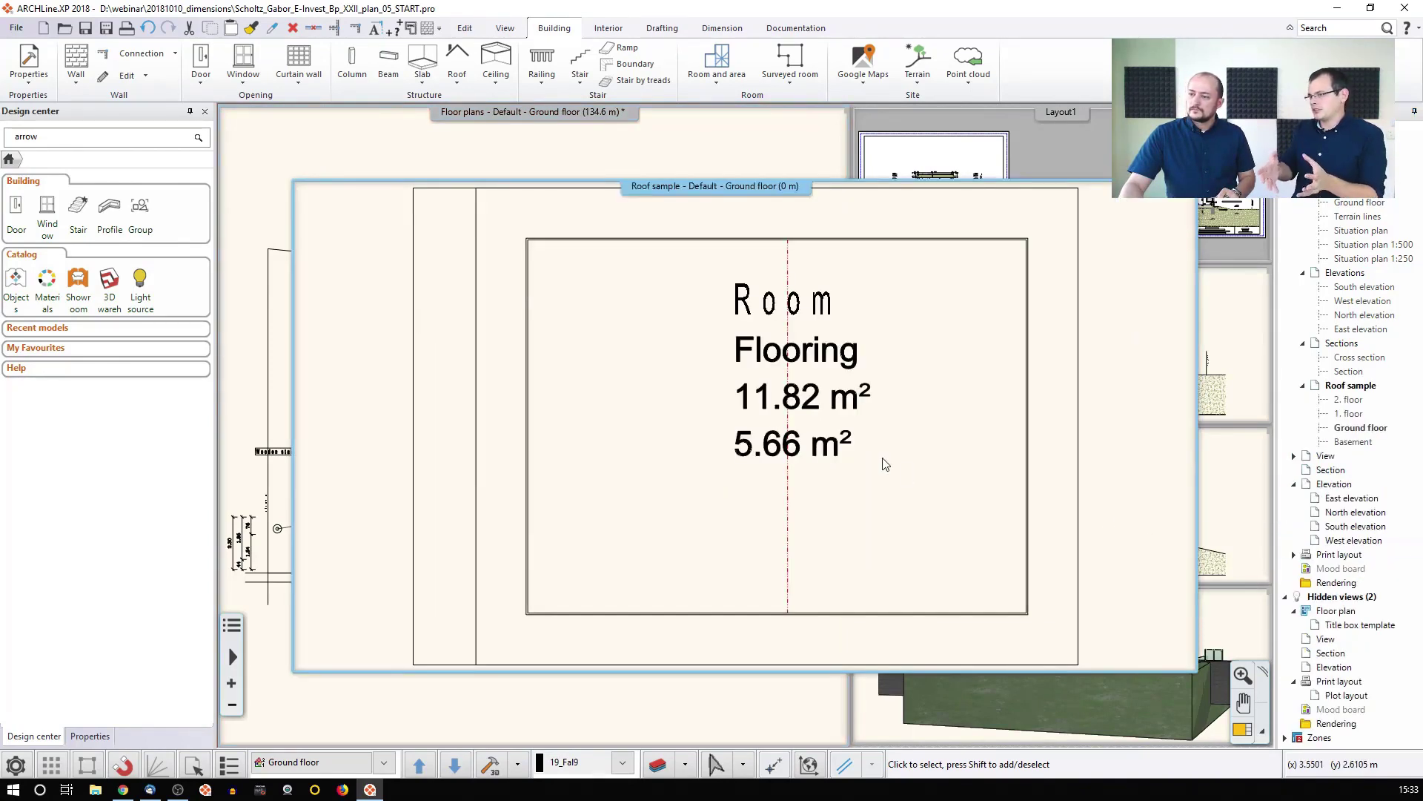
{"action": "scroll", "coordinate": [884, 465], "scroll_direction": "down", "scroll_amount": 3}
Window-select the room, then draw a 7.00 × 2.36 m rectangle over its upper part.
{"action": "left_click", "coordinate": [974, 566]}
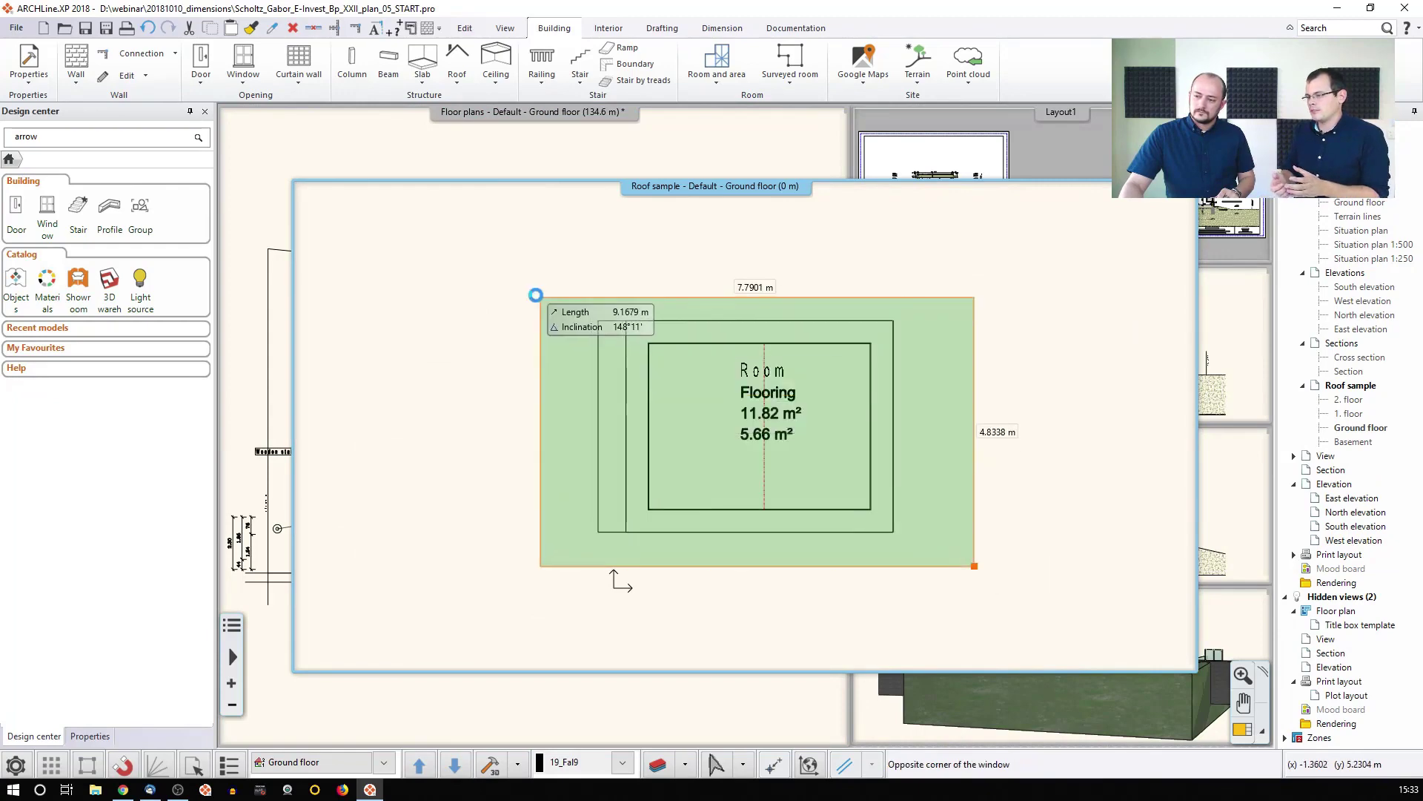
{"action": "left_click", "coordinate": [536, 295]}
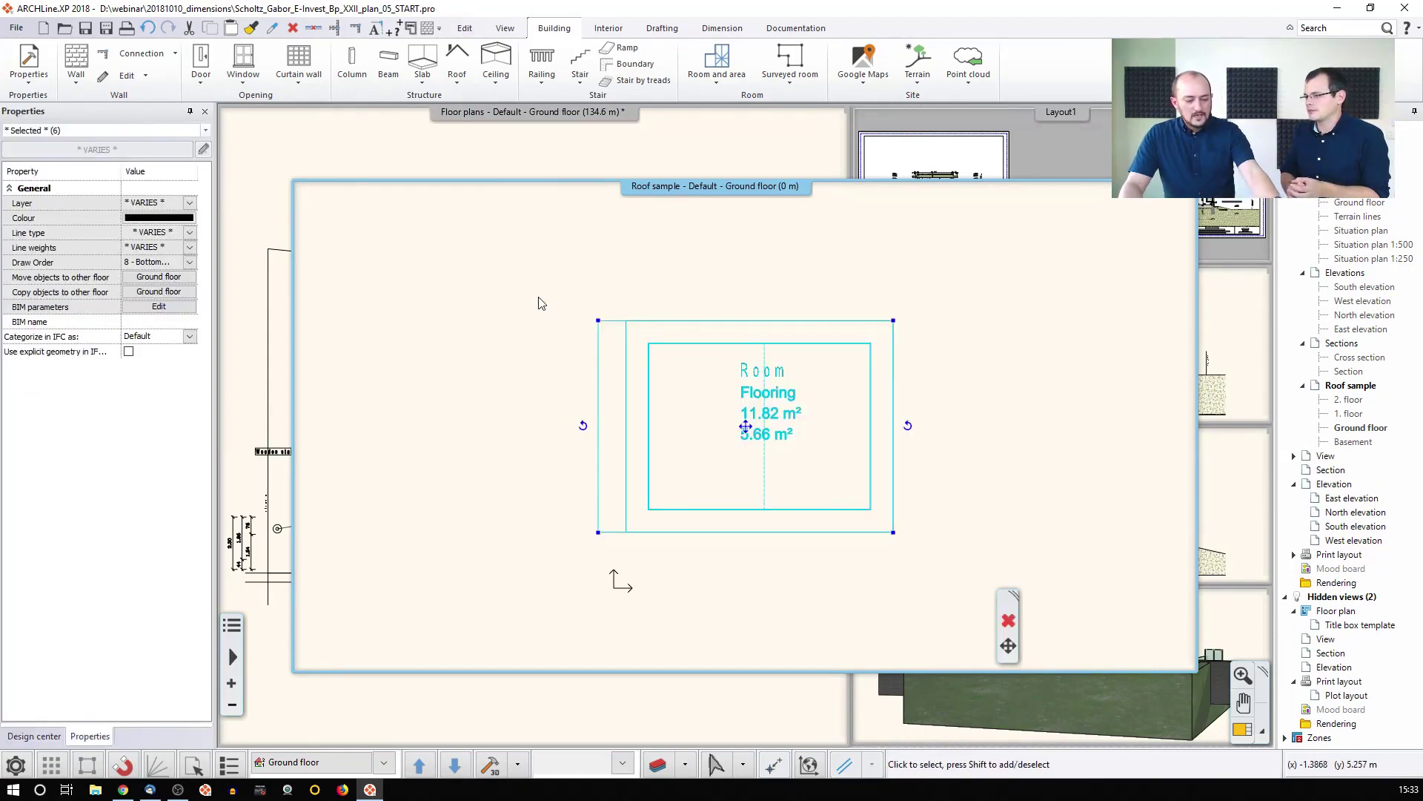
{"action": "key", "text": "r"}
{"action": "left_click", "coordinate": [539, 291]}
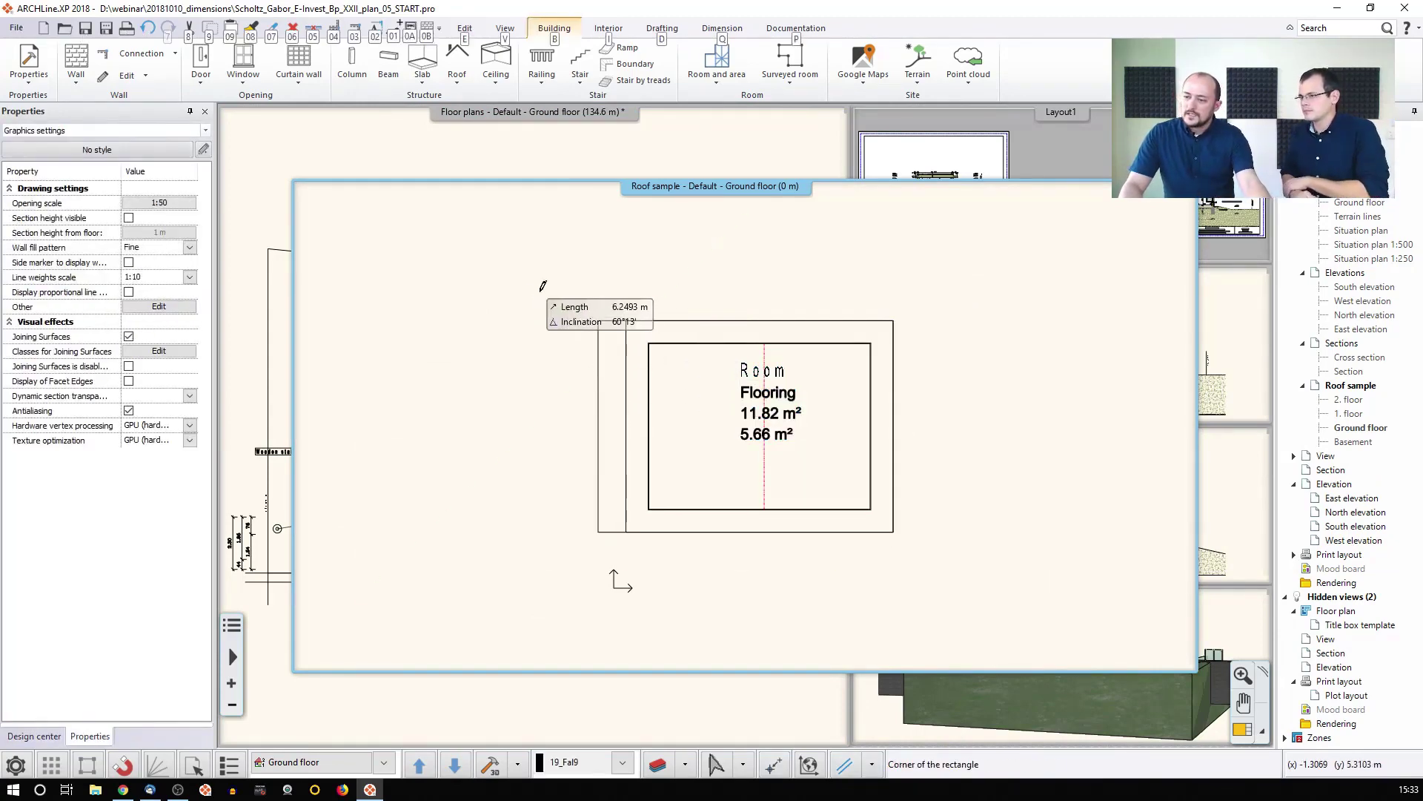
{"action": "left_click", "coordinate": [938, 424]}
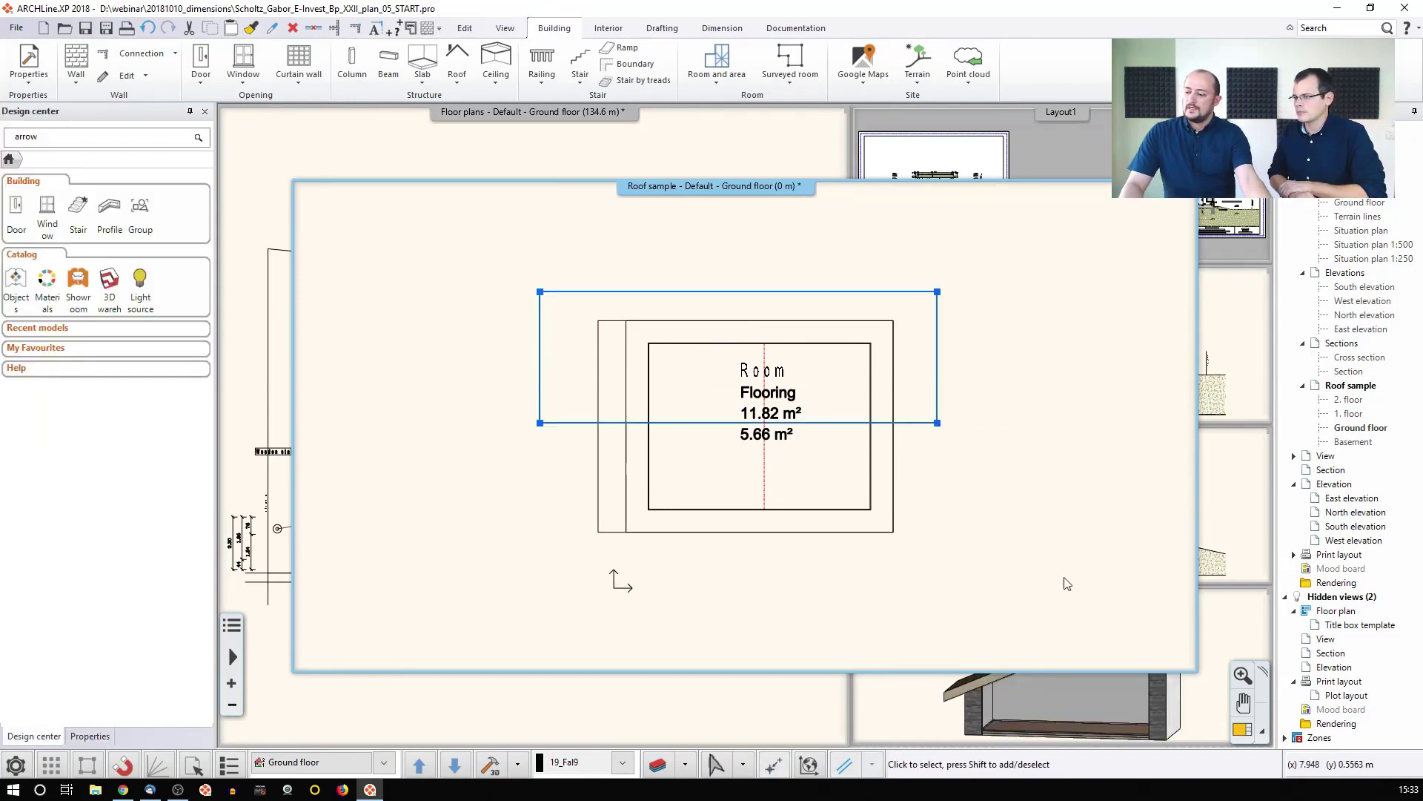
{"action": "left_click", "coordinate": [998, 711]}
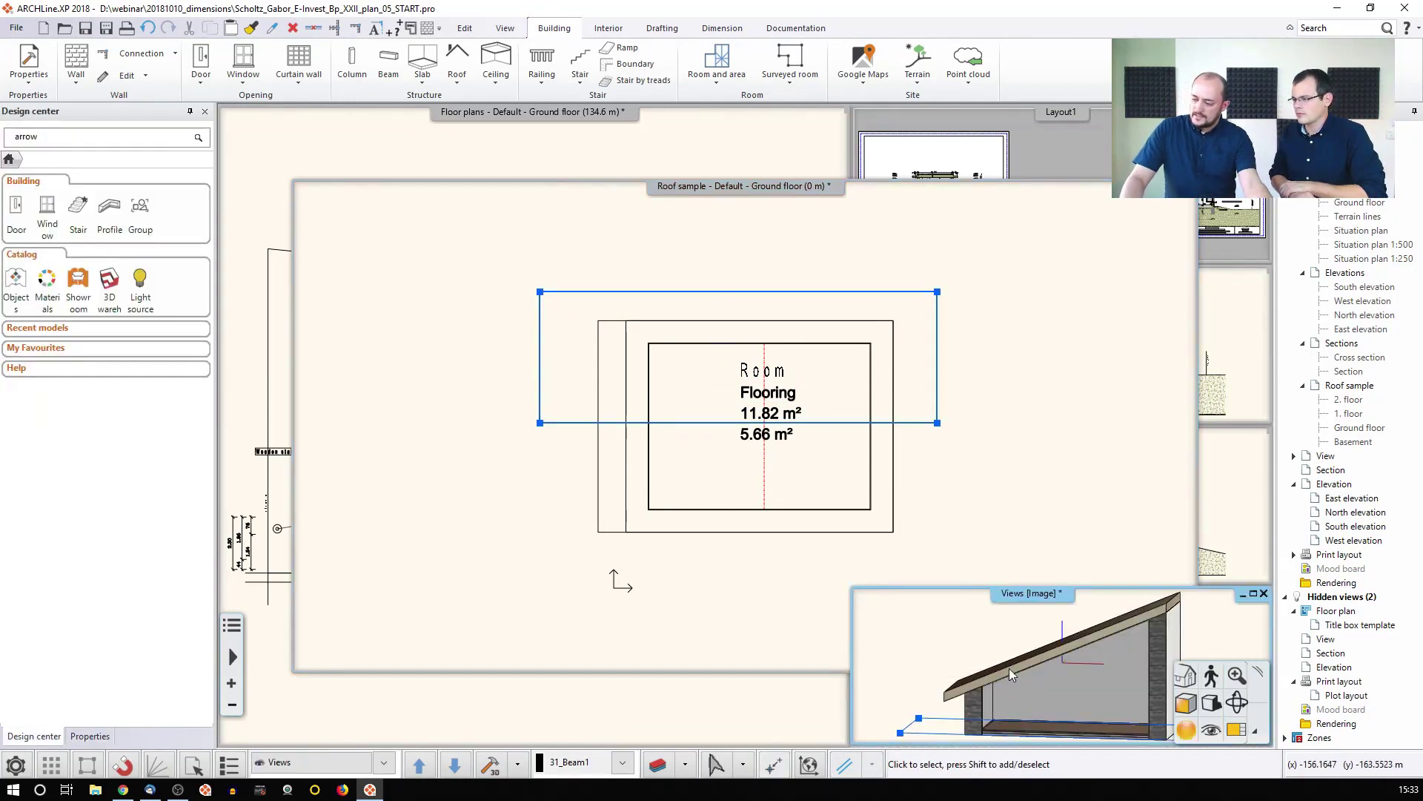
Orbit the Roof sample 3D model to show its sloping timber roof and stone end walls.
{"action": "middle_click_drag", "start_coordinate": [1009, 668], "coordinate": [1057, 660]}
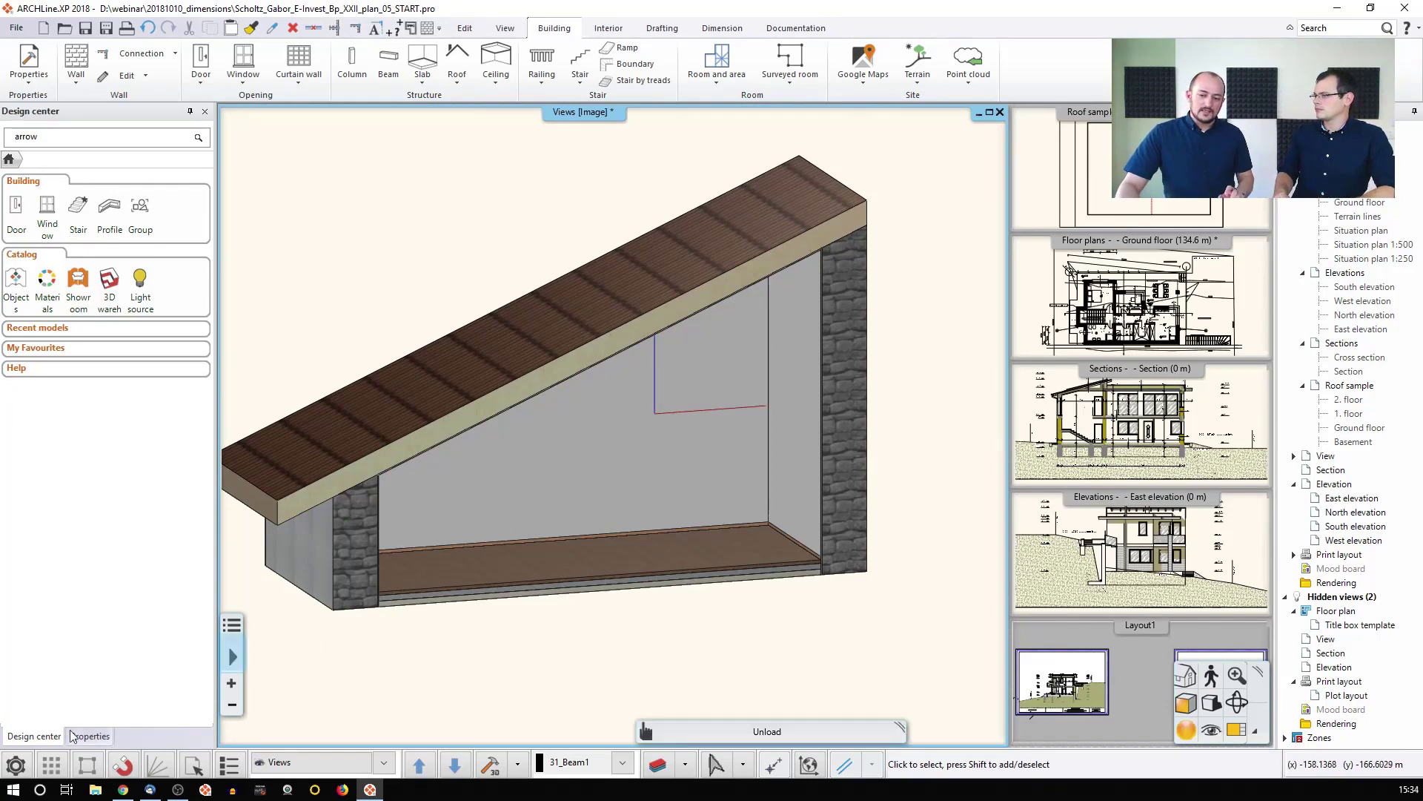
{"action": "left_click", "coordinate": [16, 764]}
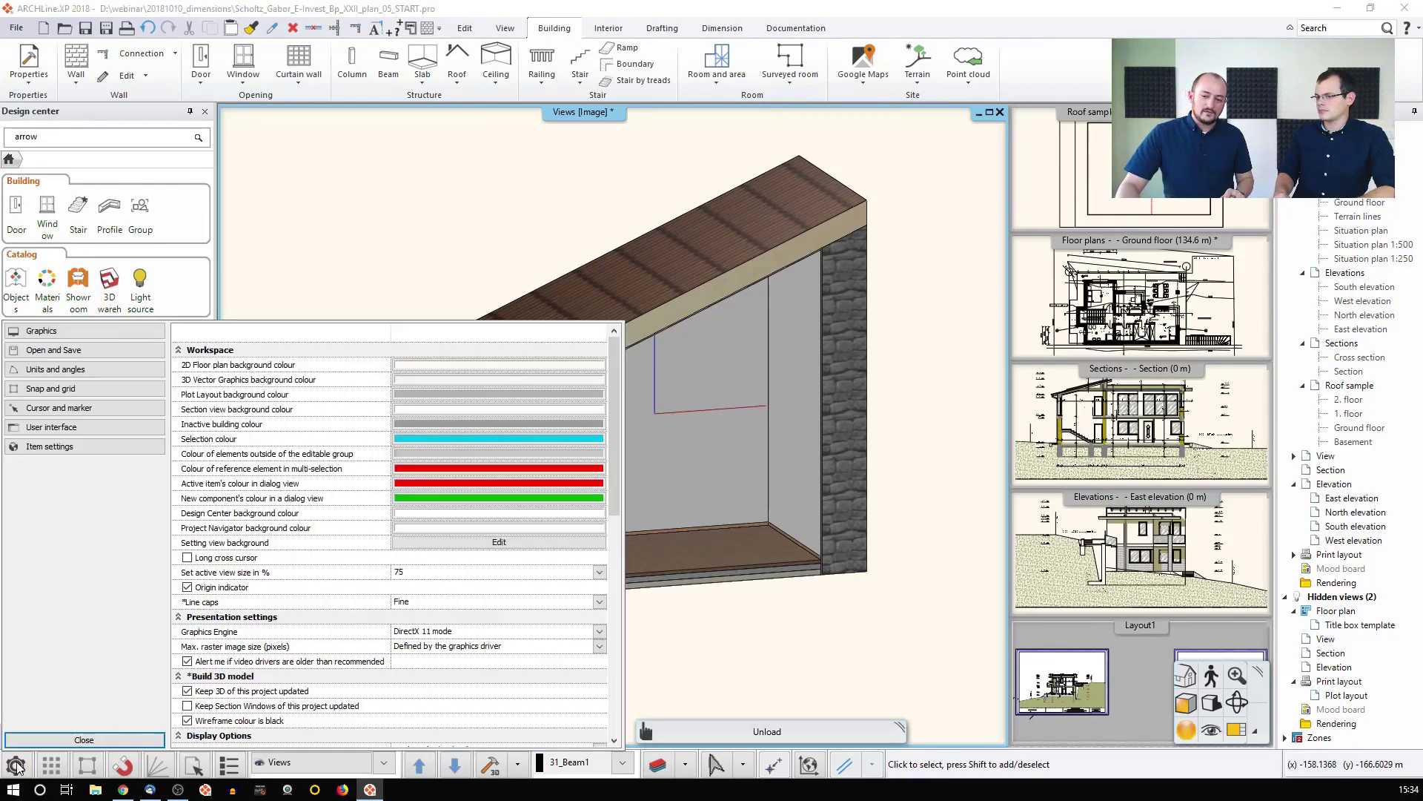
{"action": "left_click", "coordinate": [83, 449]}
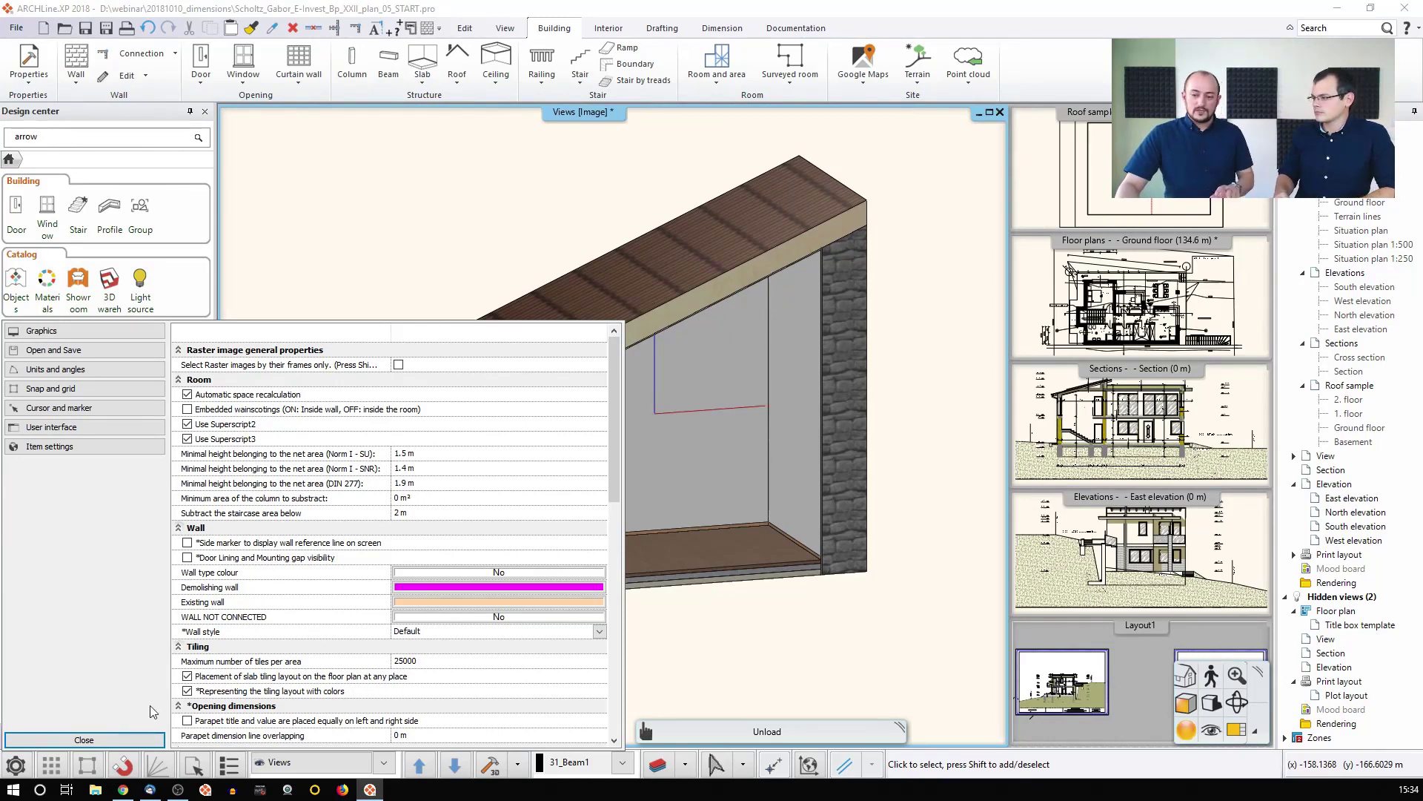
{"action": "left_click", "coordinate": [107, 737]}
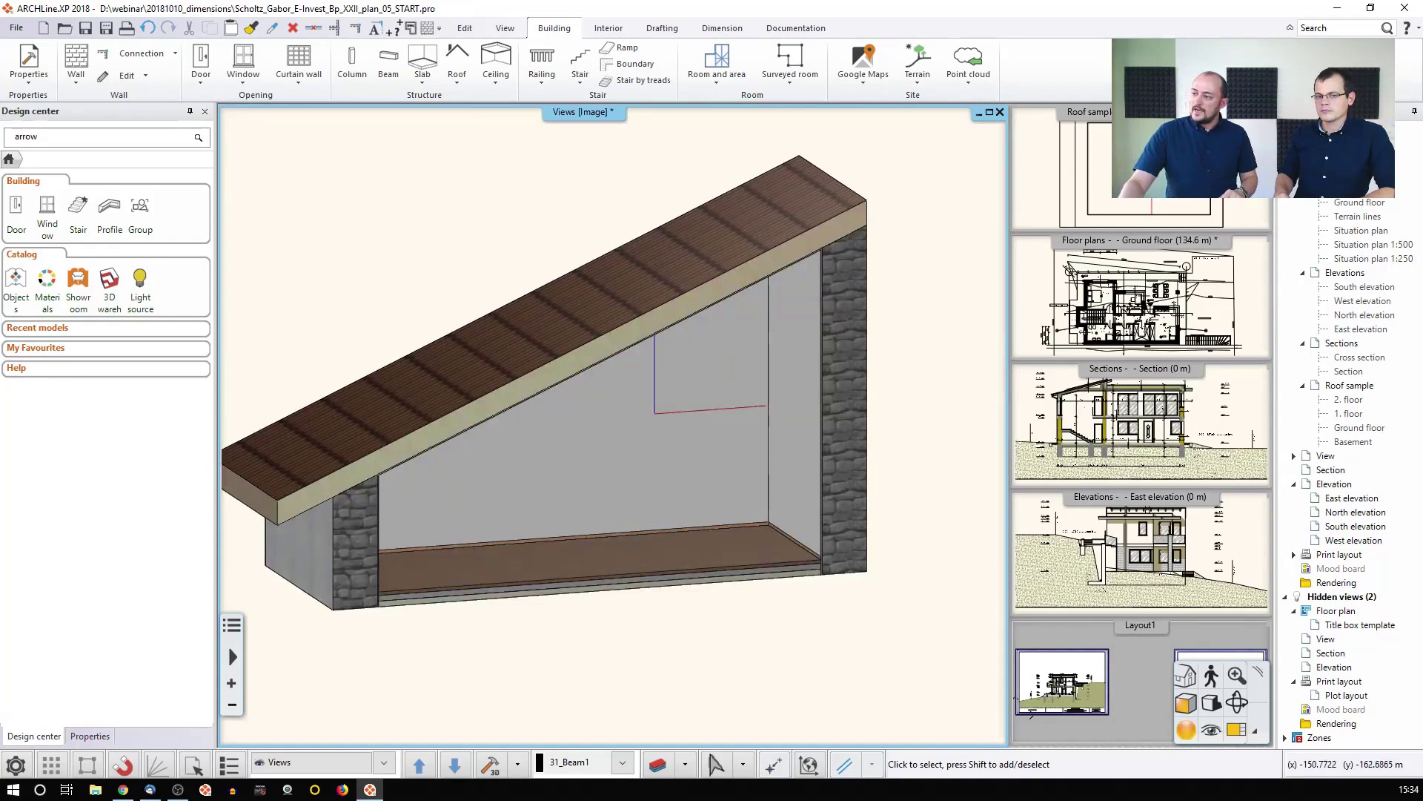
Return to the Roof sample plan and review its room's calculated areas and net-area profile settings without changes.
{"action": "left_click", "coordinate": [1141, 170]}
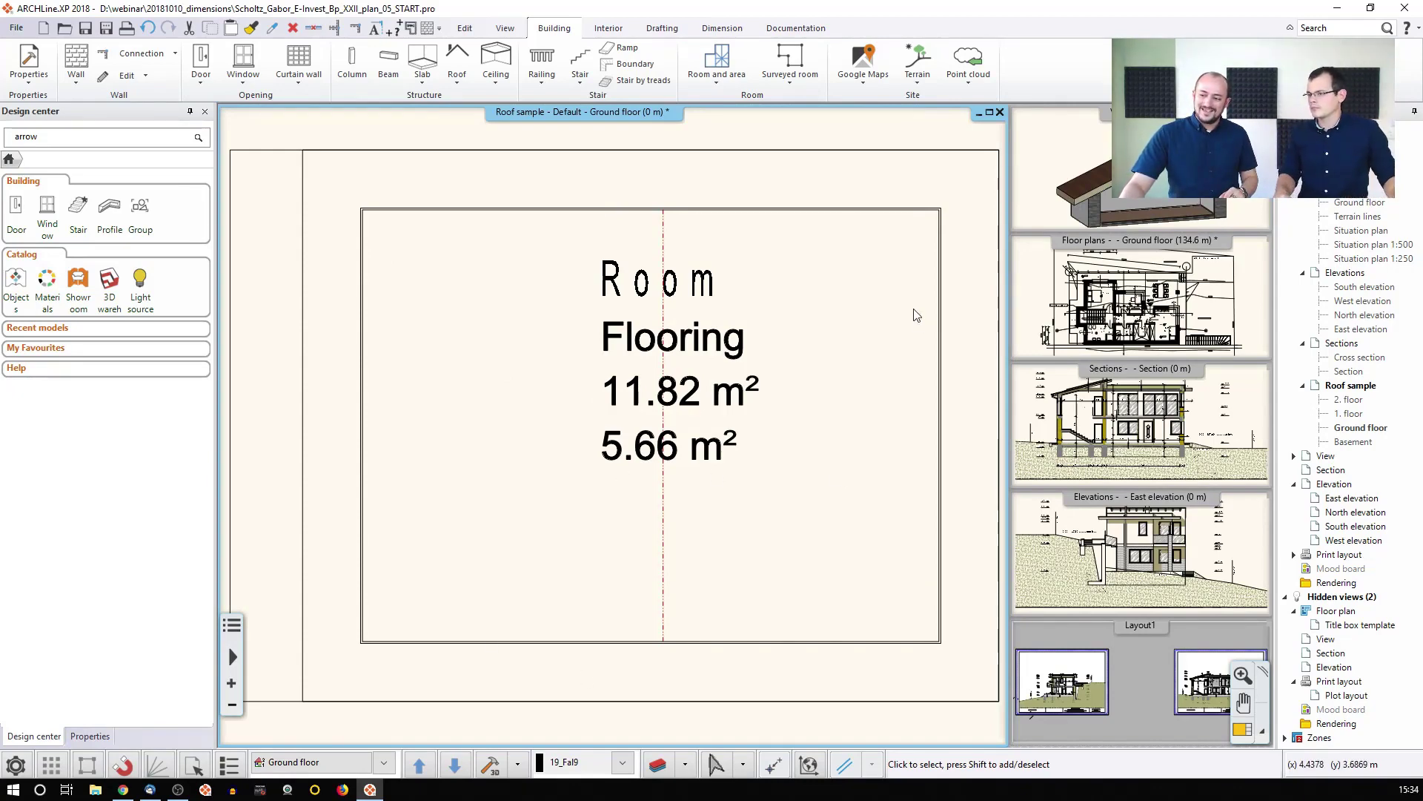
{"action": "left_click", "coordinate": [688, 344]}
{"action": "left_click", "coordinate": [722, 393]}
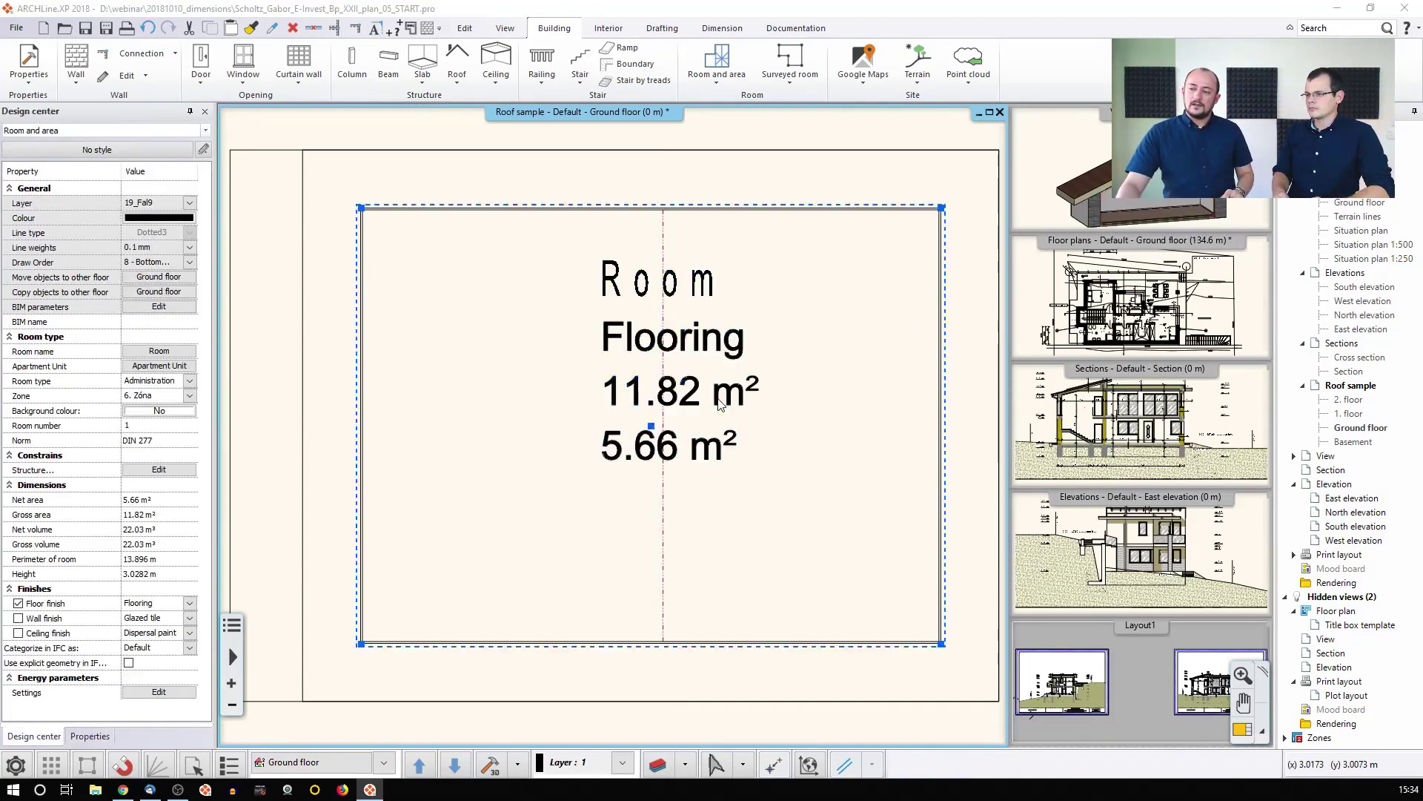
{"action": "left_click", "coordinate": [486, 216]}
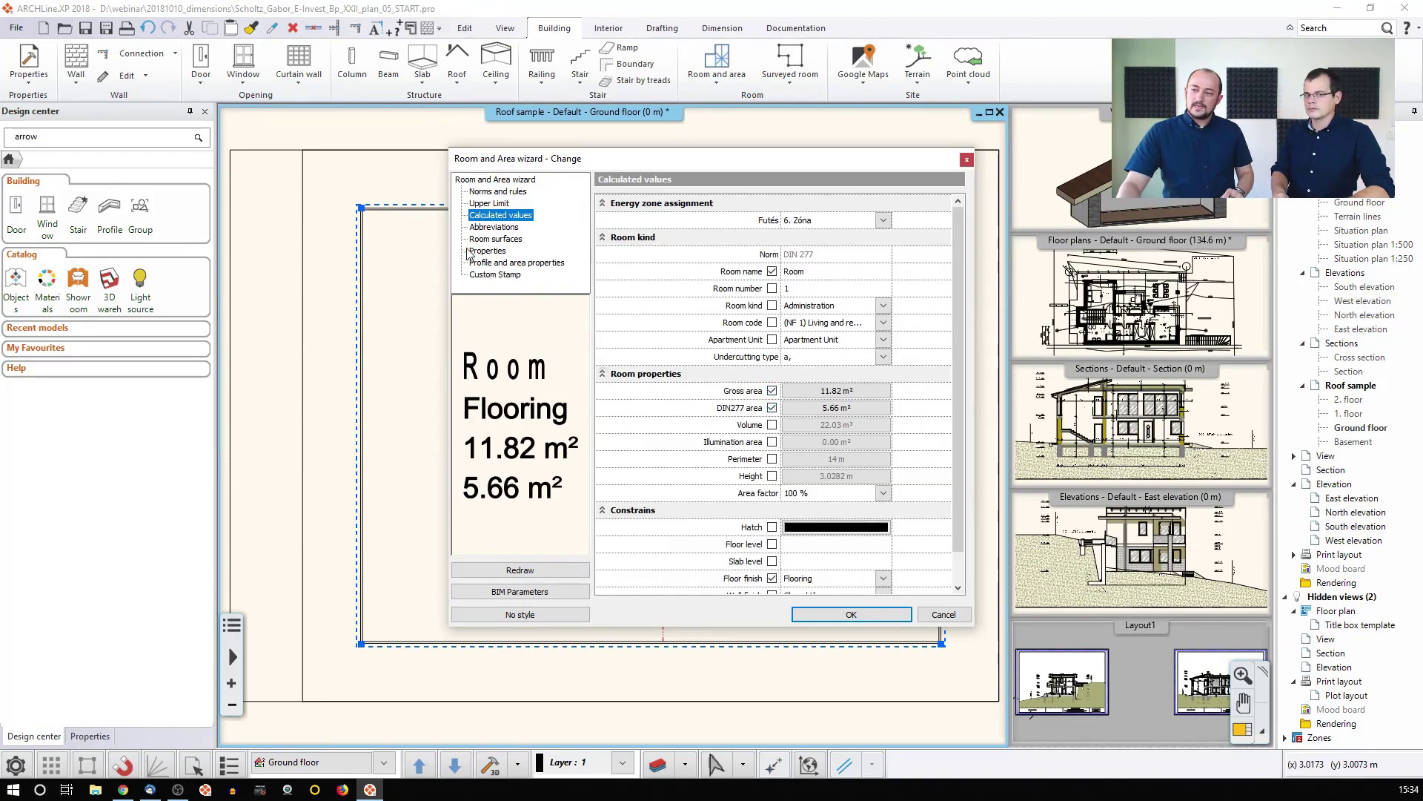
{"action": "left_click", "coordinate": [530, 264]}
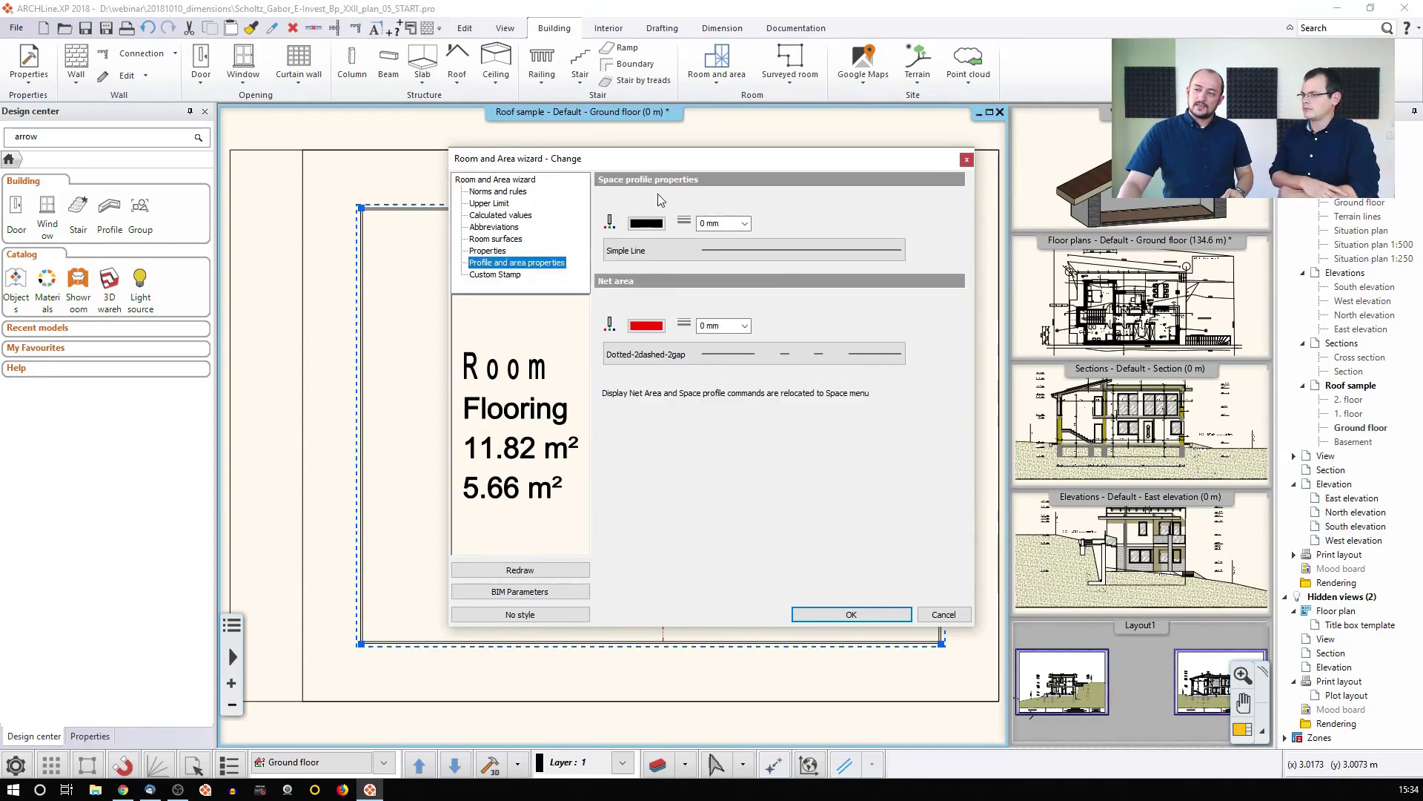
{"action": "left_click_drag", "start_coordinate": [657, 159], "coordinate": [867, 126]}
{"action": "left_click_drag", "start_coordinate": [761, 119], "coordinate": [810, 114]}
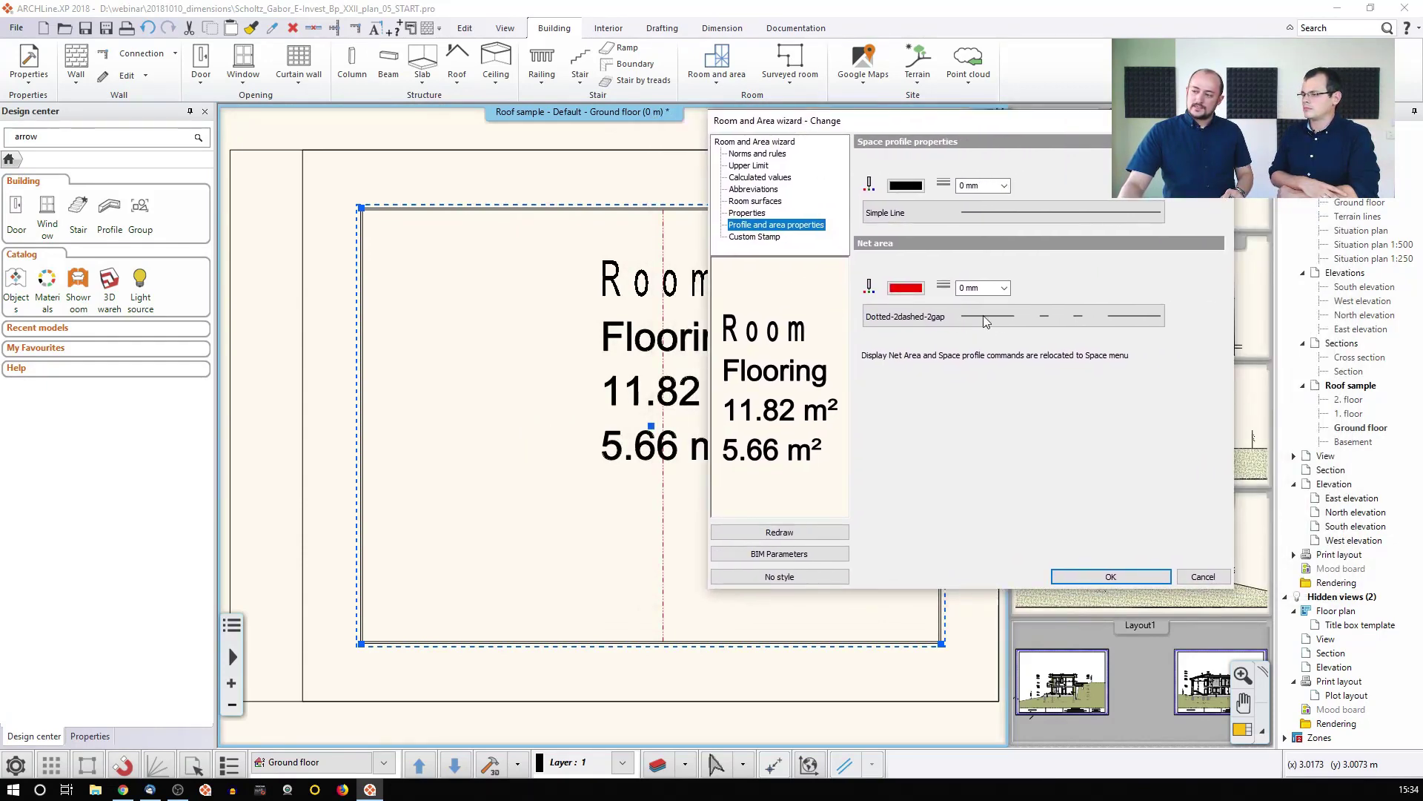
{"action": "left_click", "coordinate": [1203, 576]}
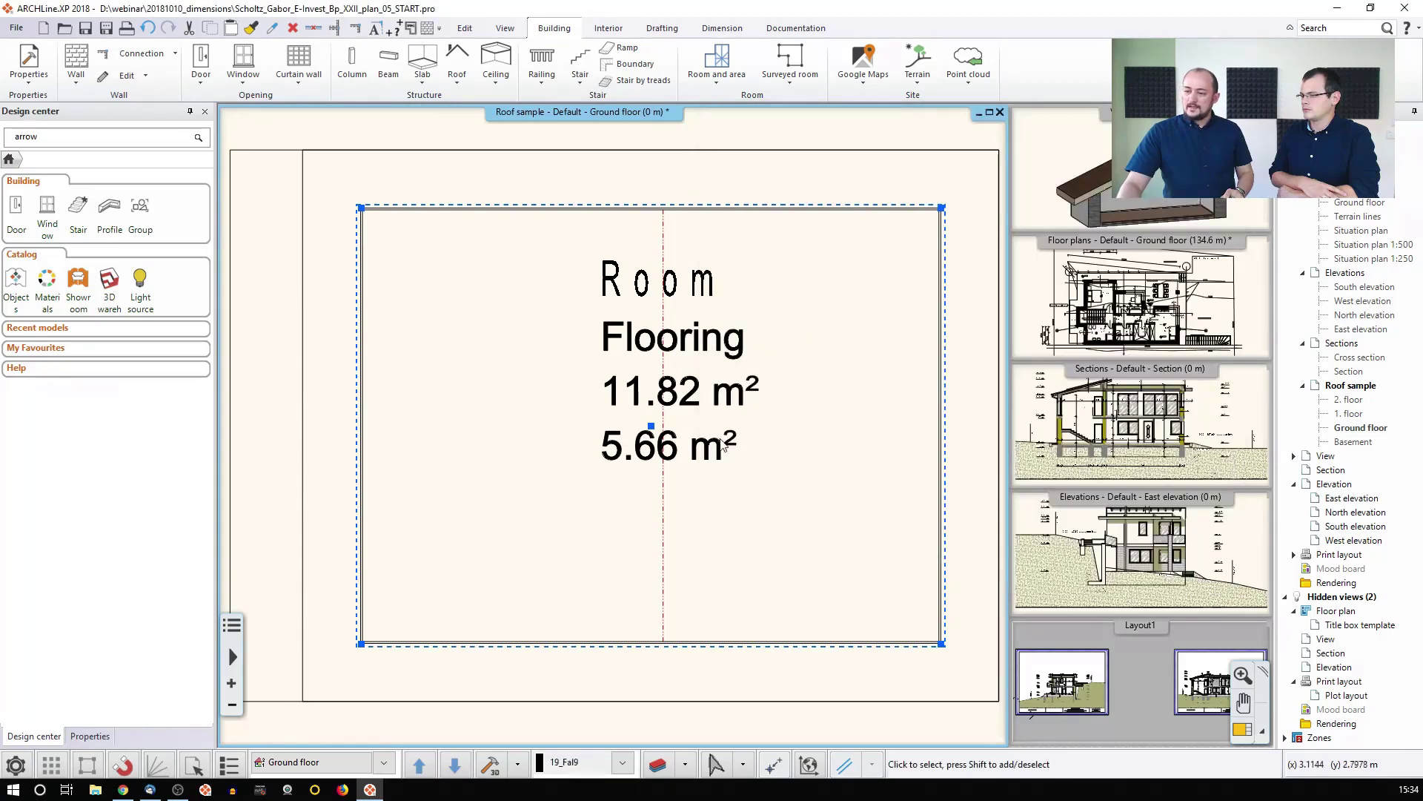
Toggle the Roof sample room's net-area outline with Edit > Net area On/Off from its popmenu.
{"action": "left_click", "coordinate": [700, 335]}
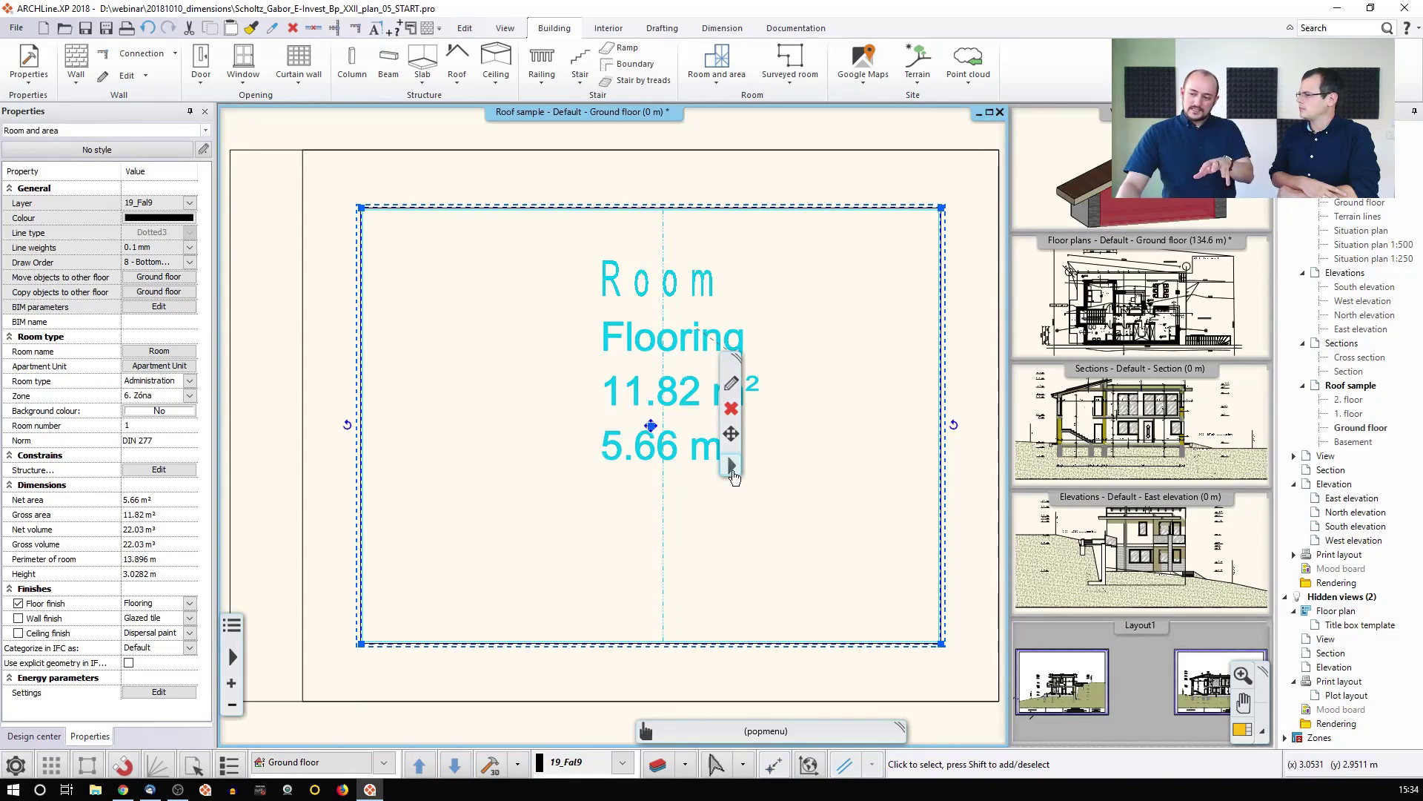
{"action": "left_click", "coordinate": [733, 473]}
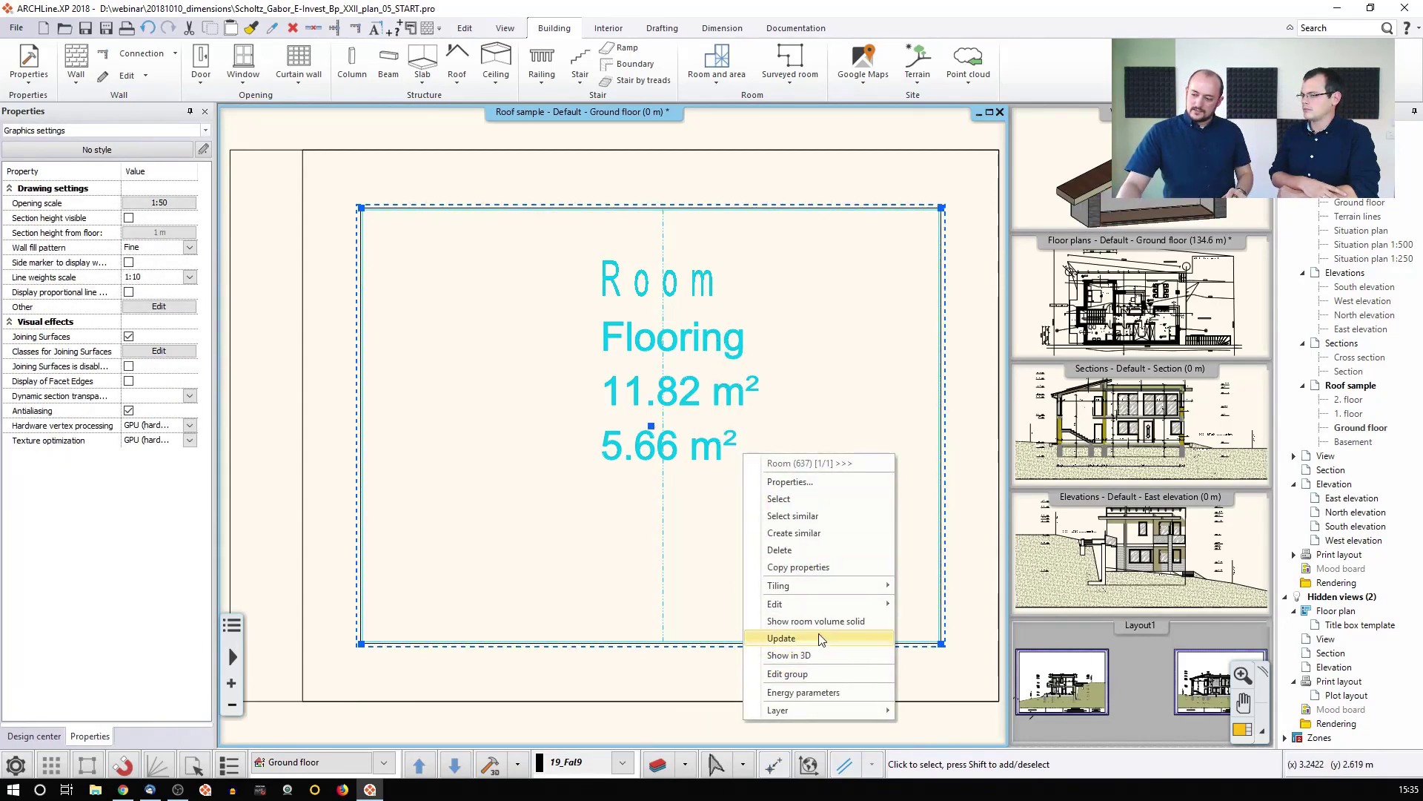
{"action": "mouse_move", "coordinate": [821, 605]}
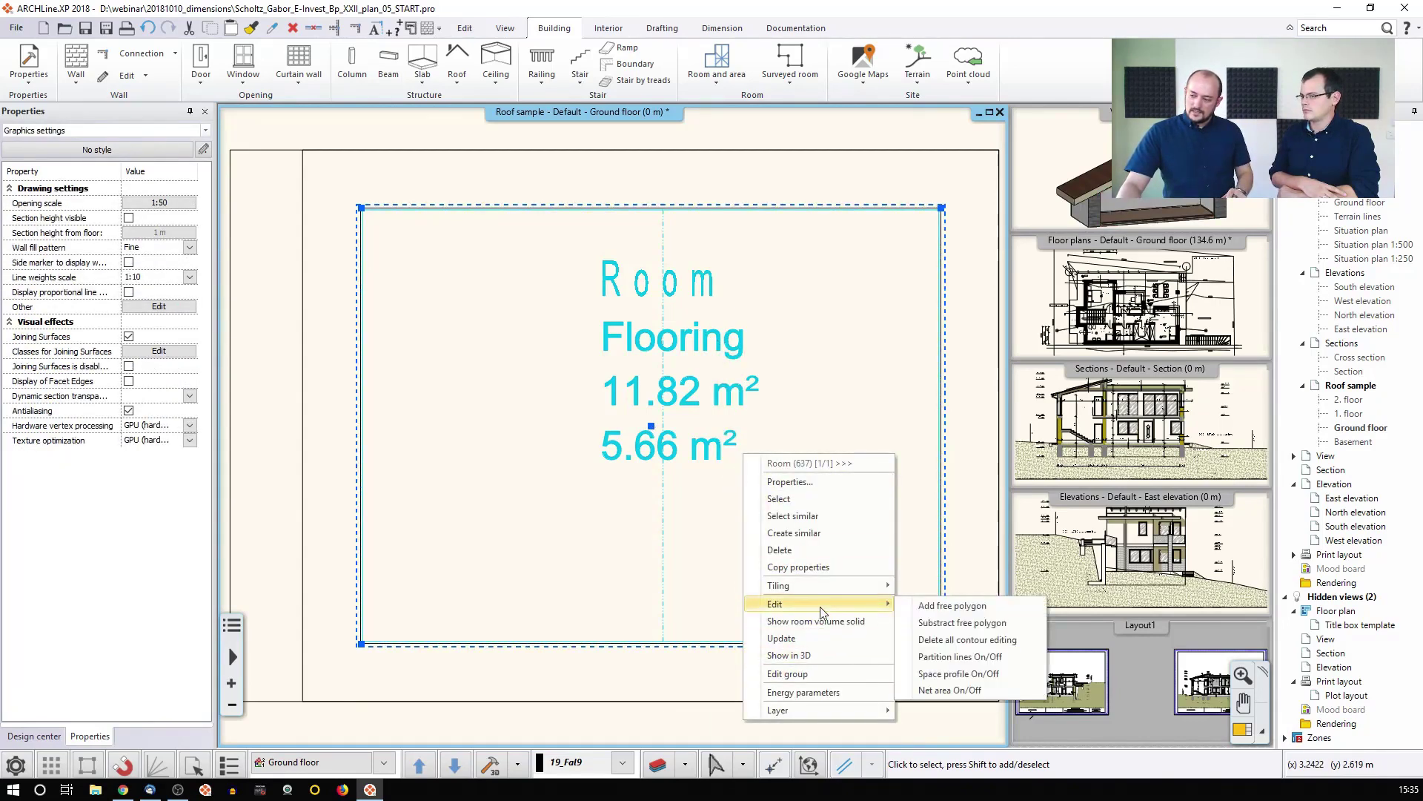
{"action": "left_click", "coordinate": [980, 691]}
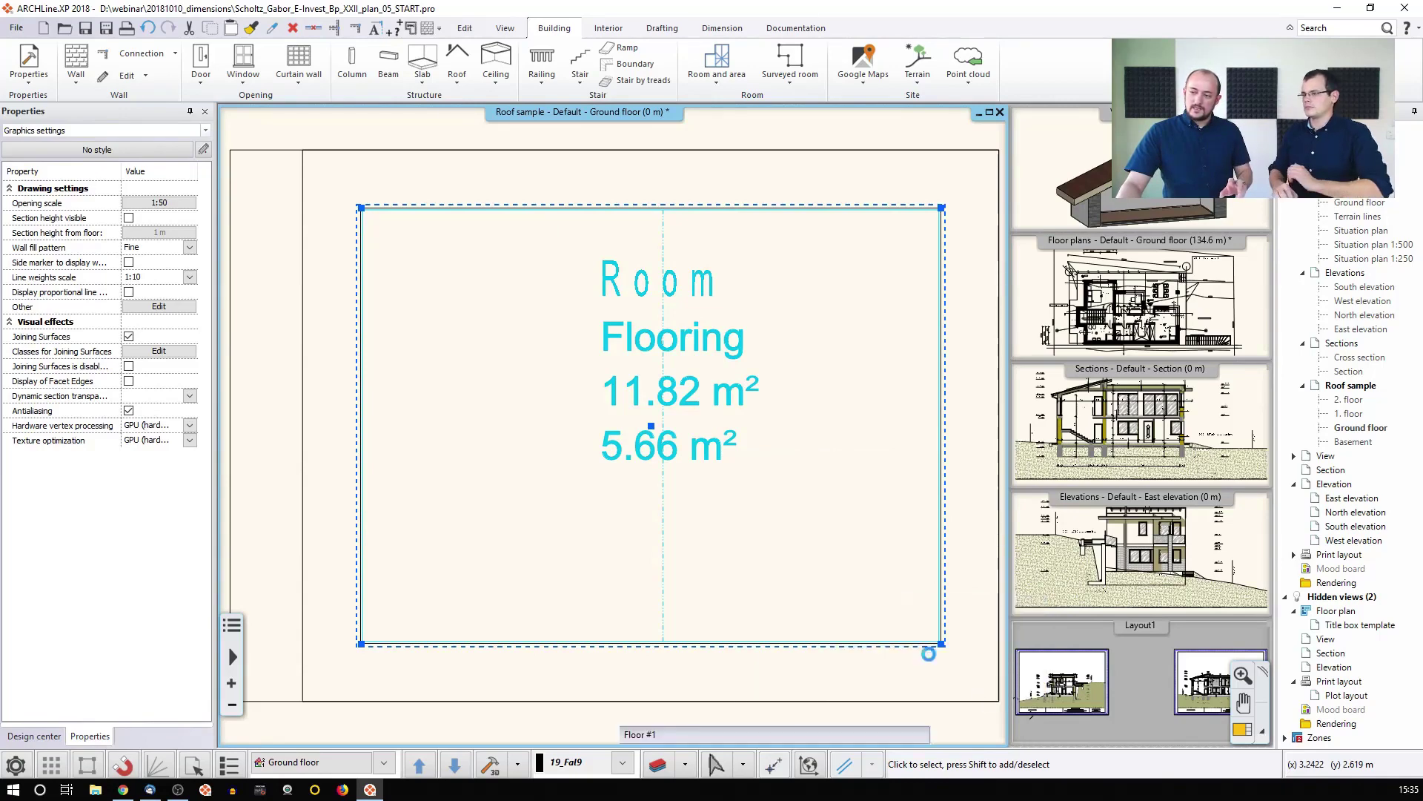
Toggle the net-area outline again through the right-click menu, leaving no dashed net-area line.
{"action": "left_click", "coordinate": [667, 391]}
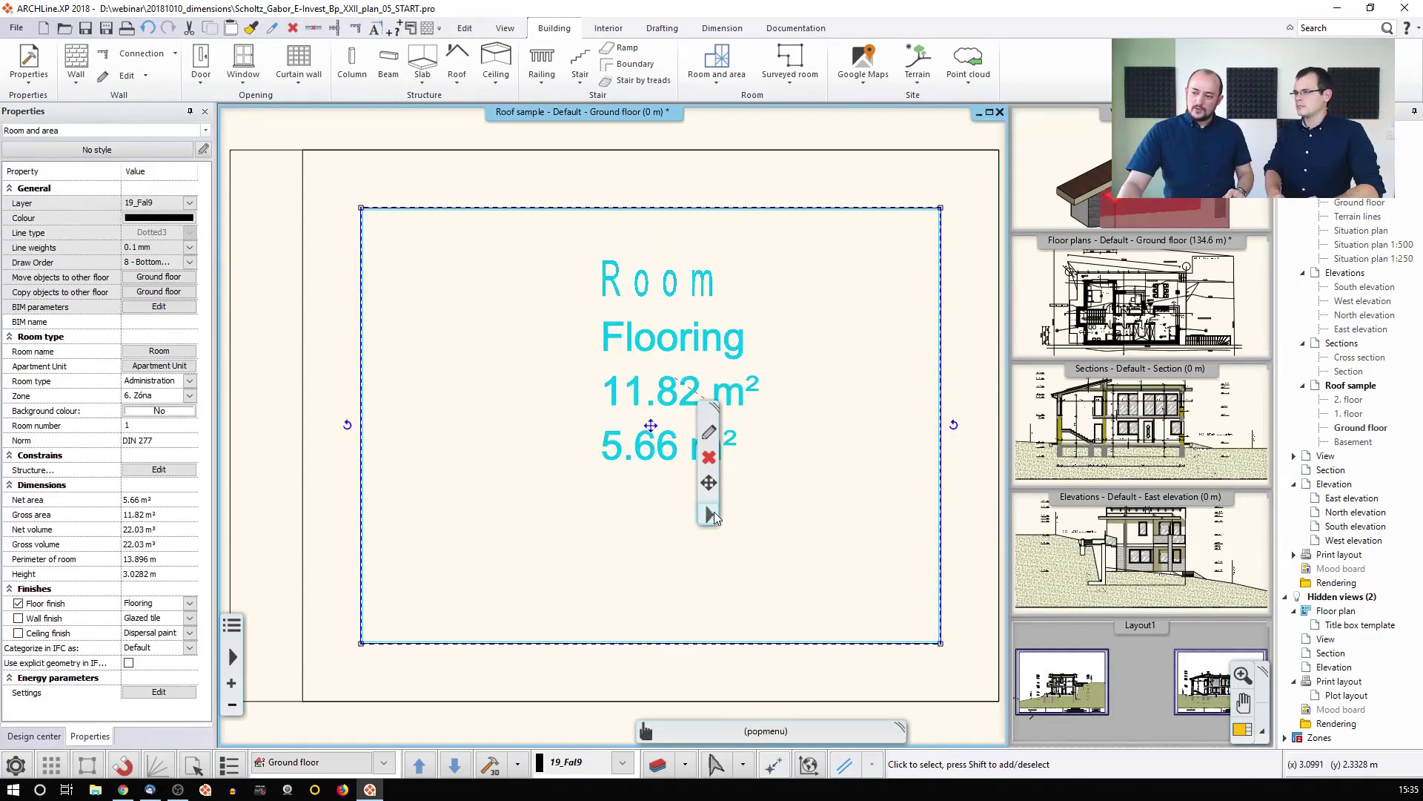
{"action": "right_click", "coordinate": [715, 510]}
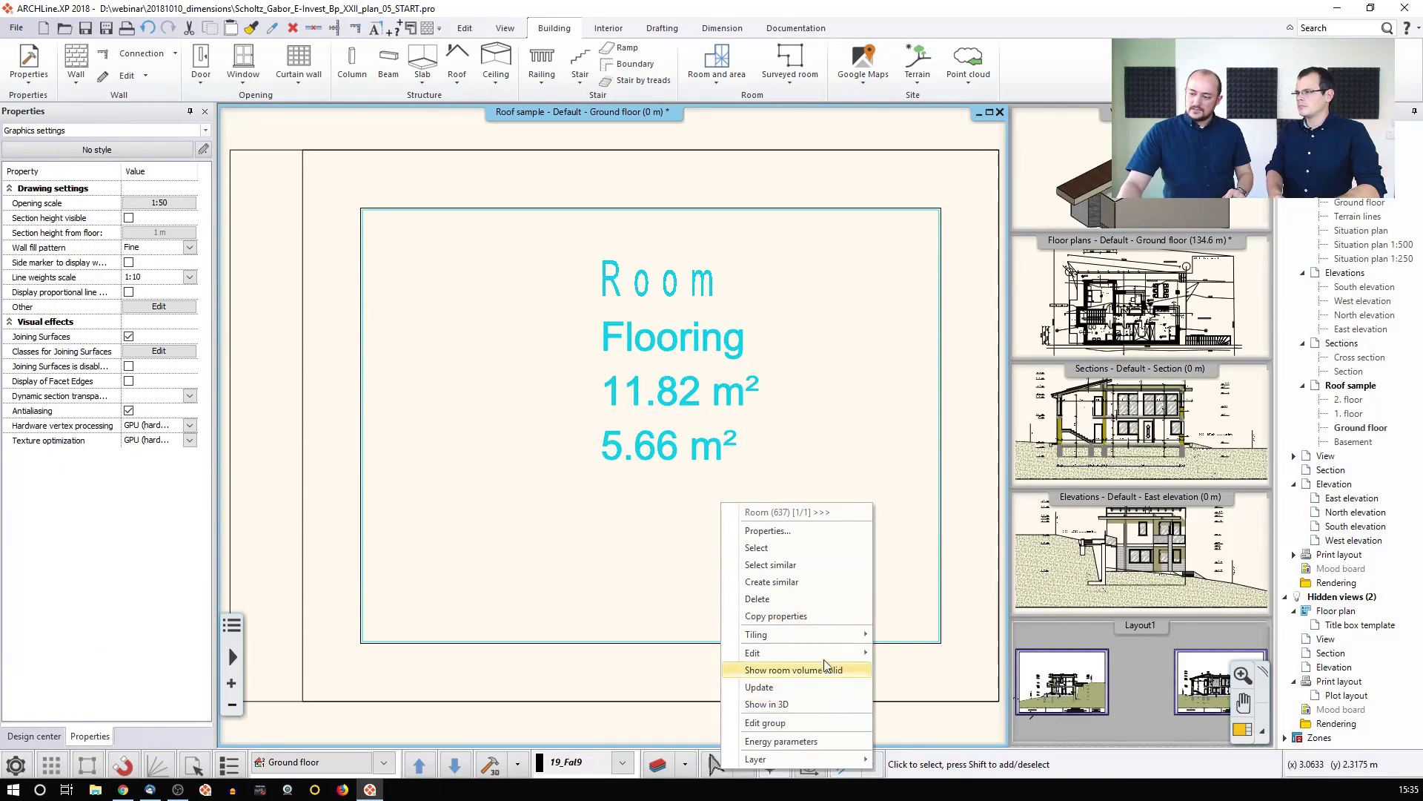
{"action": "mouse_move", "coordinate": [820, 659]}
{"action": "left_click", "coordinate": [936, 722]}
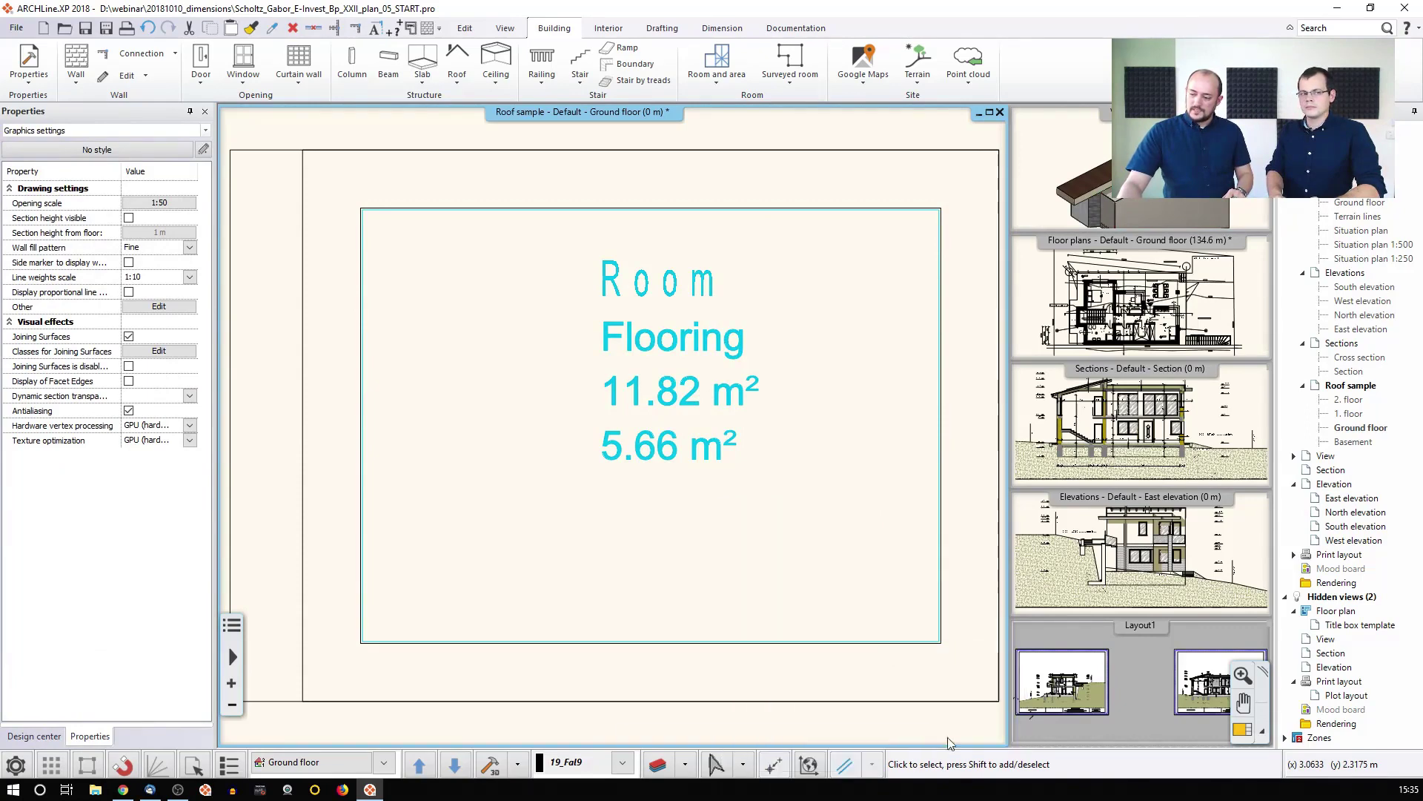